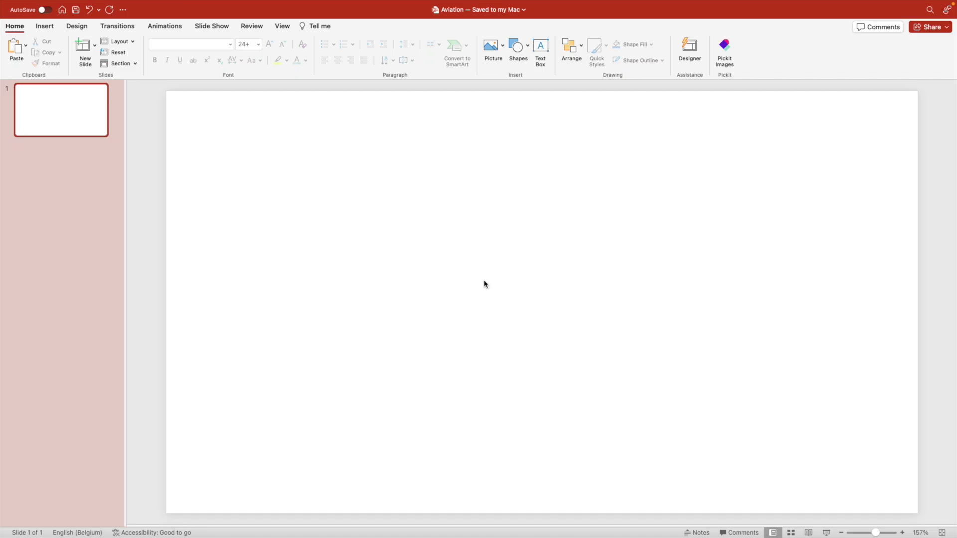
Step: Give the slide background a linear gradient fill with white and light grey stops
right_click(443, 224)
click(508, 370)
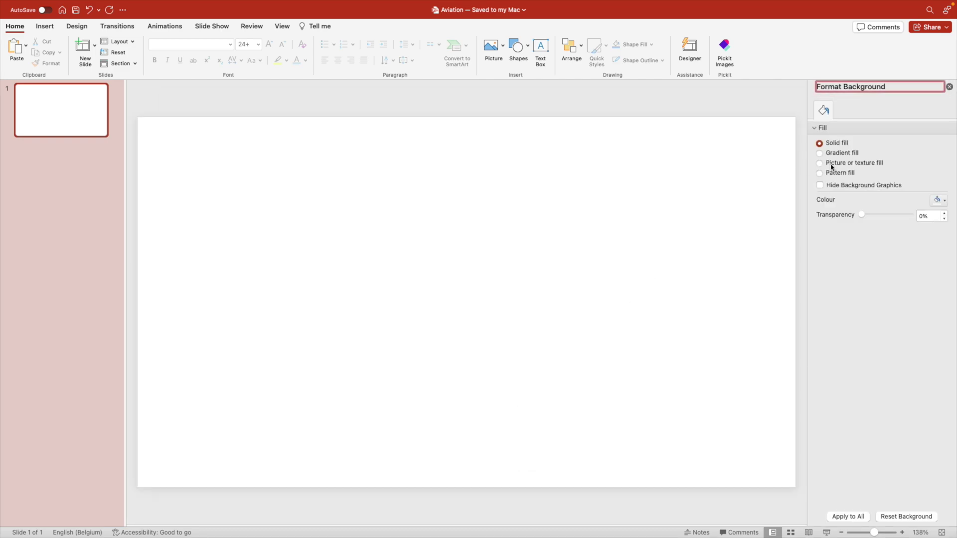
click(823, 153)
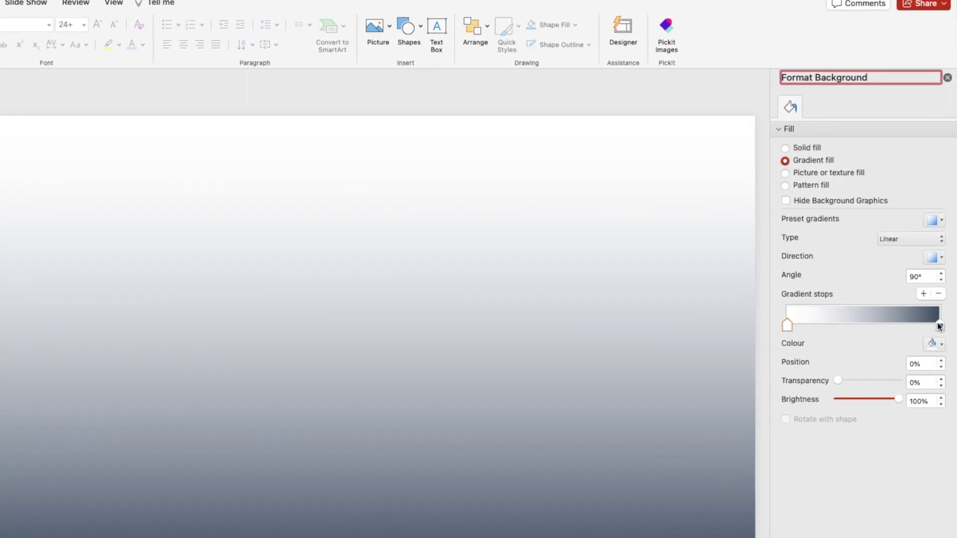
click(939, 326)
click(934, 344)
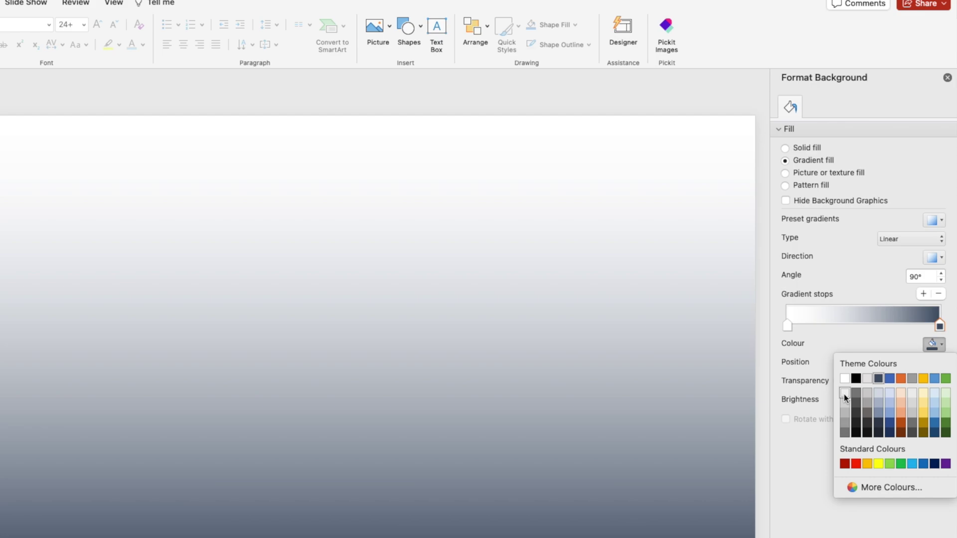
click(845, 394)
click(788, 325)
click(934, 343)
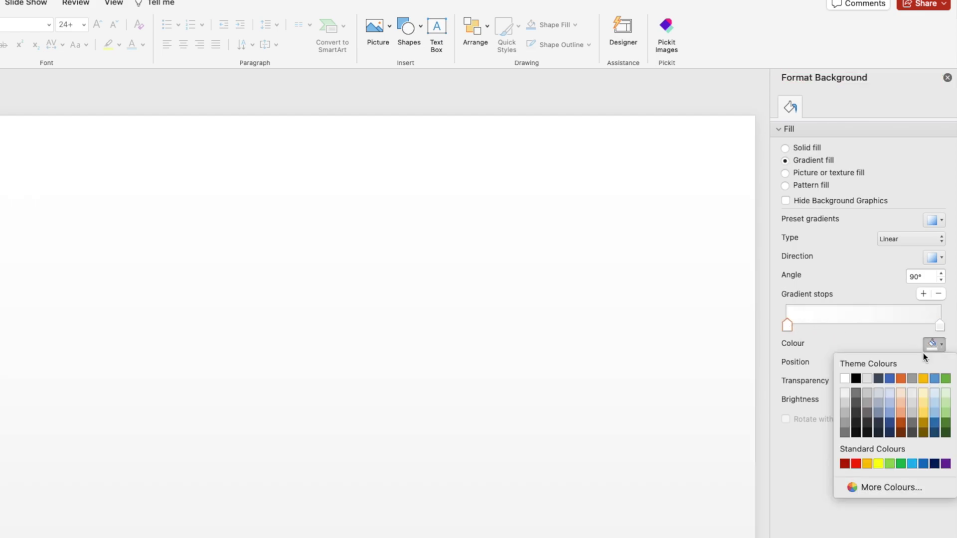
click(853, 379)
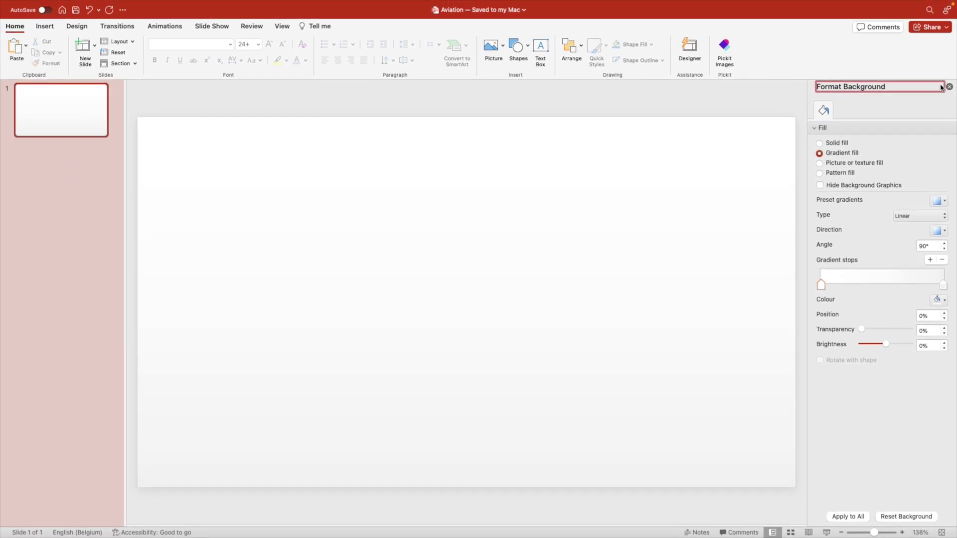
click(950, 87)
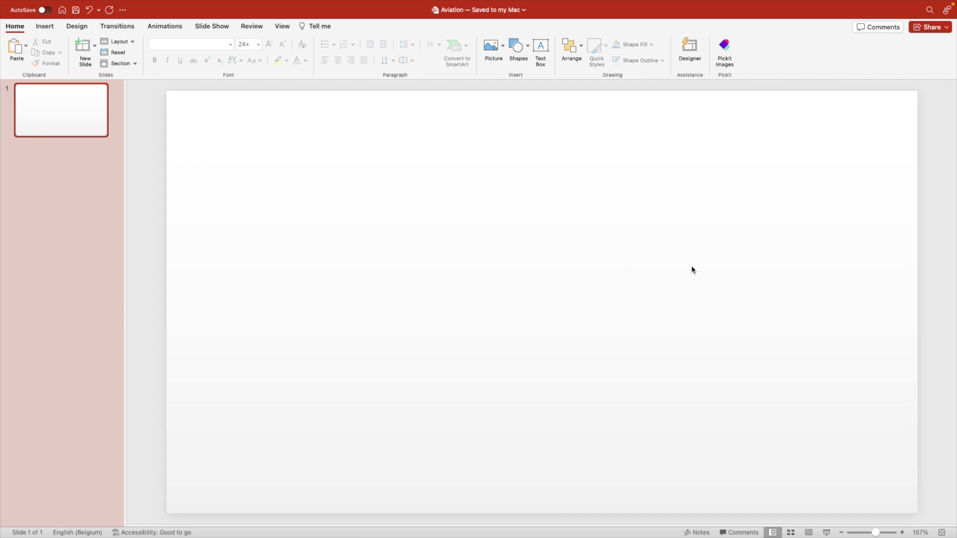
Step: Paste the cloud photo, move it toward the centre and crop it to a fully rounded pill
key(super+v)
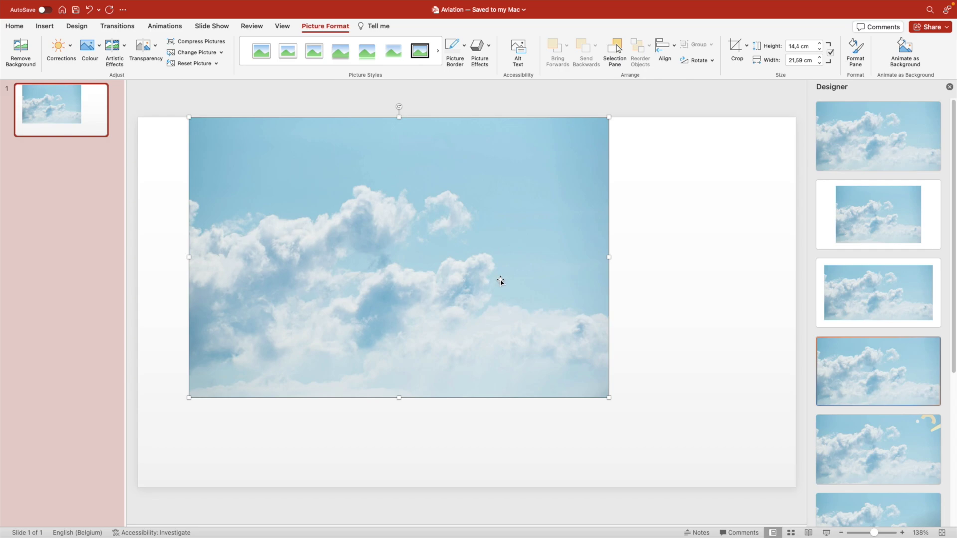
click(950, 87)
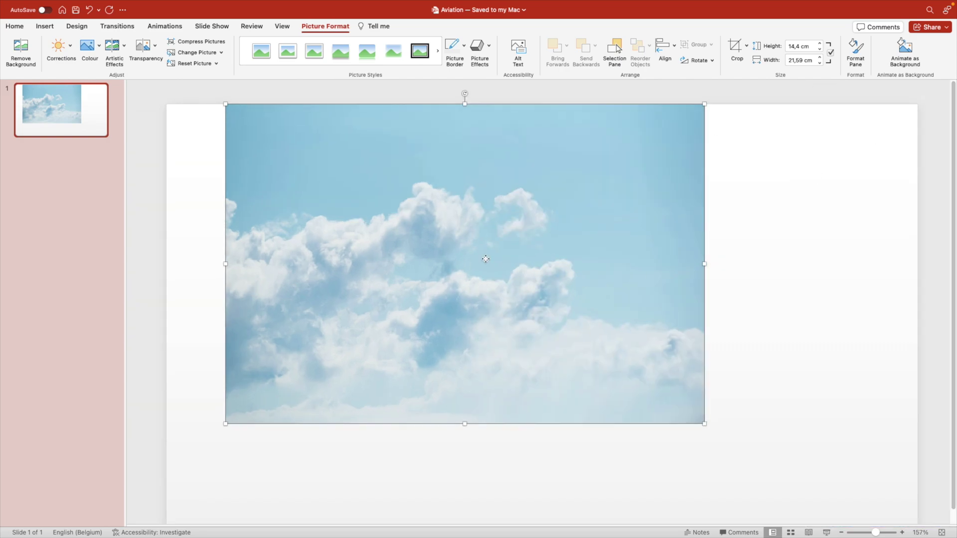
drag(486, 259, 561, 294)
click(746, 47)
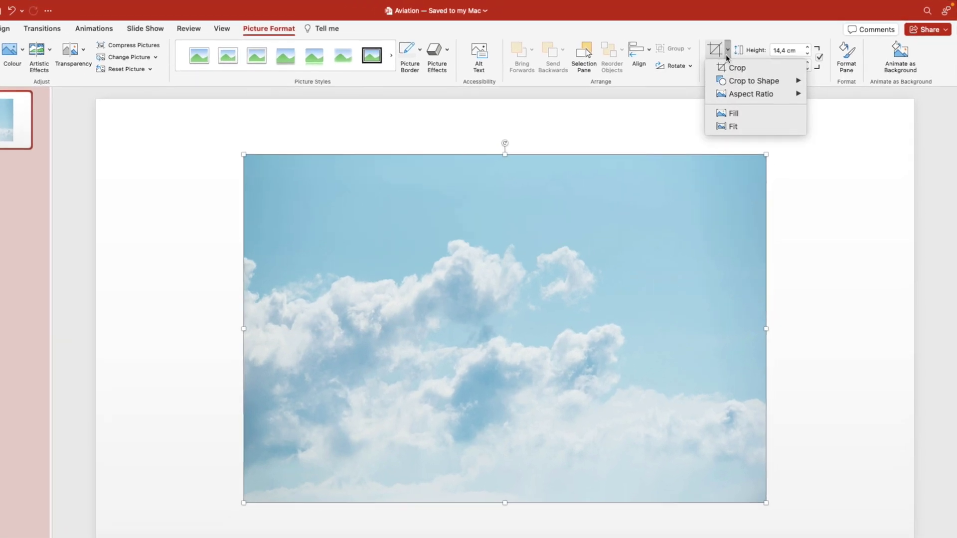
mouse_move(752, 81)
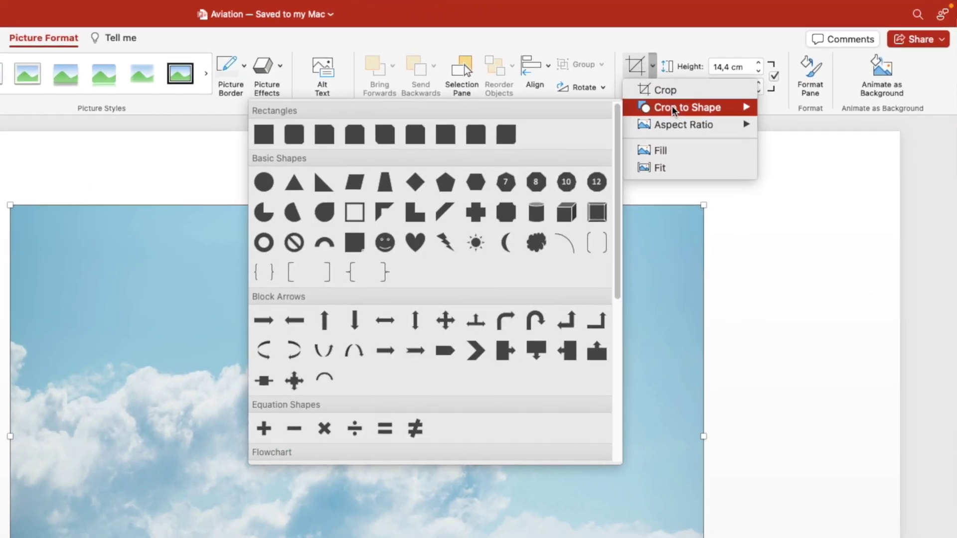
click(294, 136)
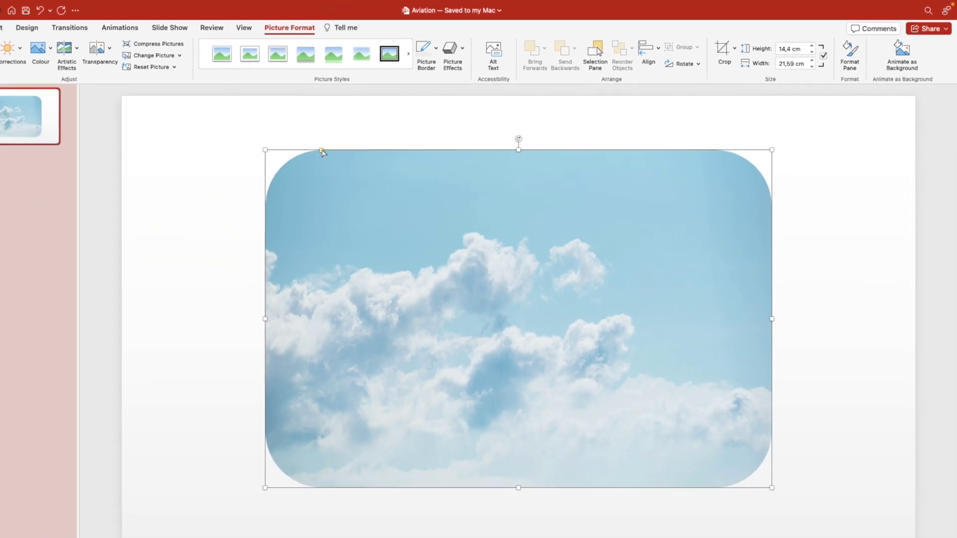
drag(321, 150, 533, 251)
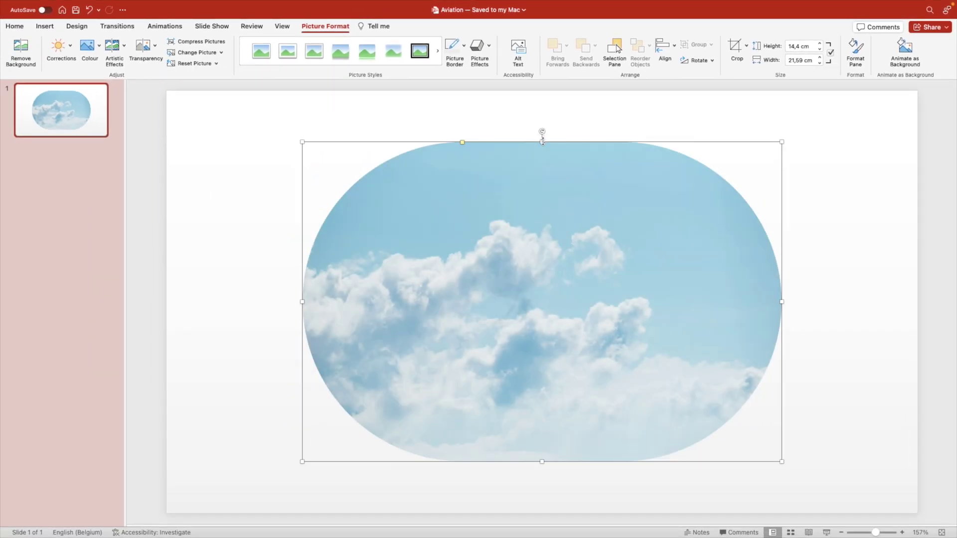
Step: Crop the pill to about 15,44 × 4,53 cm and shift the clouds down inside it
click(734, 48)
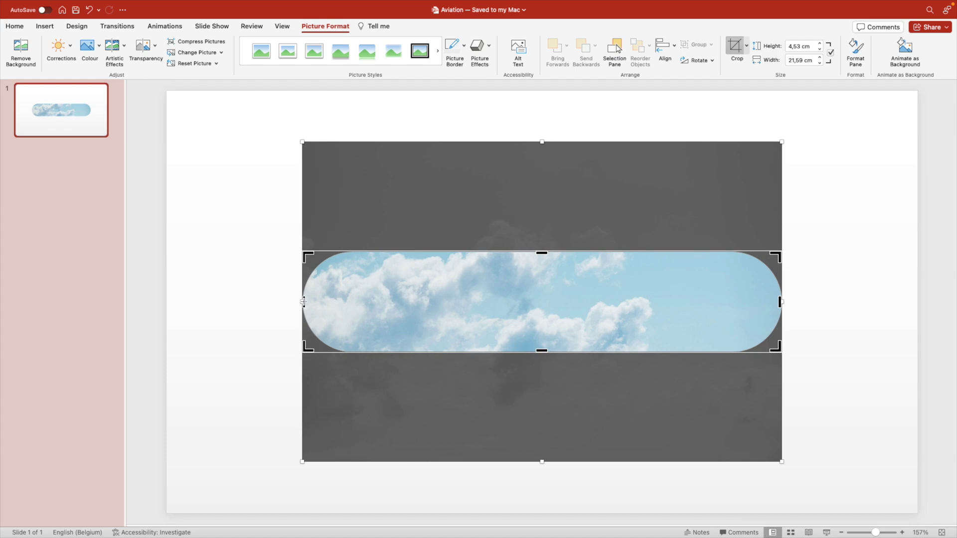
drag(303, 301, 372, 299)
drag(565, 290, 559, 330)
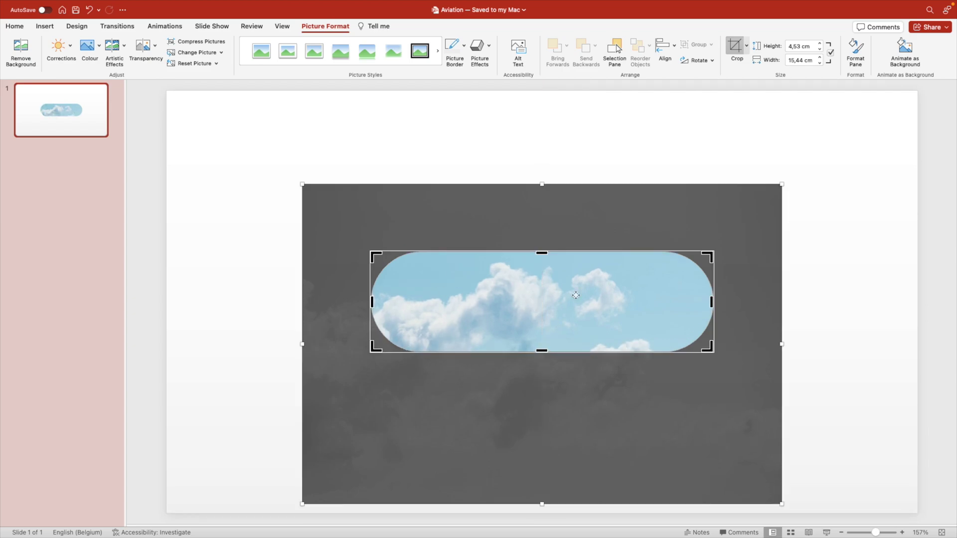
click(630, 158)
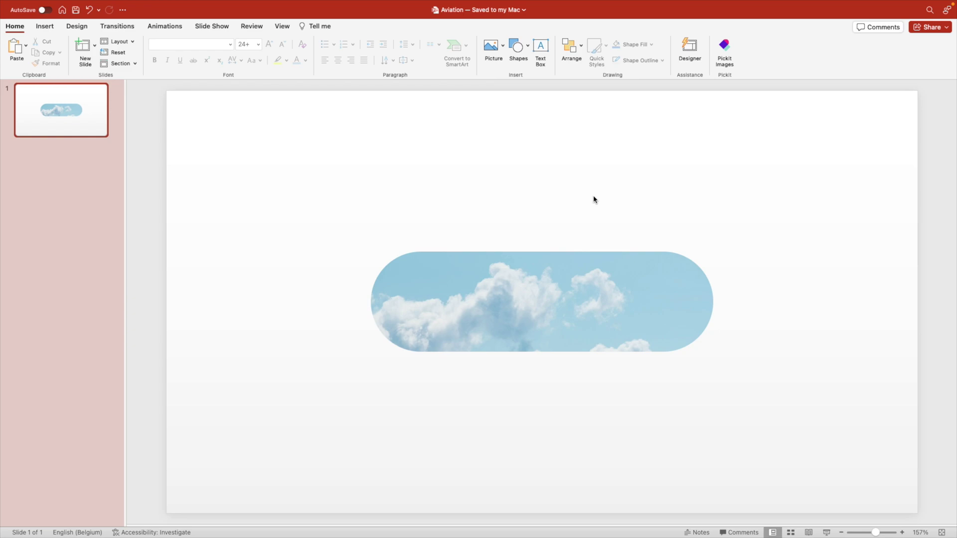
Step: Paste the airliner photo and enlarge it over the cloud pill, wings extending past both ends
key(super+v)
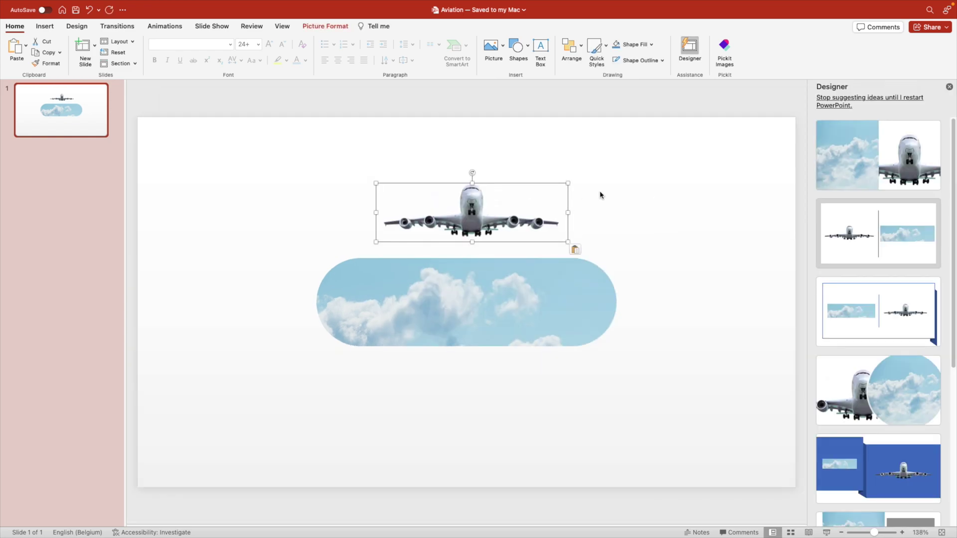
click(949, 86)
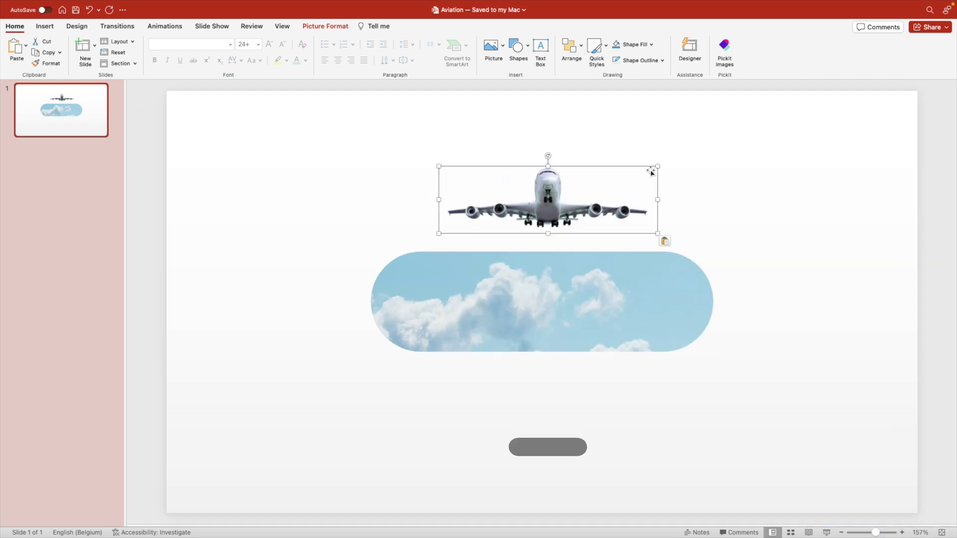
drag(652, 167, 713, 155)
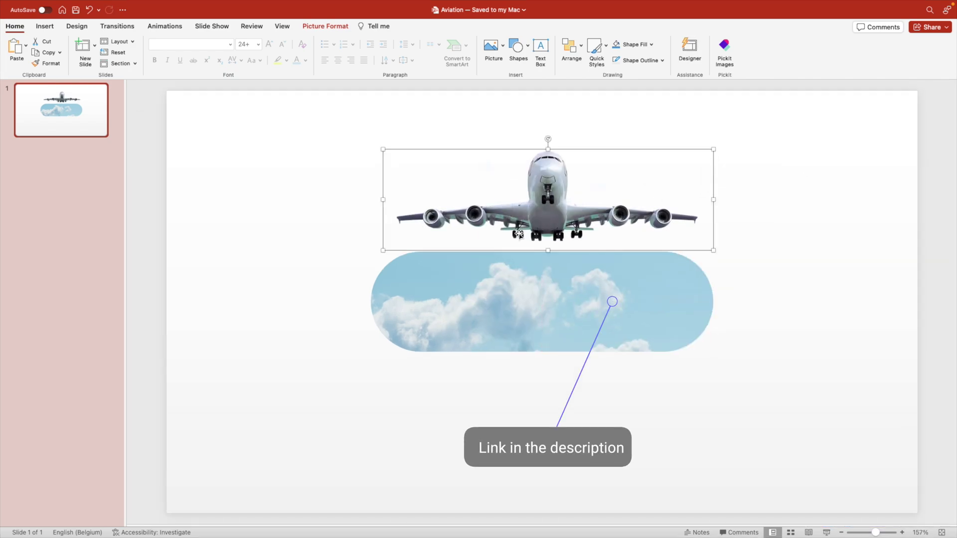
drag(519, 234, 518, 327)
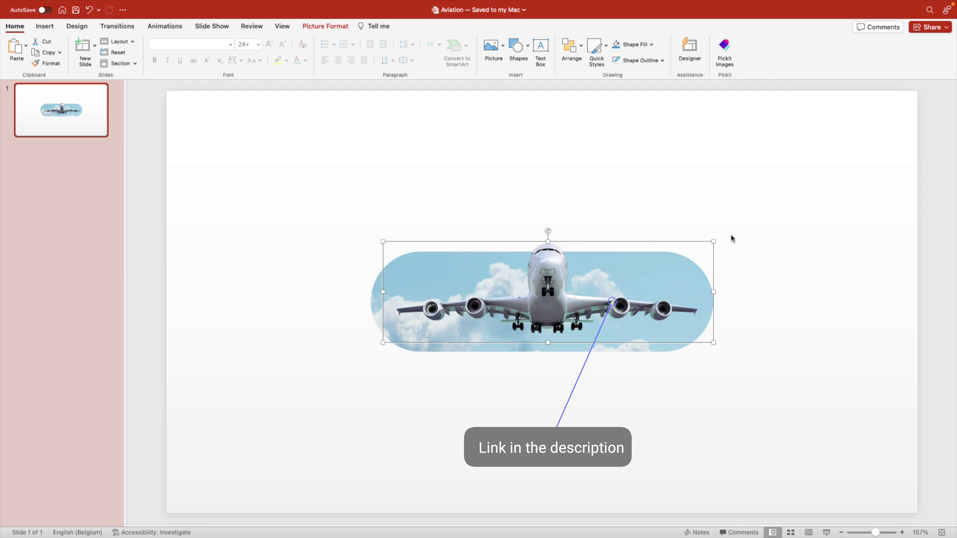
drag(715, 242, 772, 224)
drag(574, 306, 574, 295)
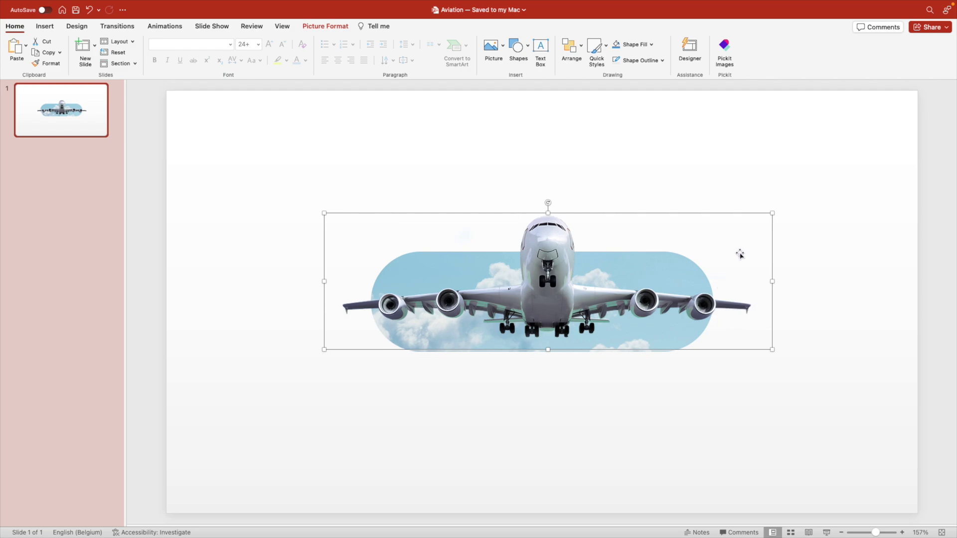
drag(772, 214, 761, 217)
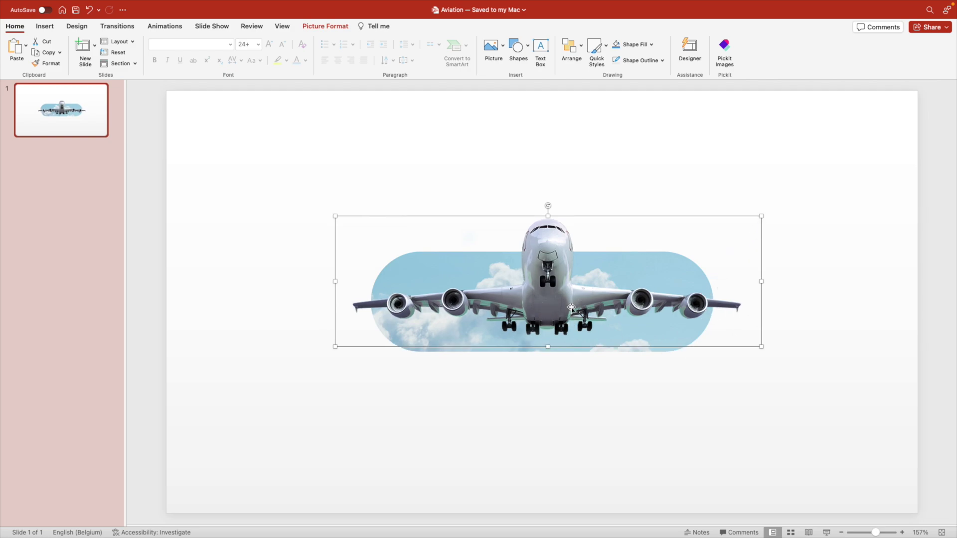
click(605, 173)
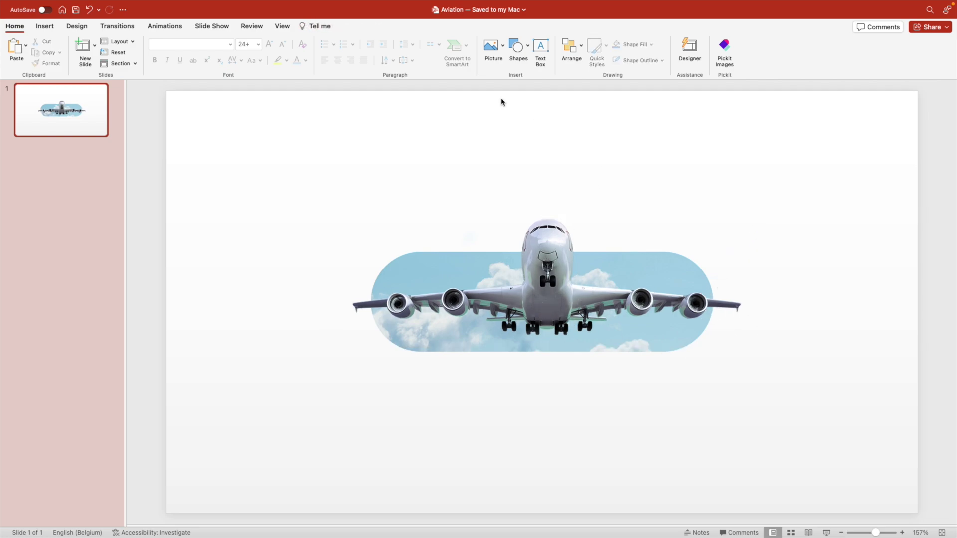
Step: Add a text box above the plane with centred WELCOME text
click(540, 48)
drag(405, 201, 671, 247)
text(WELCOME)
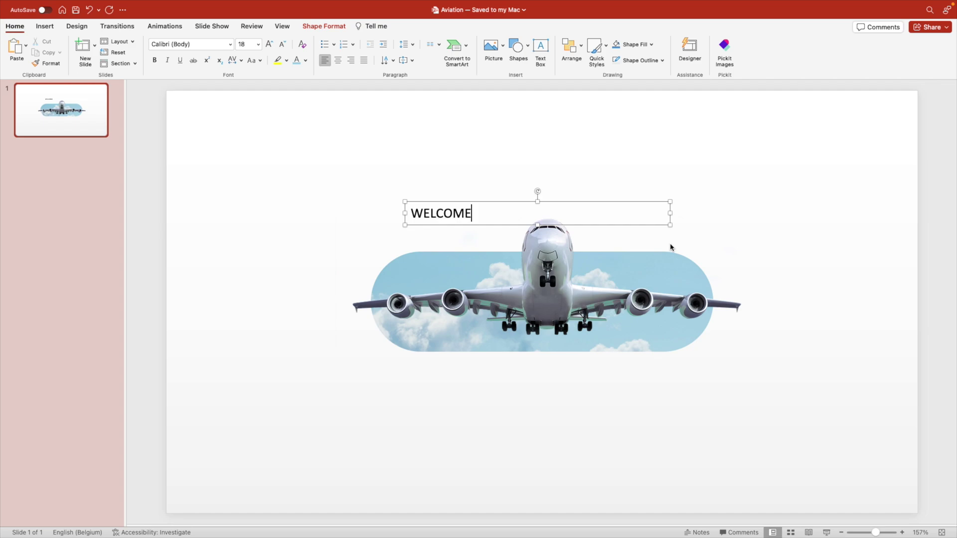
key(super+a)
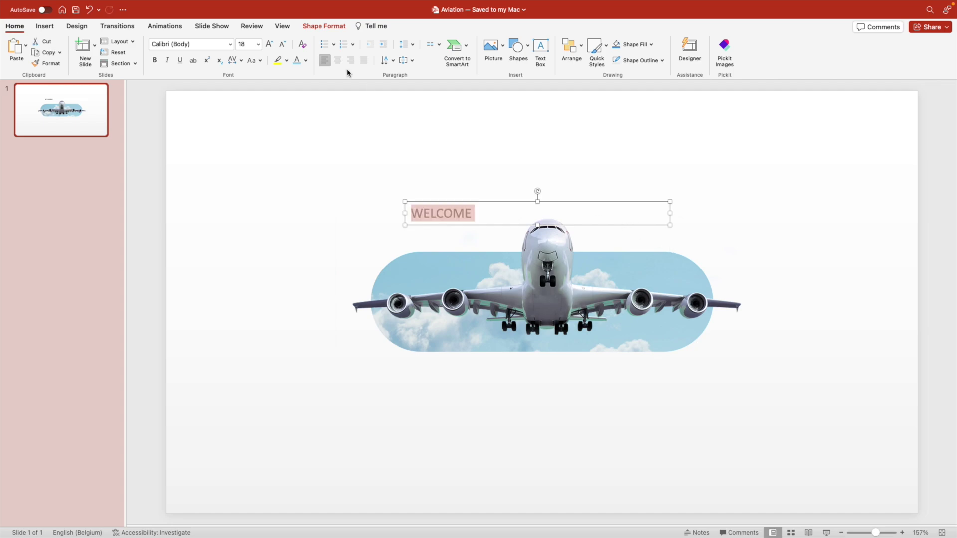
click(338, 60)
Step: Set WELCOME in bold Montserrat and enlarge its font size
click(191, 46)
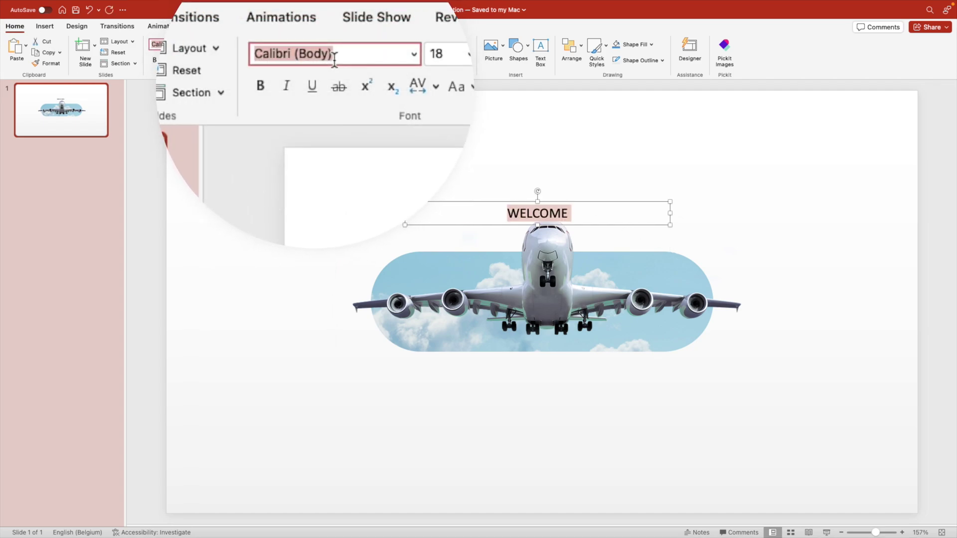
text(Montserrat)
key(Return)
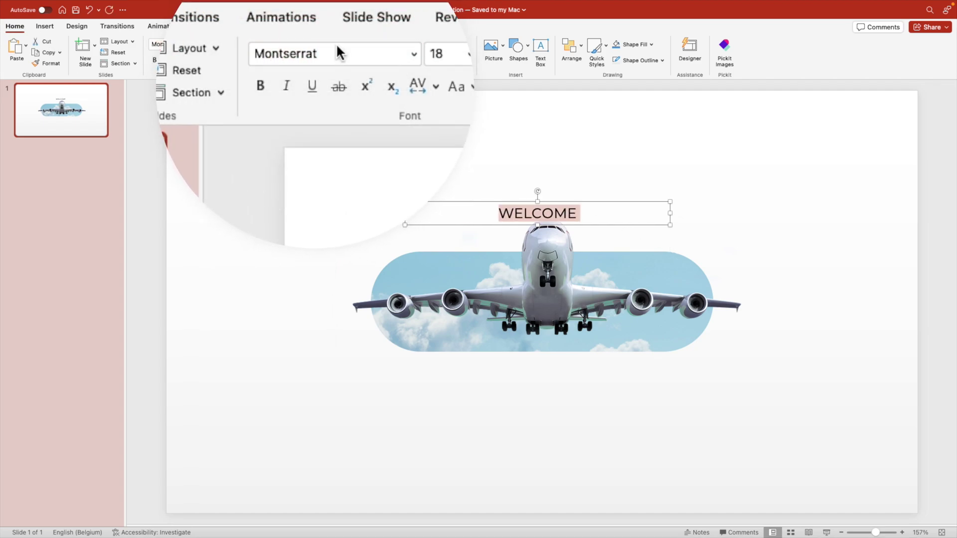
click(231, 44)
mouse_move(214, 130)
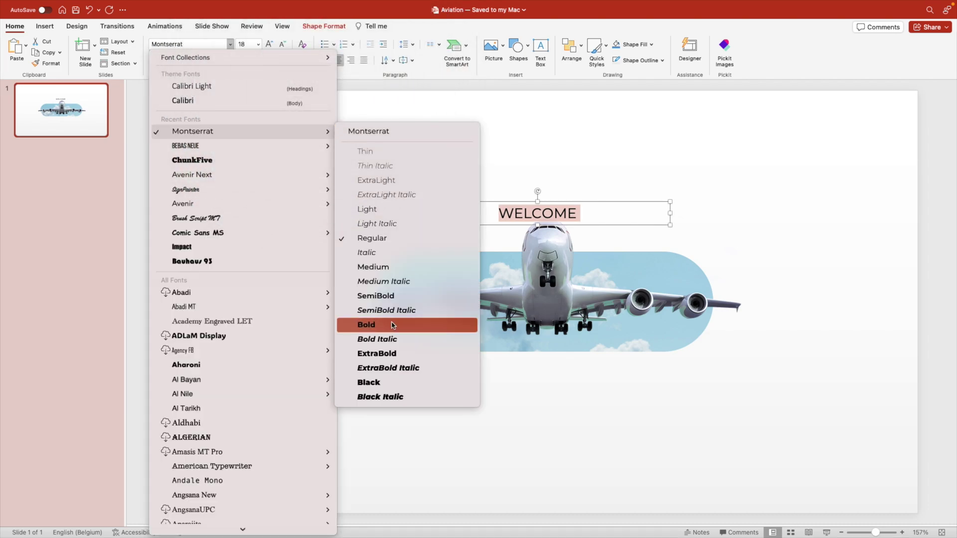
click(371, 325)
click(269, 44)
click(270, 44)
click(269, 44)
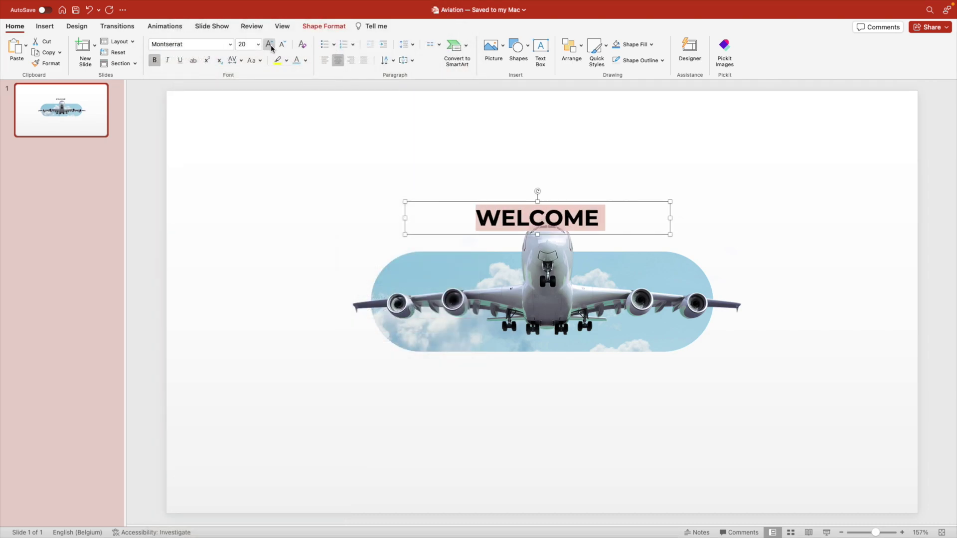
click(269, 44)
click(269, 44)
click(269, 44)
click(269, 44)
click(269, 44)
Step: Colour WELCOME with the light sky blue sampled from the photo via the eyedropper
click(305, 61)
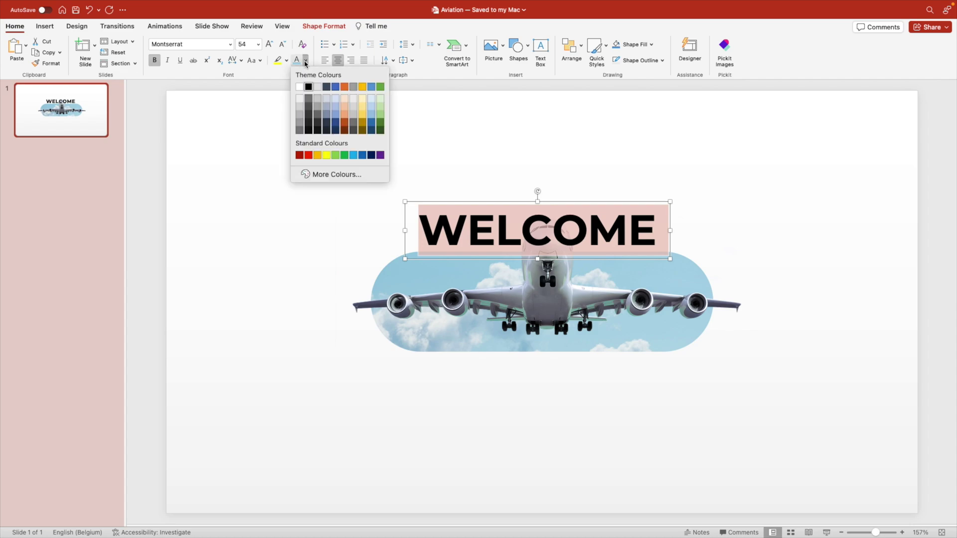
click(329, 174)
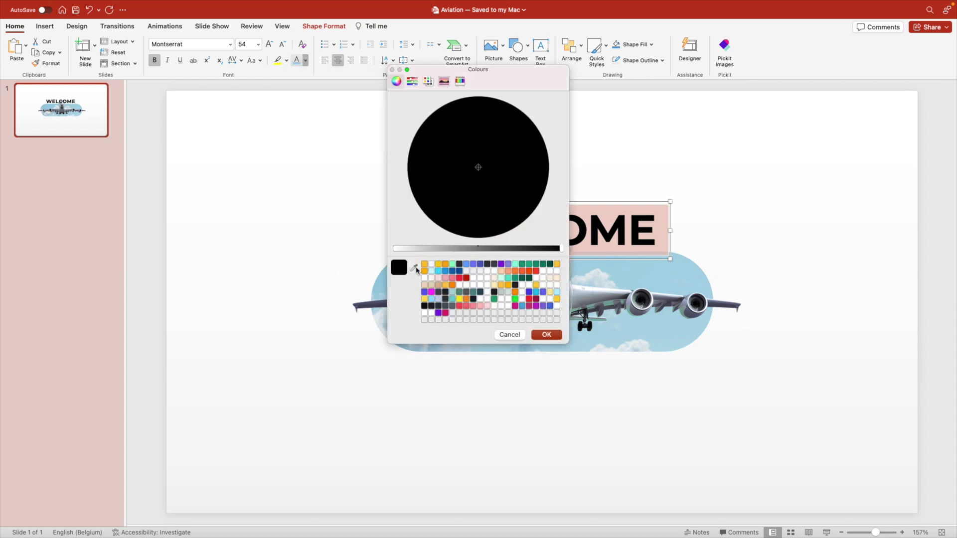
click(416, 270)
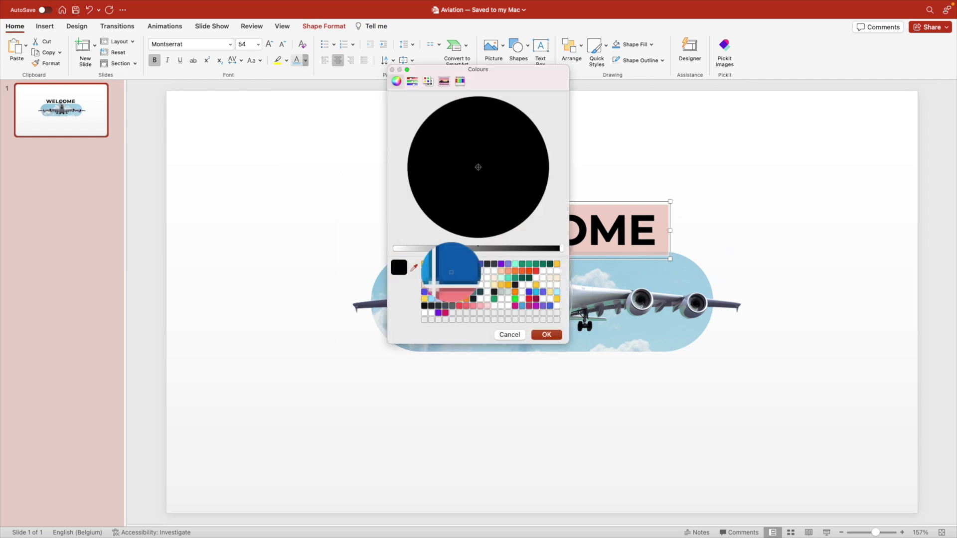
click(649, 269)
click(547, 335)
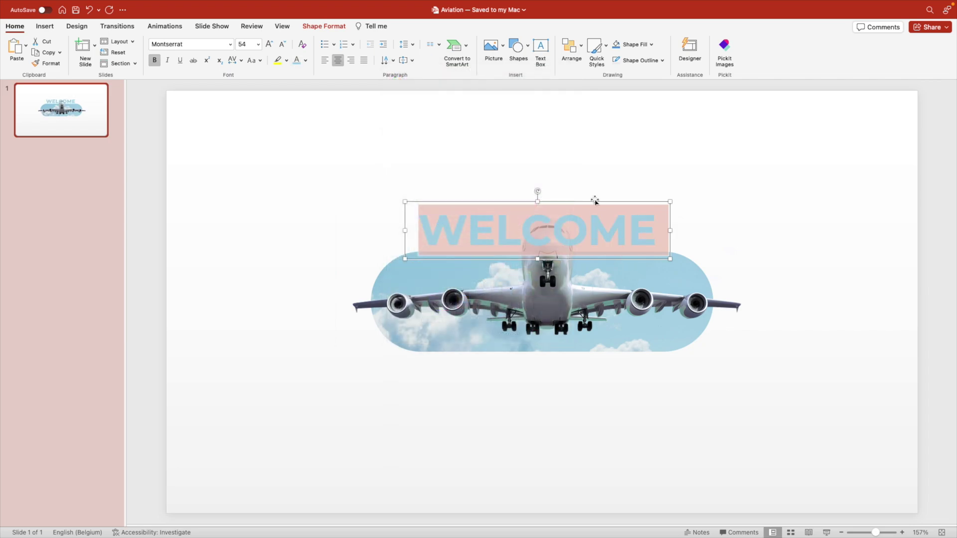
Step: Send WELCOME behind the plane, size it to 60 pt and centre it on one line
right_click(594, 200)
mouse_move(714, 322)
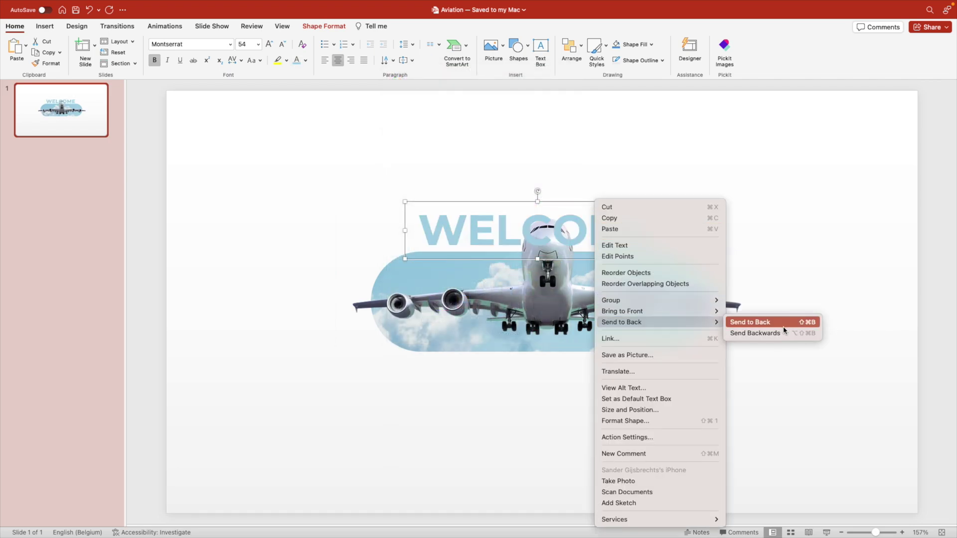
click(774, 324)
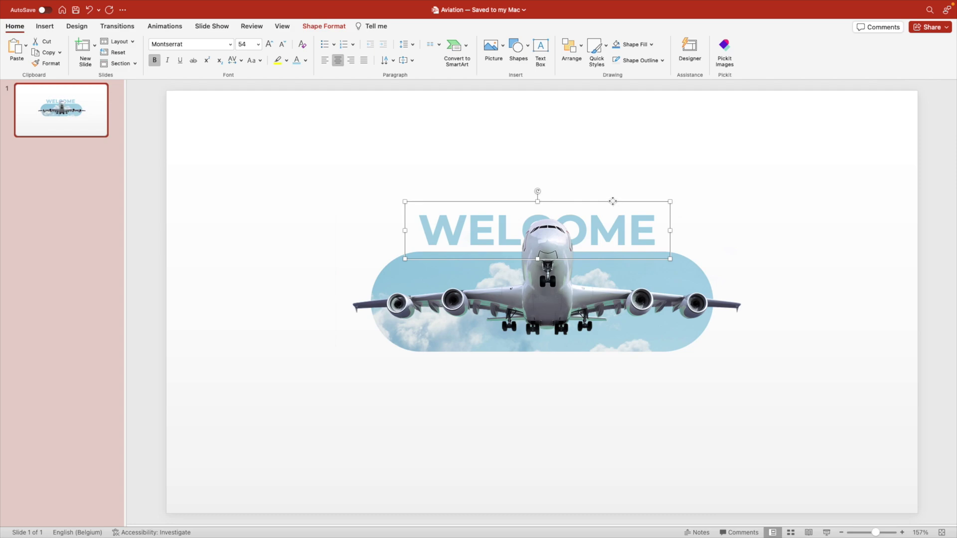
drag(612, 201, 612, 188)
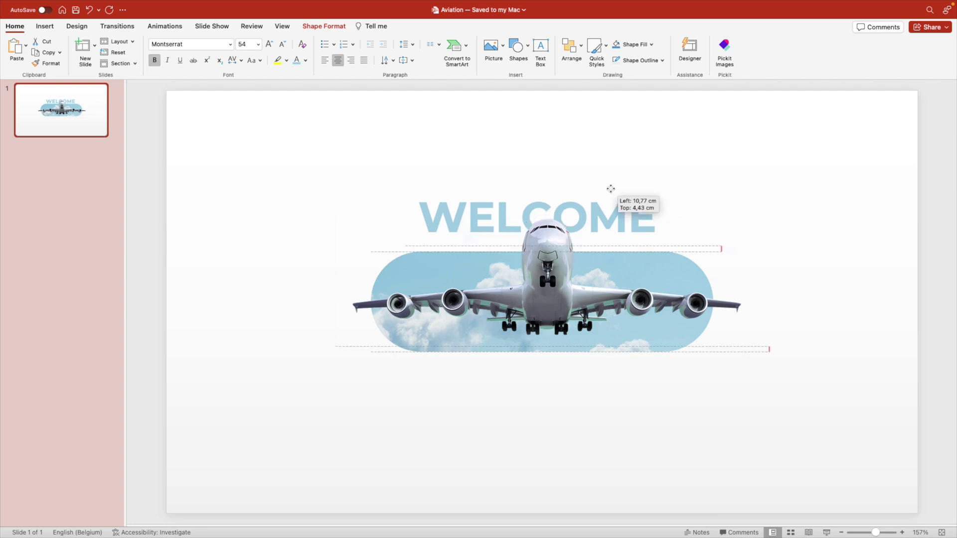
click(269, 46)
drag(676, 254, 703, 249)
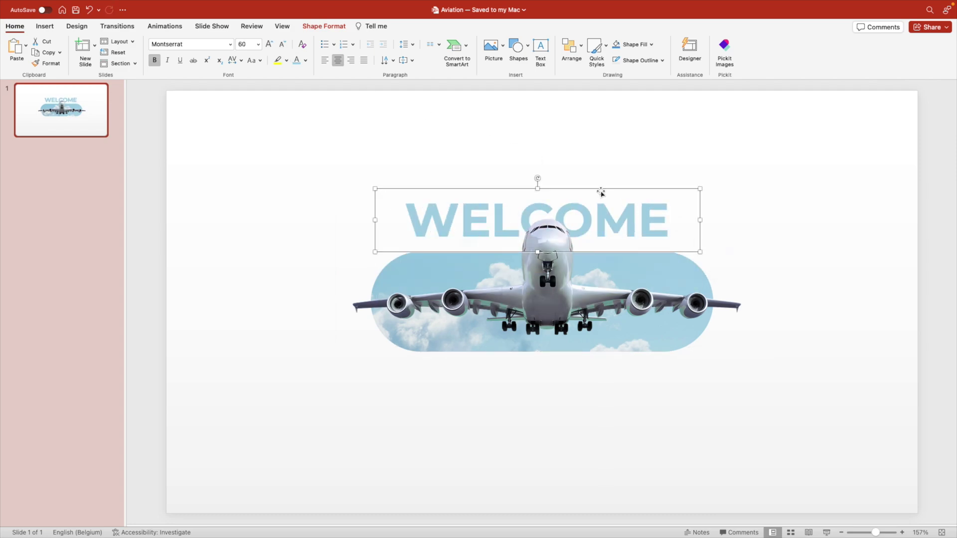
drag(601, 189, 605, 181)
click(713, 199)
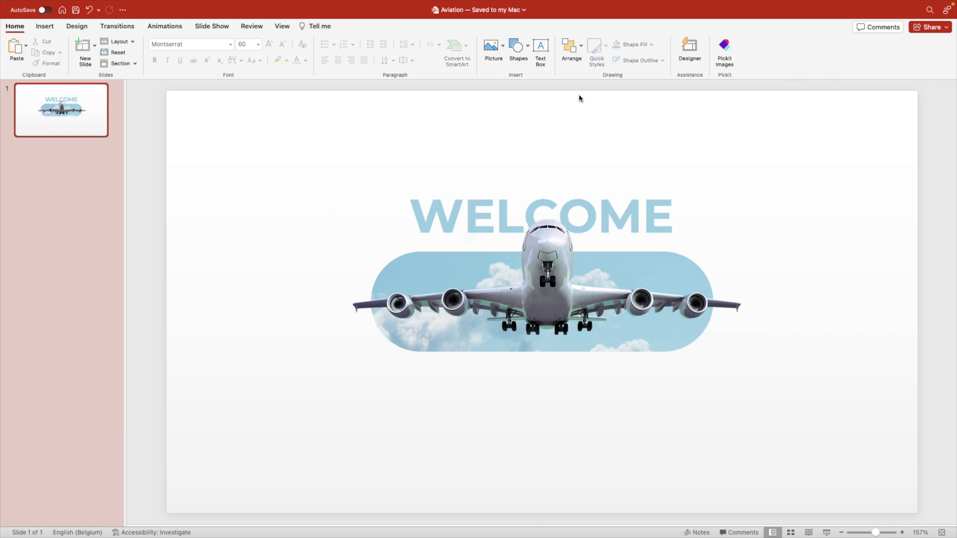
Step: Paste a centred 14 pt Lorem ipsum caption below the plane, removing its empty trailing line
click(540, 50)
drag(411, 363, 671, 408)
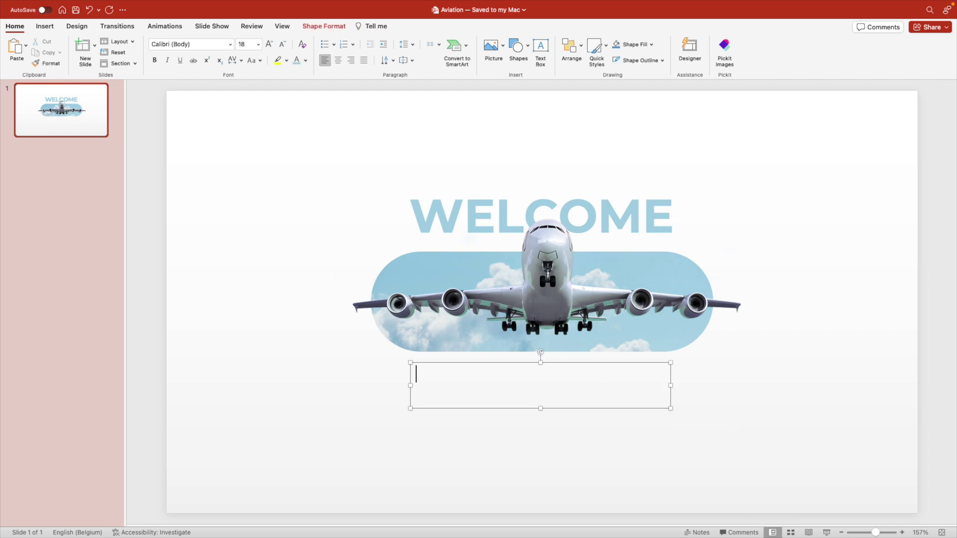
text(Lorem ipsum dolor sit amet, consectetur adipiscing elit, sed do eiusmod tempor.)
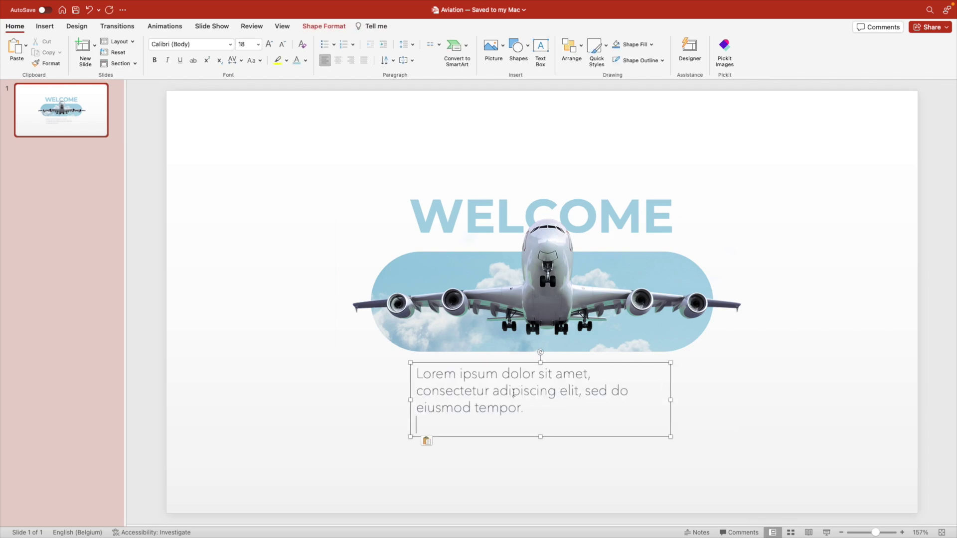
key(super+a)
click(338, 59)
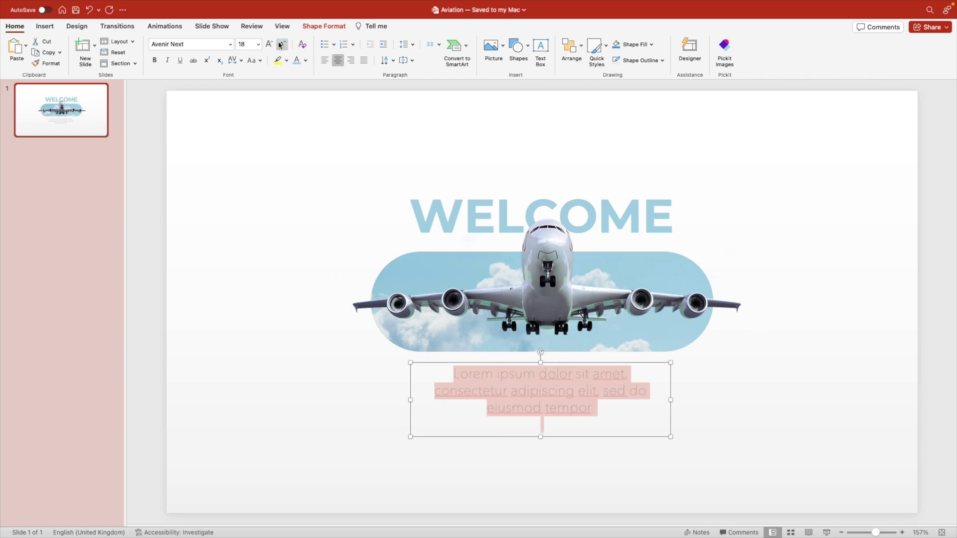
click(281, 44)
click(281, 44)
click(565, 401)
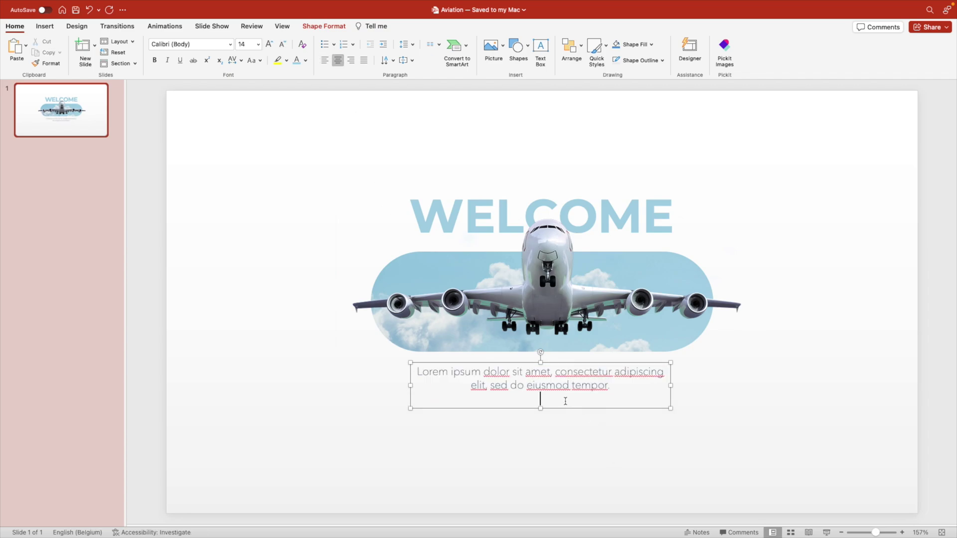
key(BackSpace)
scroll(780, 403, down, 3)
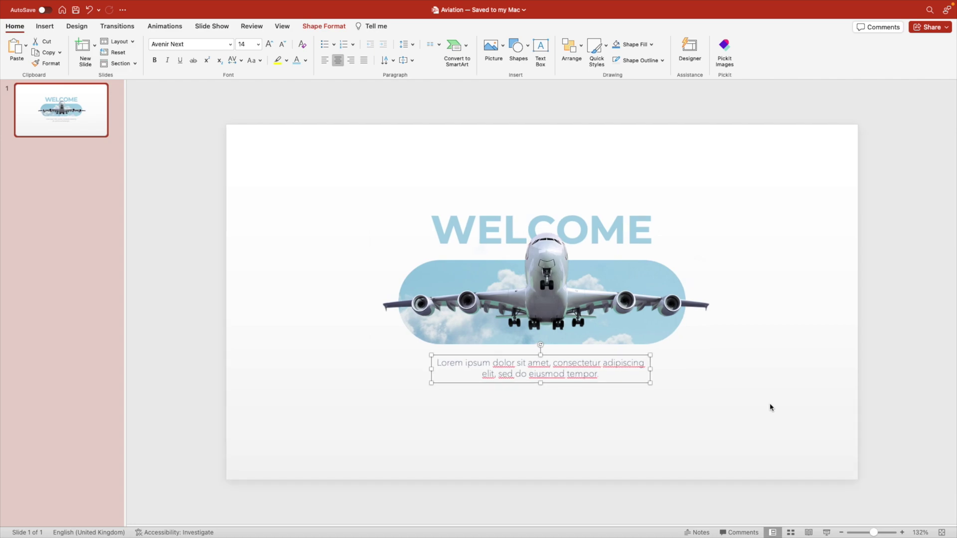
click(769, 403)
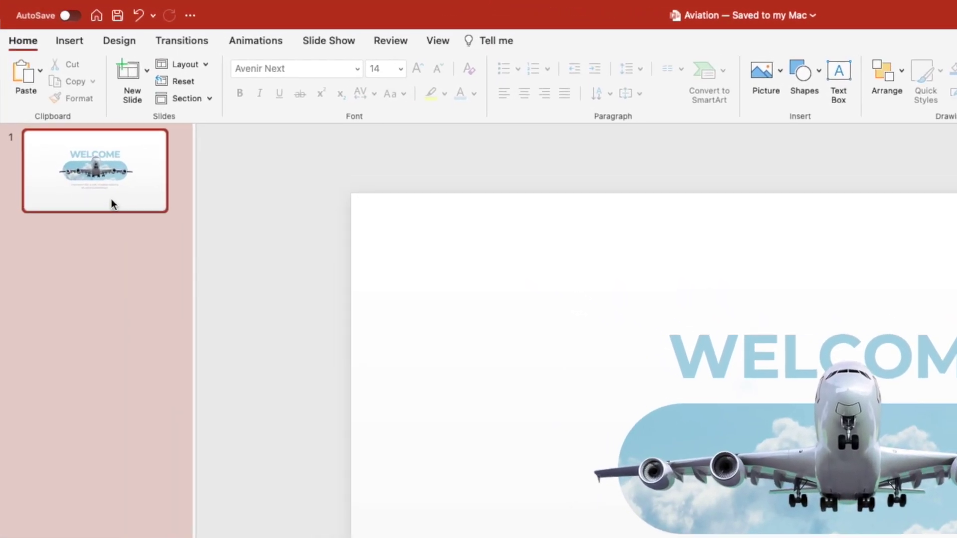
Step: Duplicate slide 1, then delete the WELCOME title and Lorem ipsum caption from slide 2
right_click(71, 126)
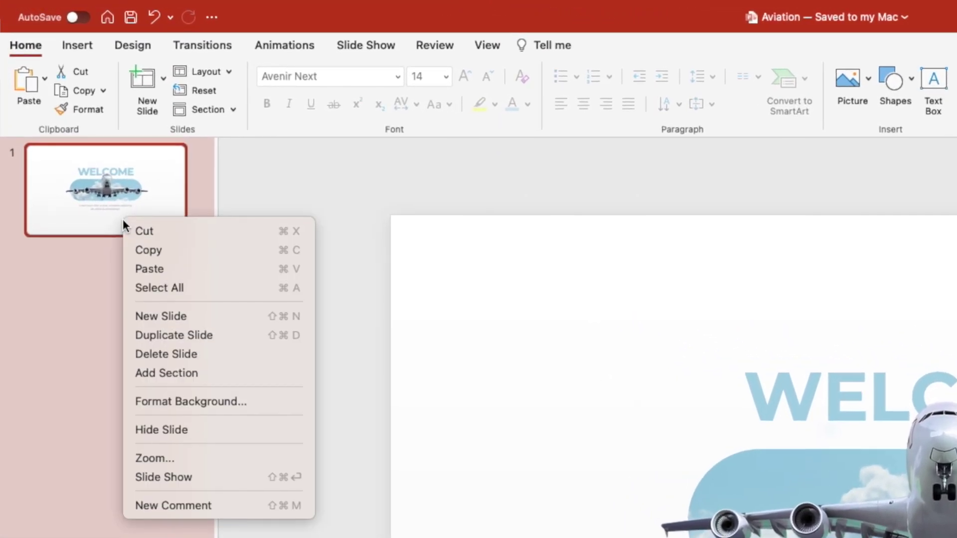
click(175, 333)
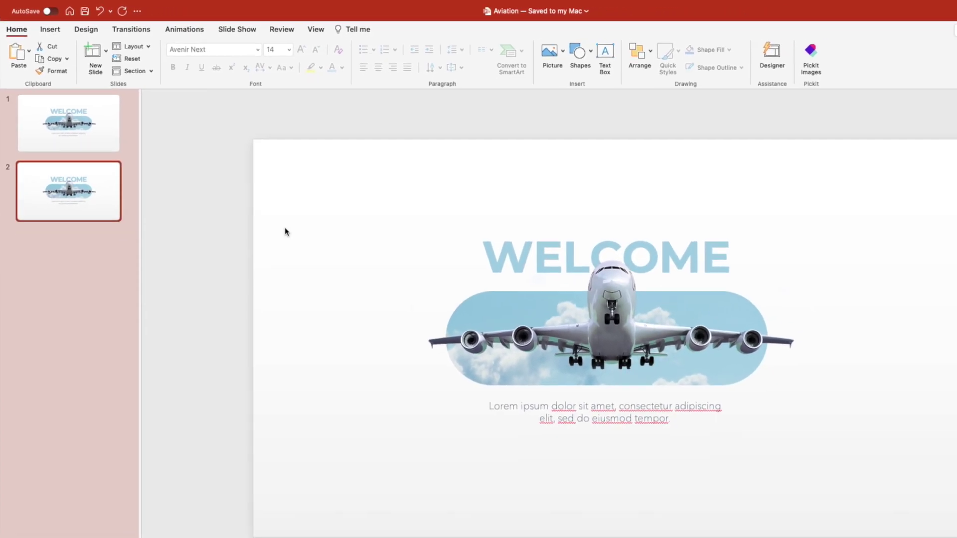
click(956, 354)
key(Delete)
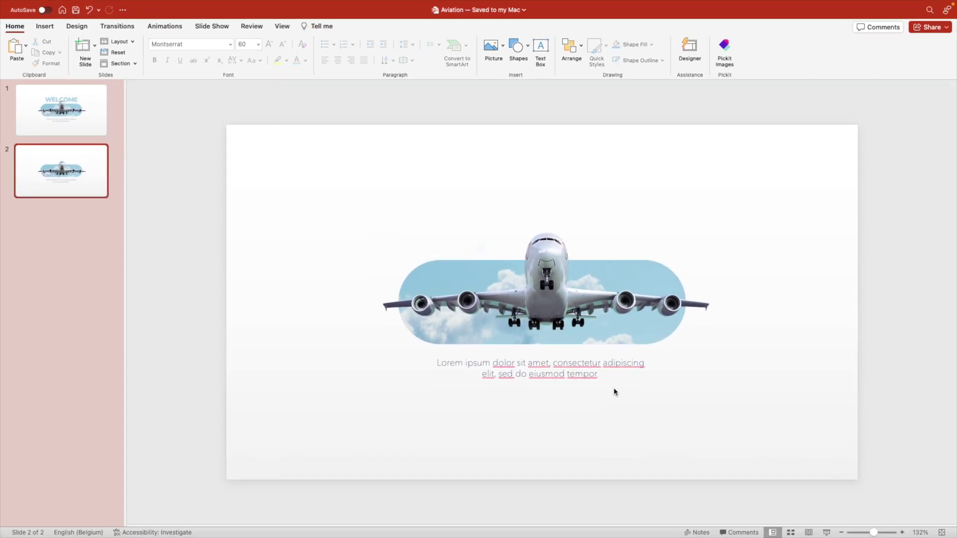
click(567, 379)
key(Escape)
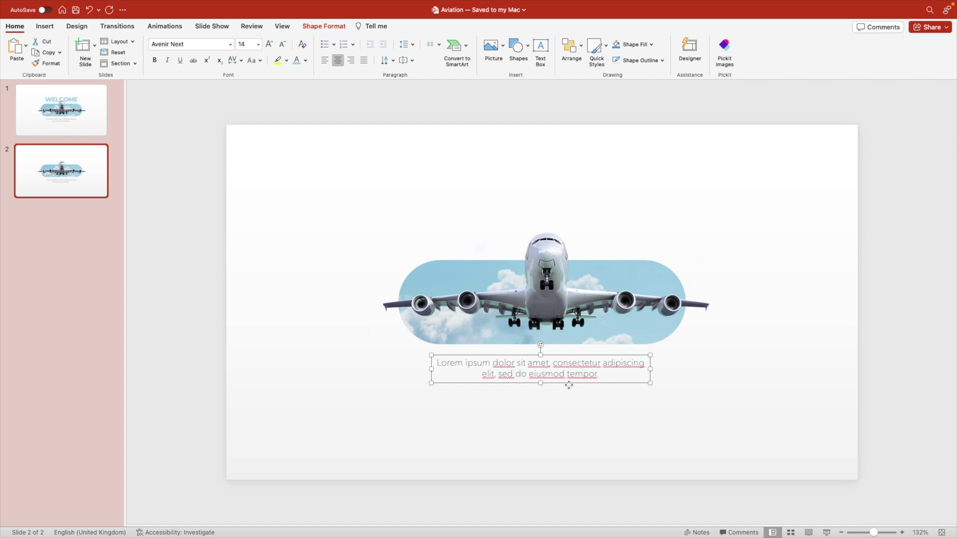
key(Delete)
scroll(561, 355, down, 1)
scroll(562, 356, down, 3)
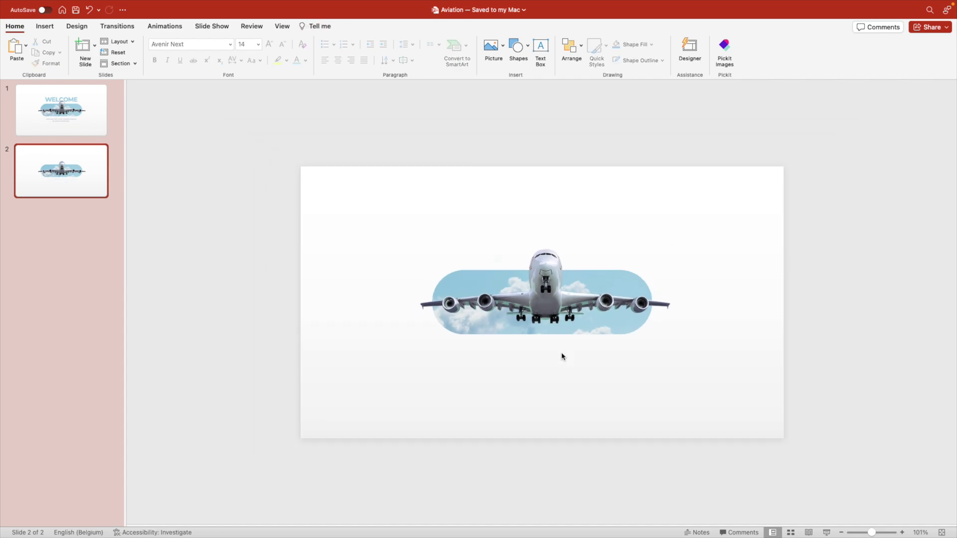
Step: Enlarge the airliner and move it above the slide's top edge
scroll(562, 357, down, 2)
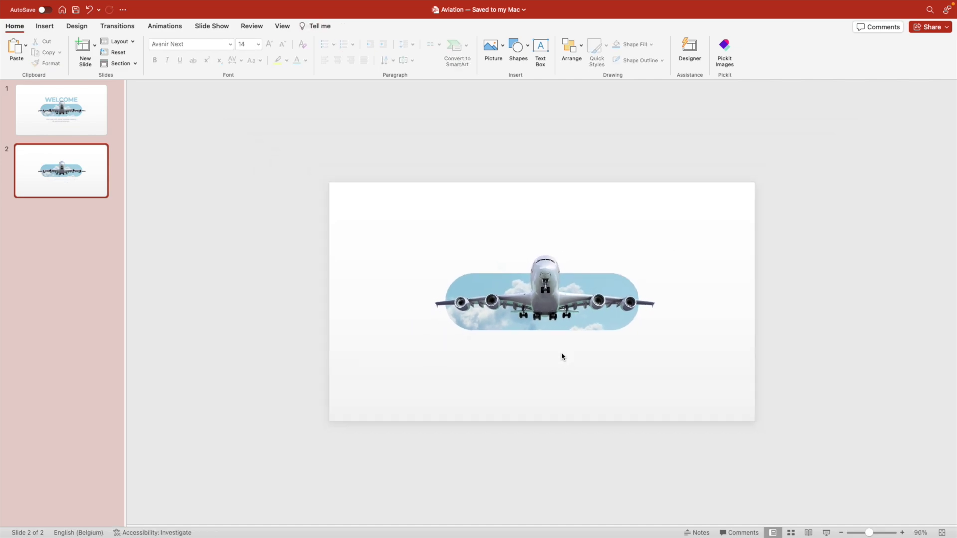
click(561, 305)
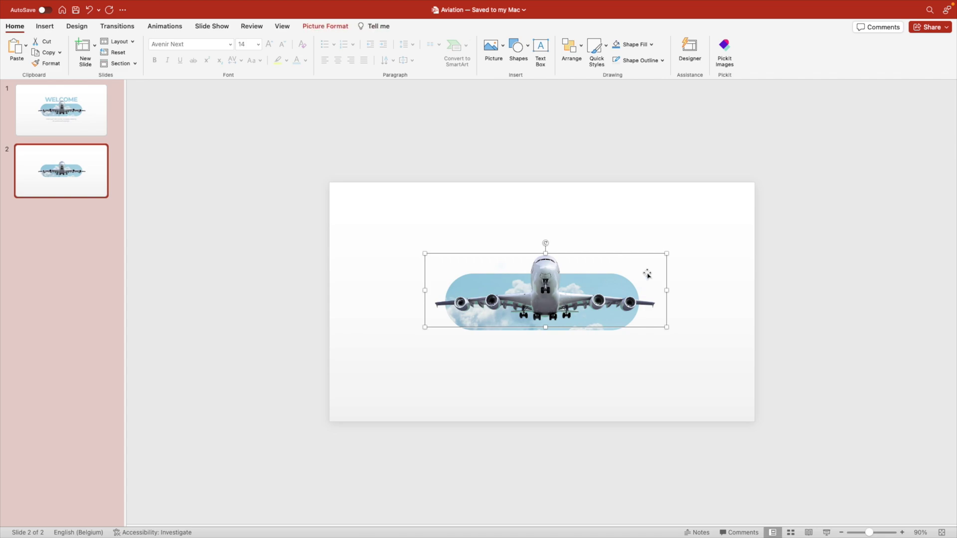
drag(668, 254, 706, 250)
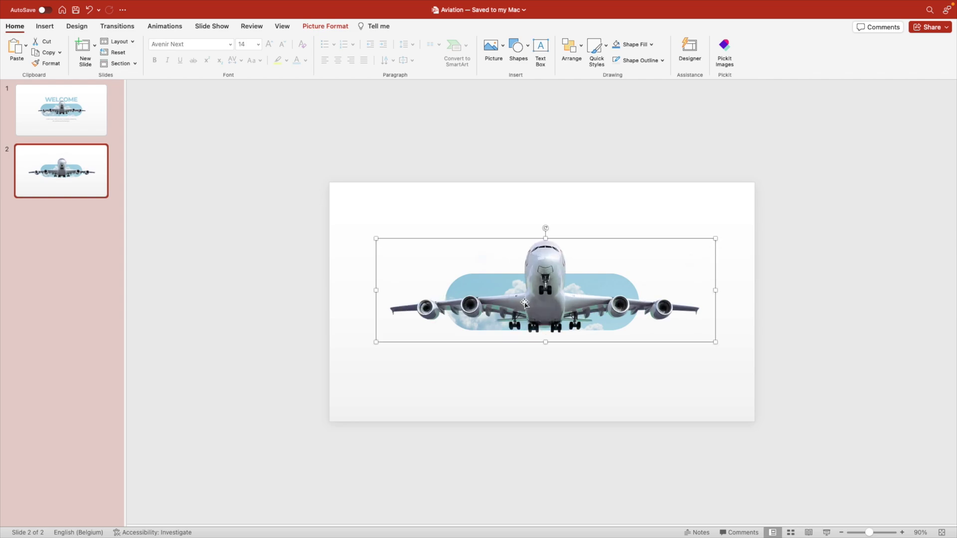
drag(555, 315, 538, 144)
Step: Square off the cloud shape's corners and crop-extend the photo to fill the whole slide
click(552, 302)
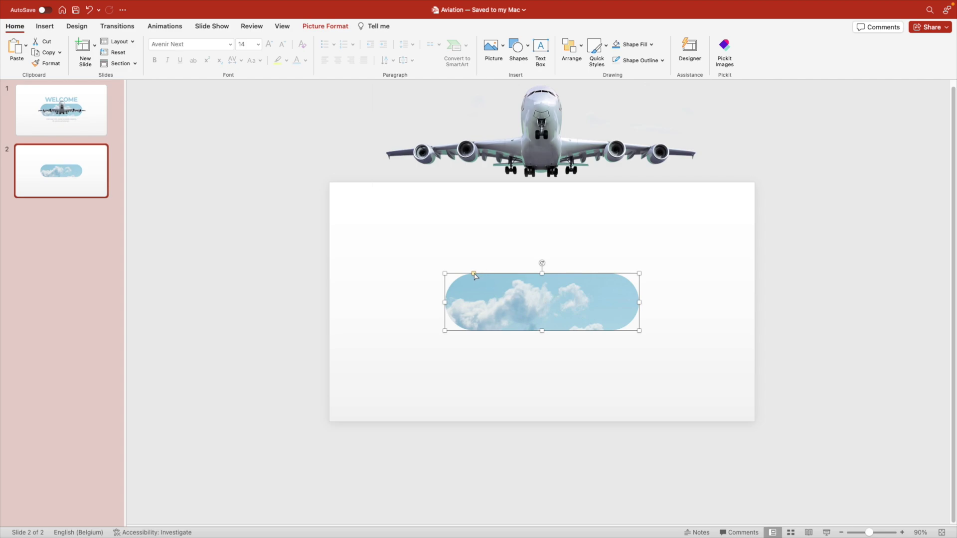
drag(473, 274, 442, 280)
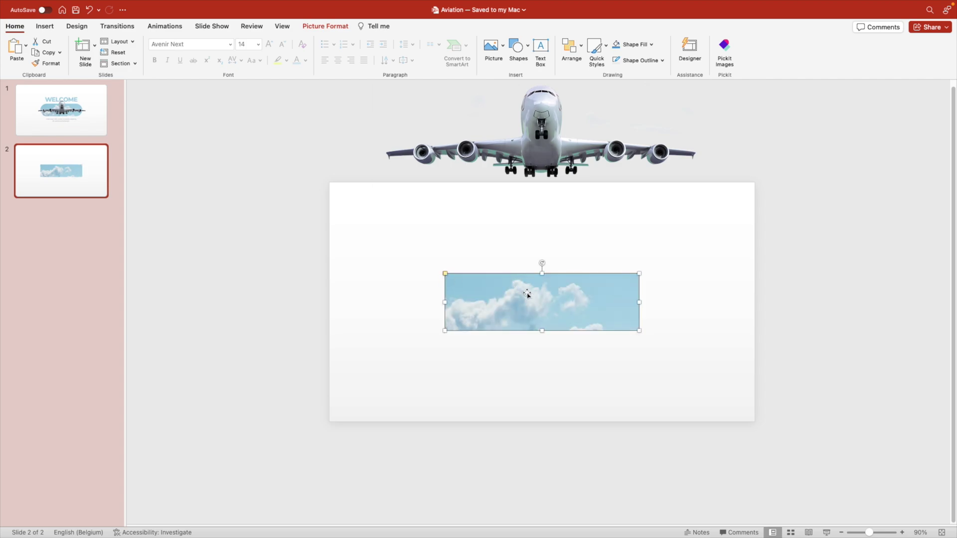
right_click(525, 292)
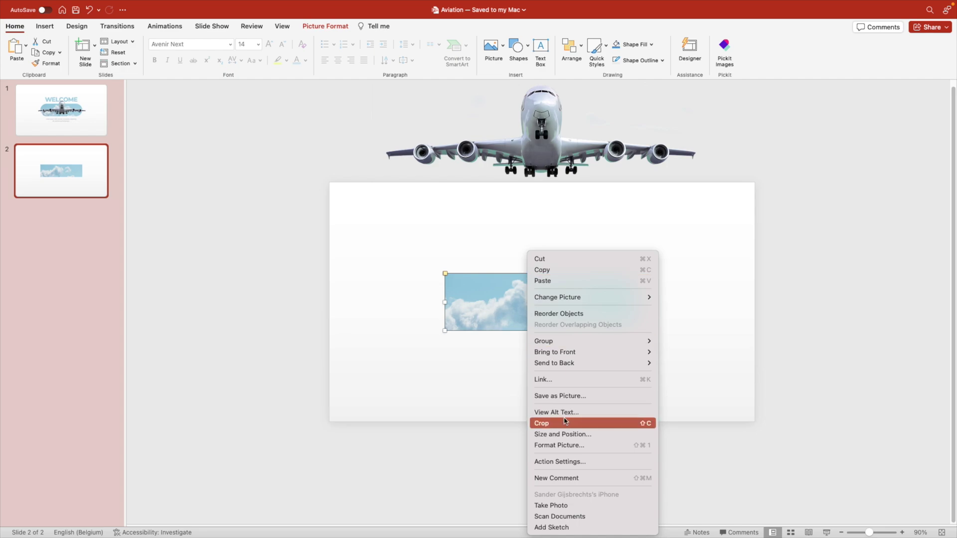
click(542, 424)
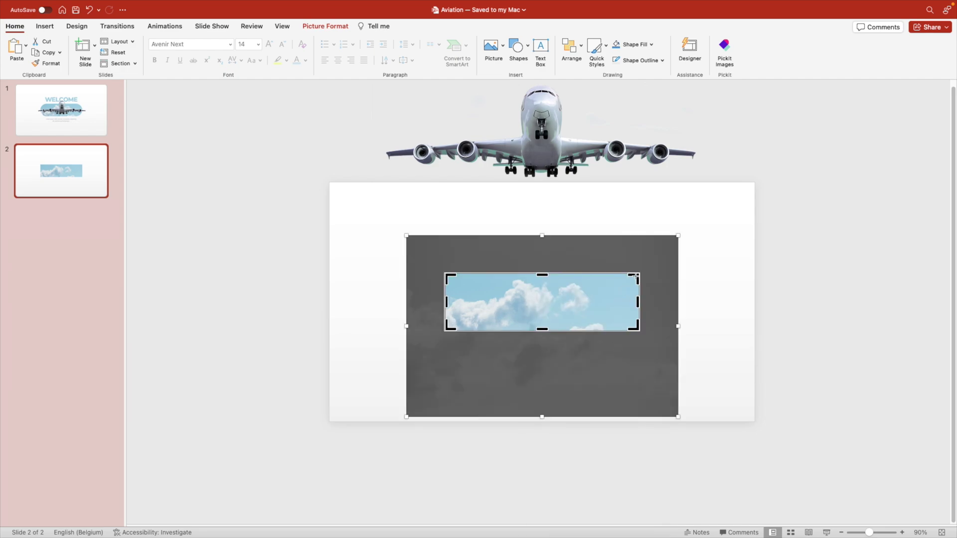
drag(633, 275, 753, 185)
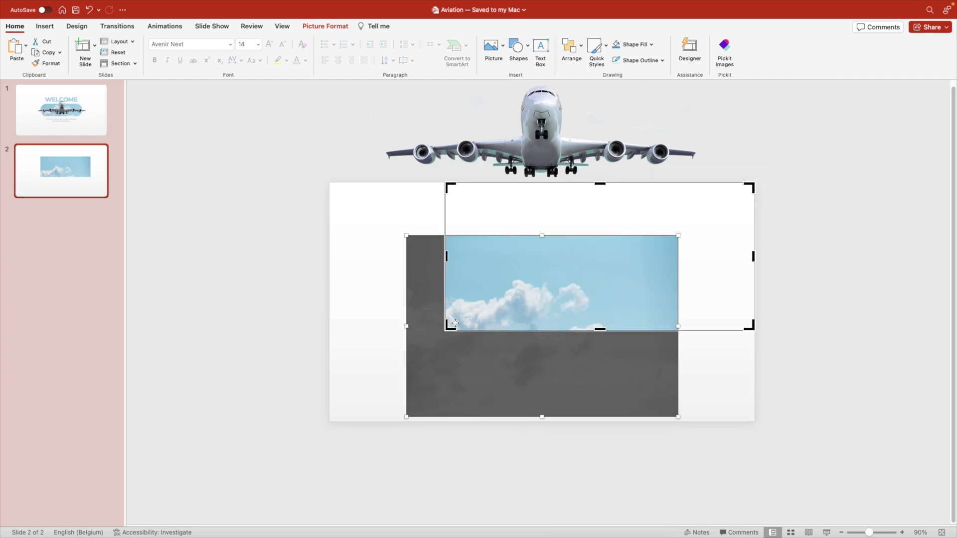
drag(447, 328, 331, 420)
drag(406, 417, 332, 465)
drag(481, 458, 478, 435)
click(792, 299)
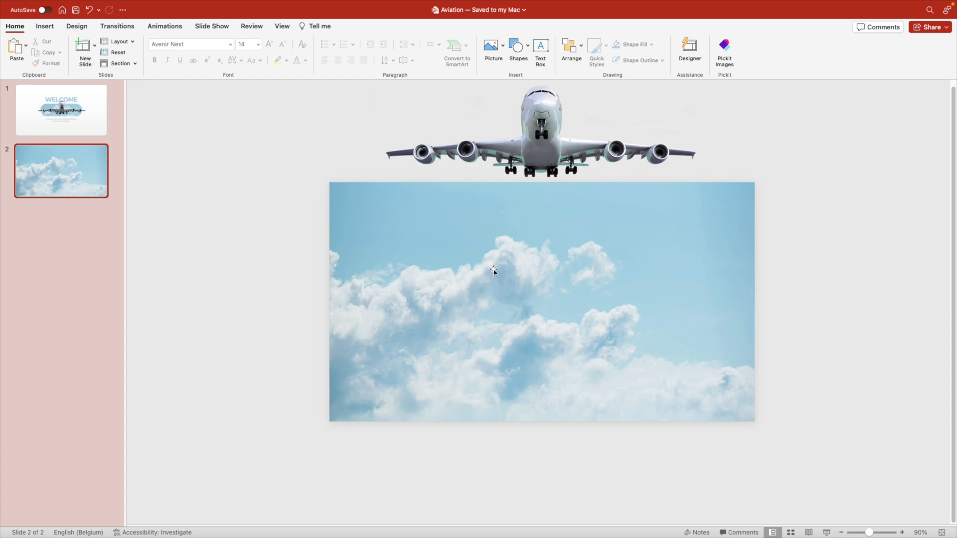
Step: Add an AVIATION text box across the clouds in white bold Montserrat
click(540, 47)
drag(447, 270, 681, 319)
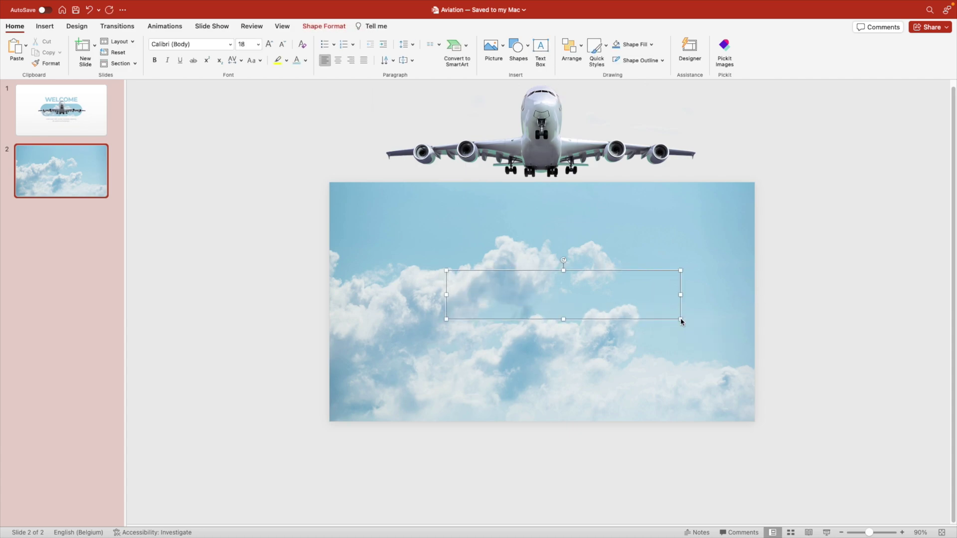
text(AVIATION)
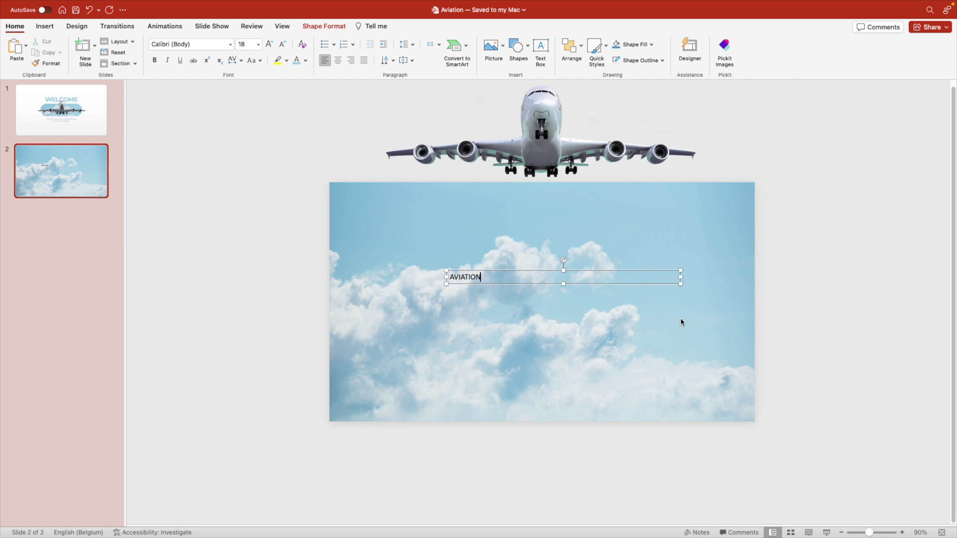
key(super+a)
click(305, 60)
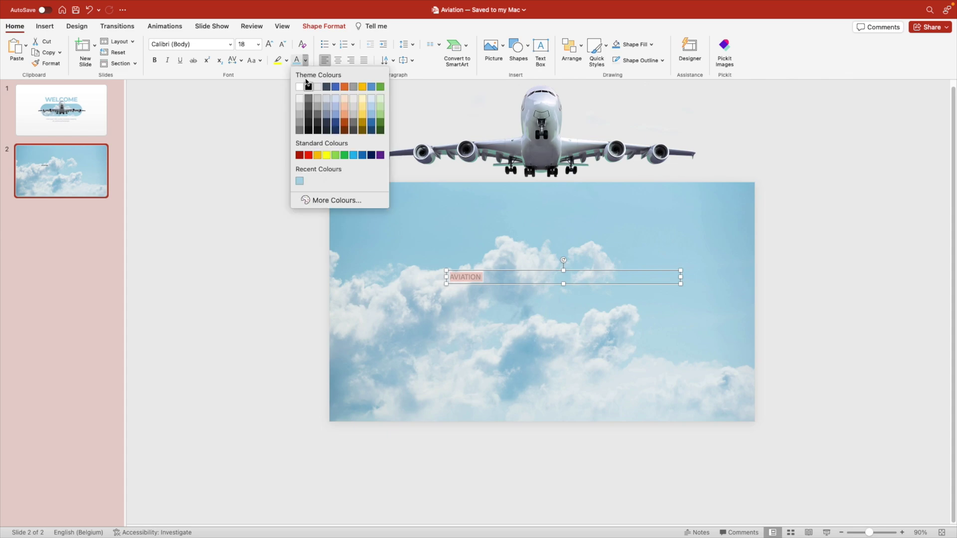
click(299, 87)
click(189, 44)
text(M)
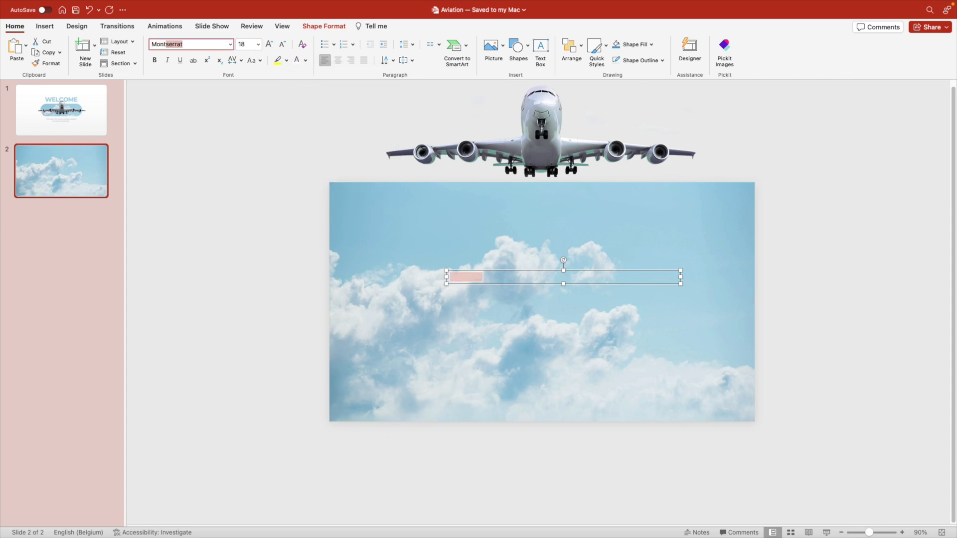
text(ont)
key(Return)
click(230, 44)
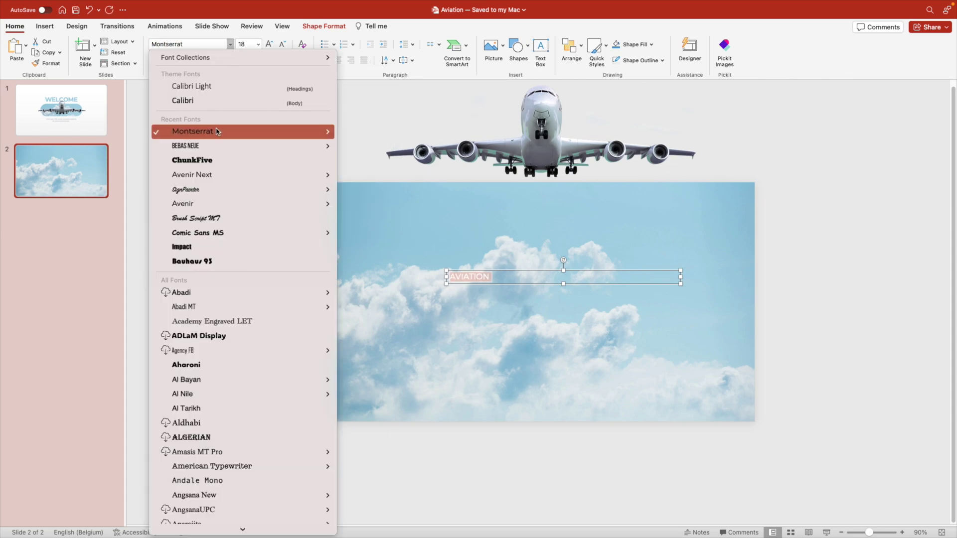
mouse_move(224, 131)
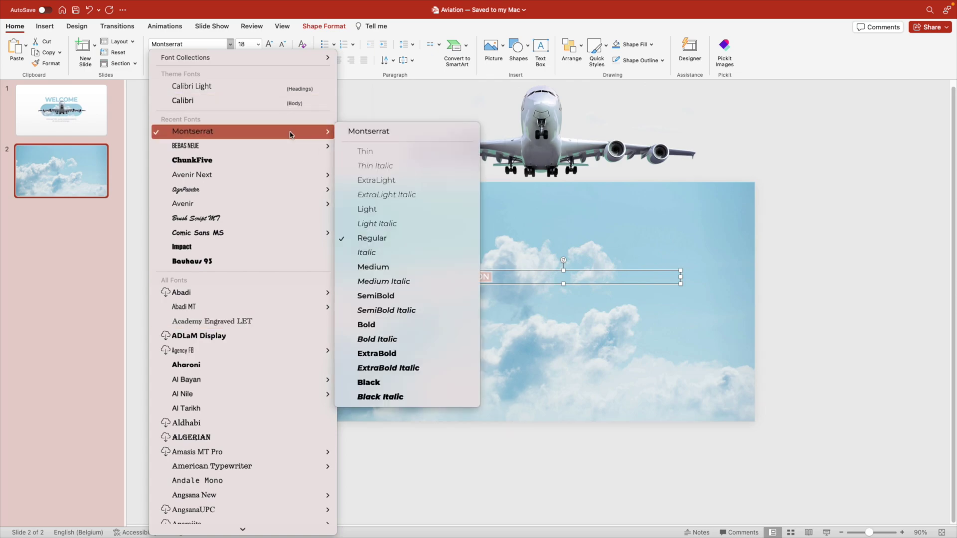
click(373, 397)
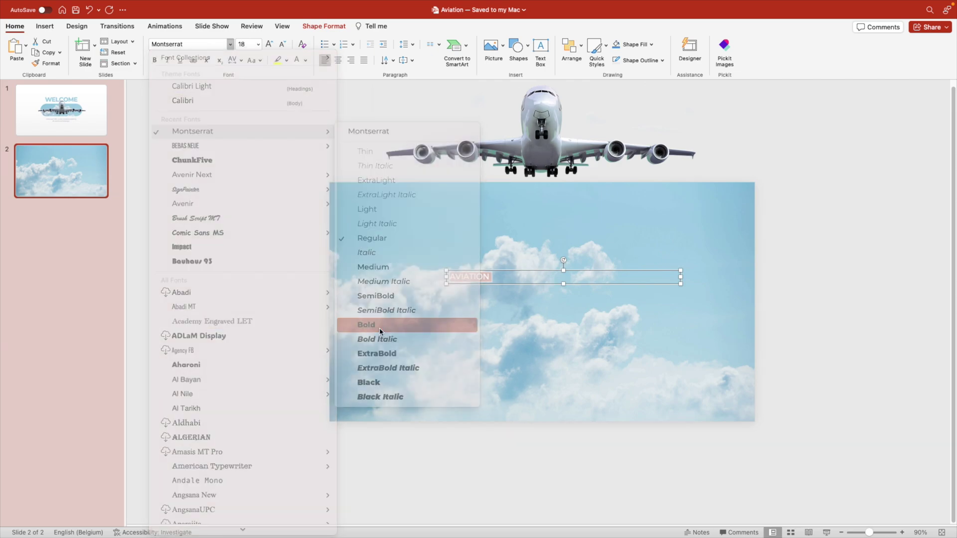
Step: Set AVIATION to 150 pt, widen and centre it on one line, then reduce to 125 pt
click(242, 45)
key(Return)
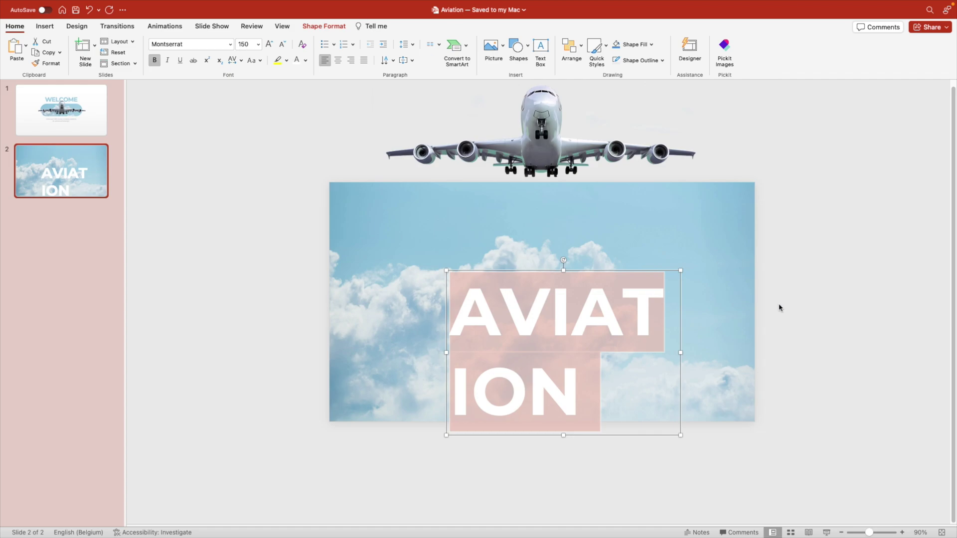
drag(680, 352, 729, 352)
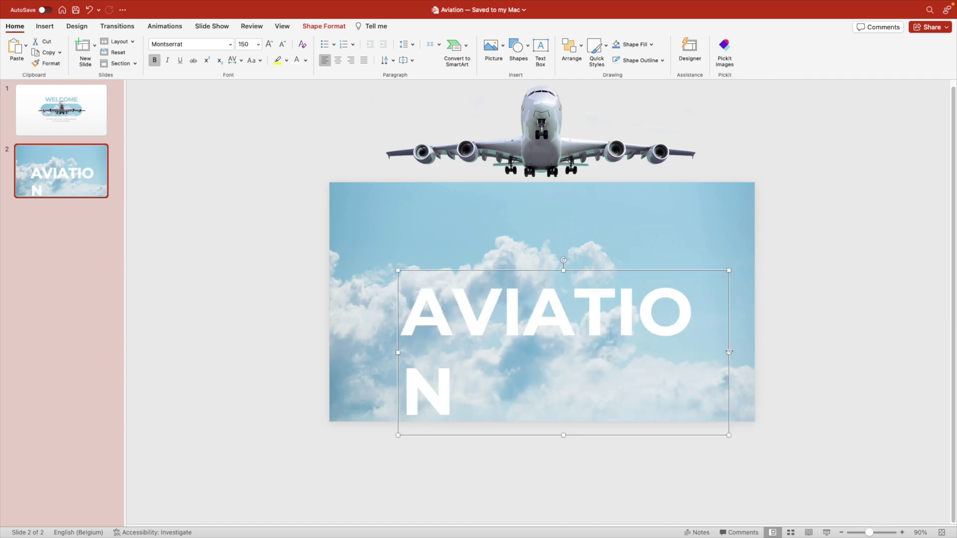
drag(729, 352, 749, 352)
drag(576, 271, 554, 263)
click(338, 61)
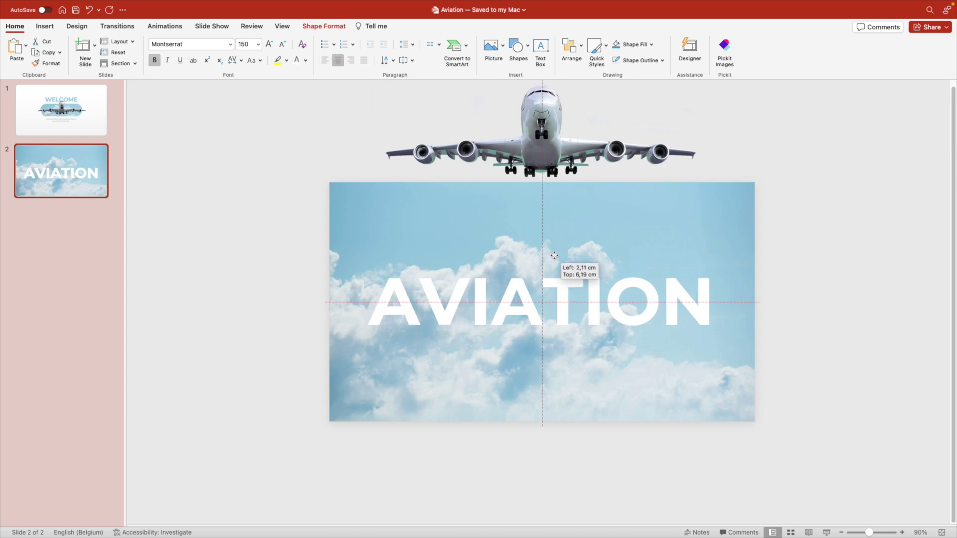
click(282, 44)
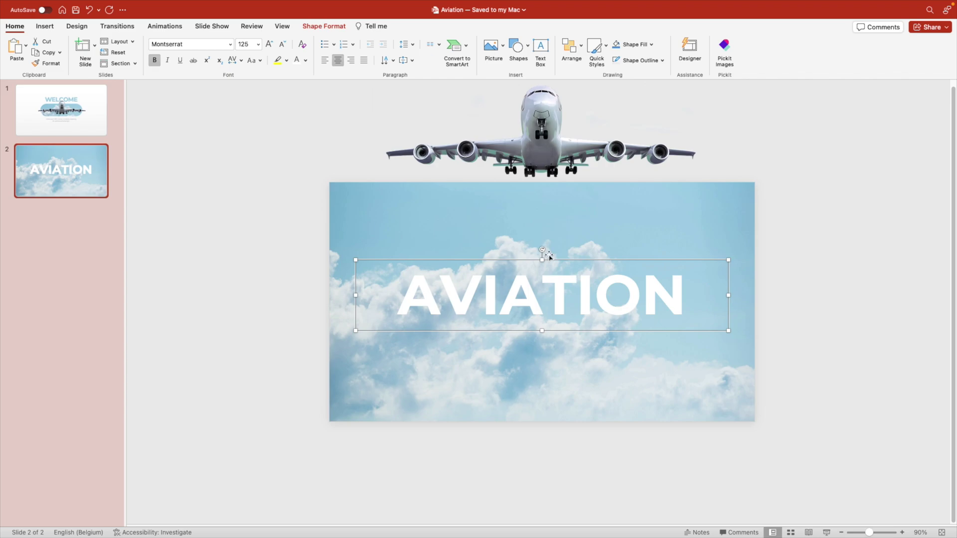
Step: Apply an outer shadow to AVIATION at 74% transparency, 45° angle and 3 pt distance
right_click(552, 261)
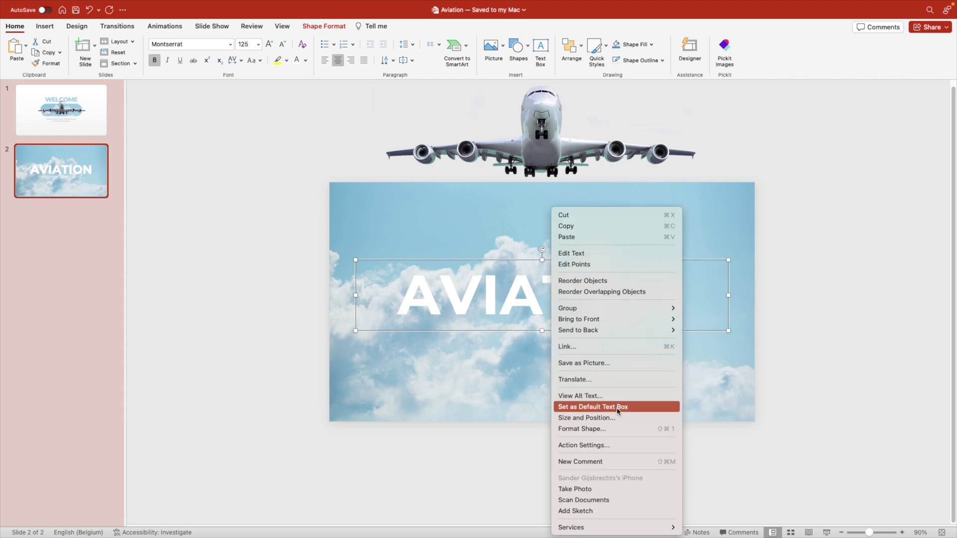
click(616, 431)
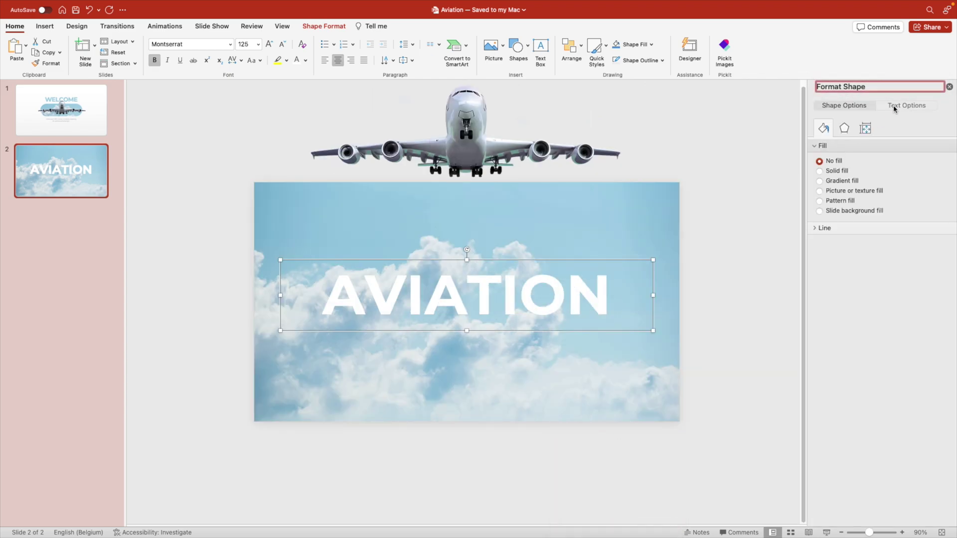
click(895, 108)
click(844, 128)
click(847, 145)
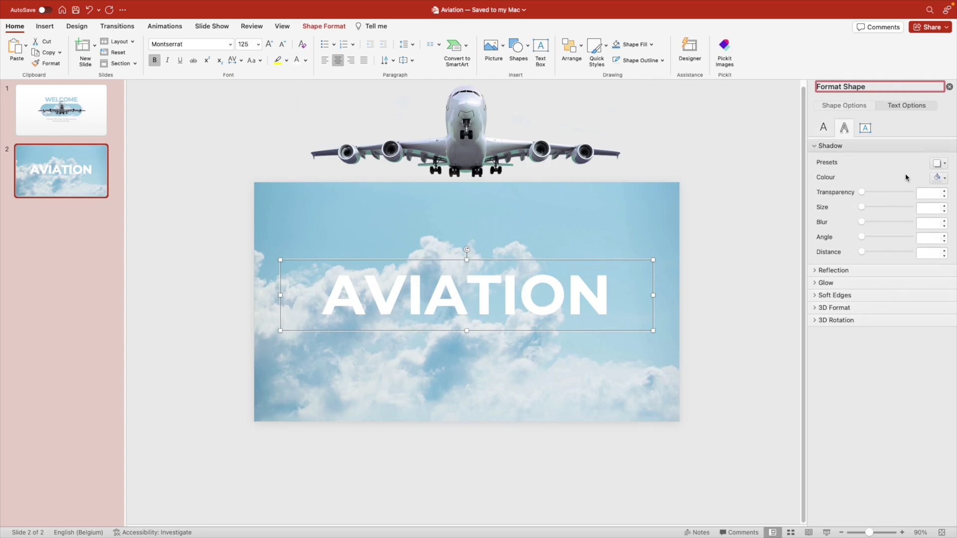
click(939, 163)
click(864, 250)
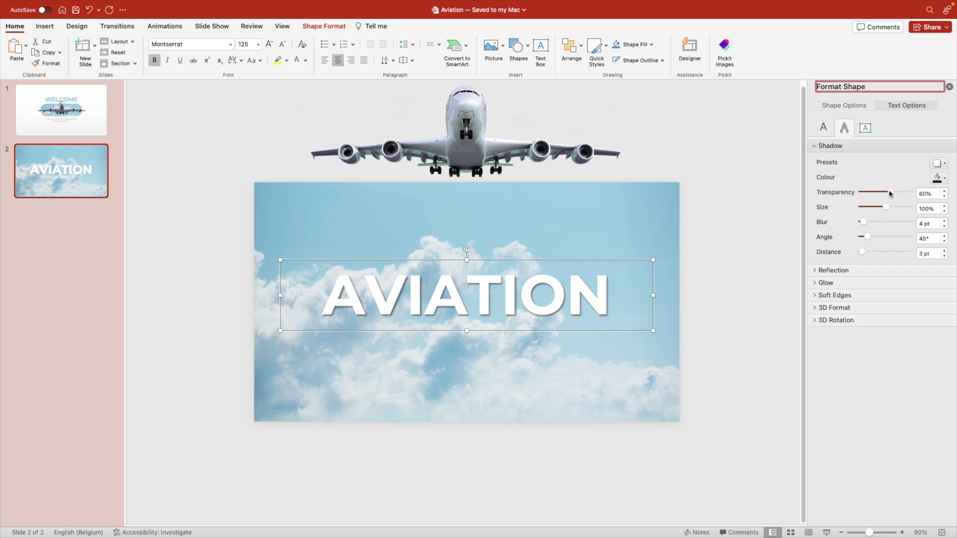
drag(886, 195, 900, 195)
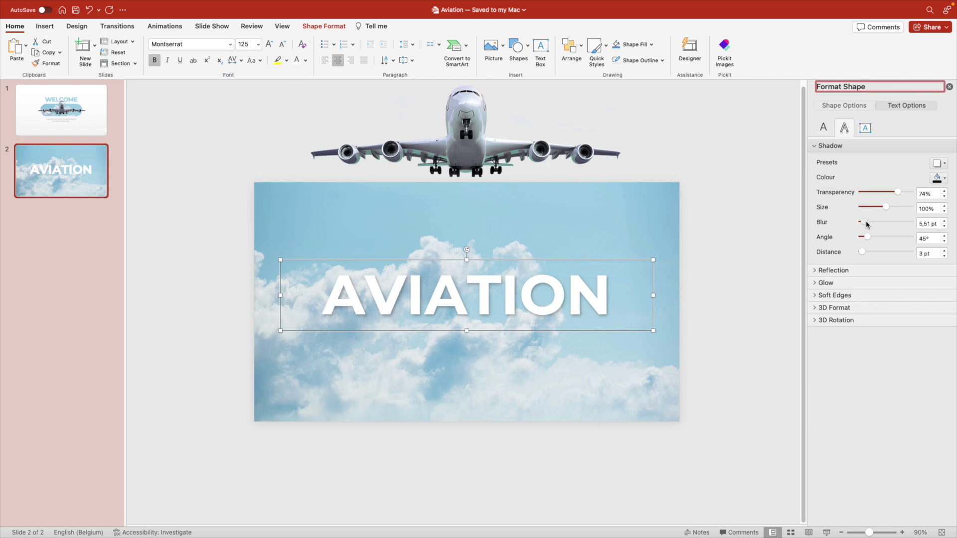
click(699, 243)
click(948, 90)
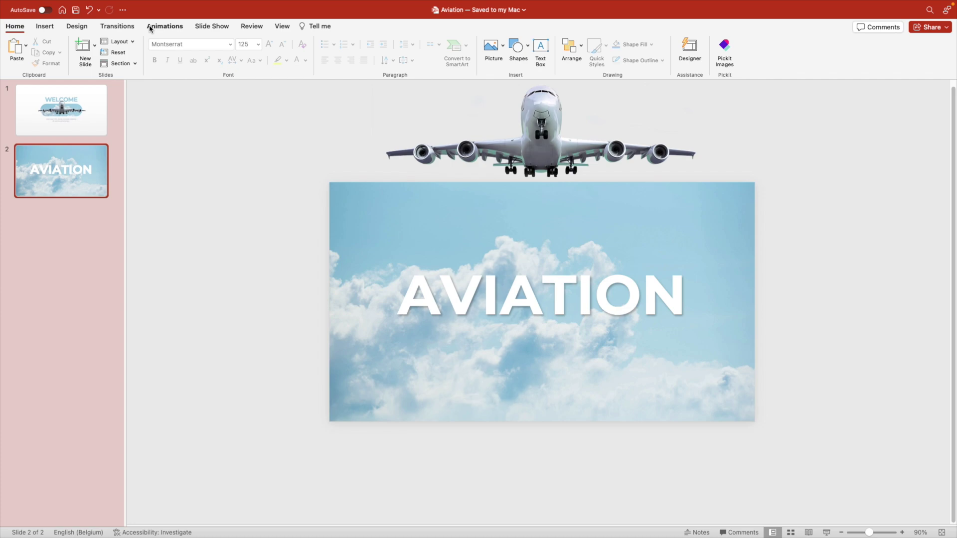
Step: Give slide 2 a 2-second Morph transition, previewed from the WELCOME slide
click(119, 28)
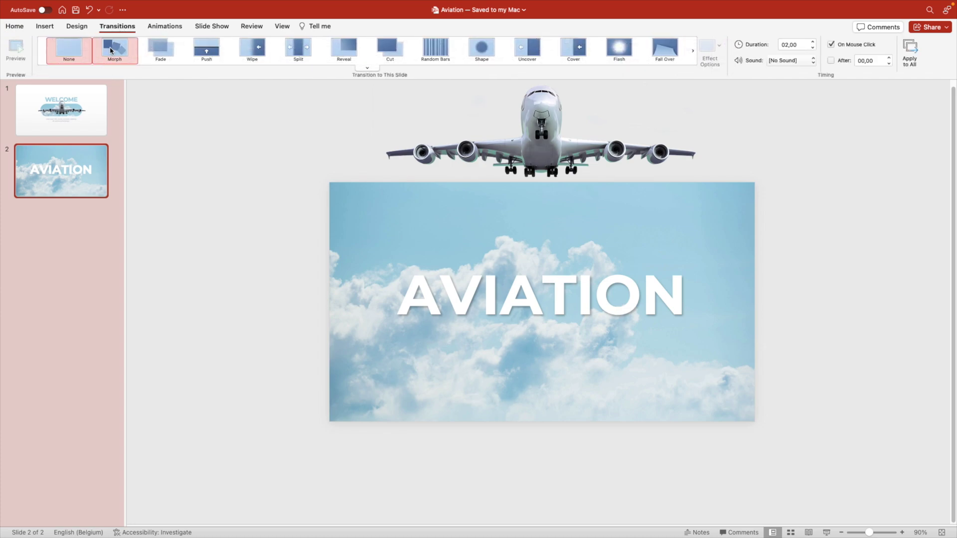
click(111, 50)
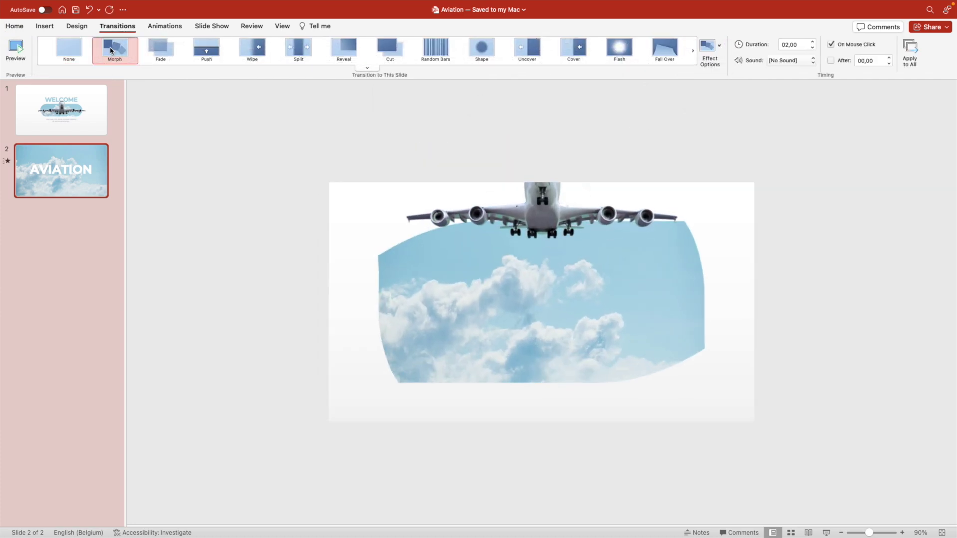
click(102, 129)
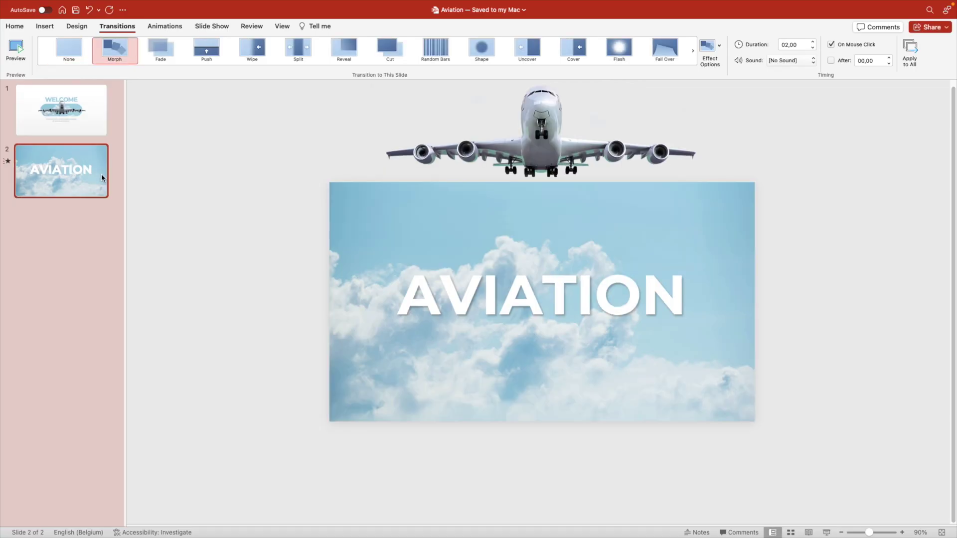
Step: Enlarge the cloud picture on the AVIATION slide around its centre
scroll(520, 251, down, 2)
click(694, 224)
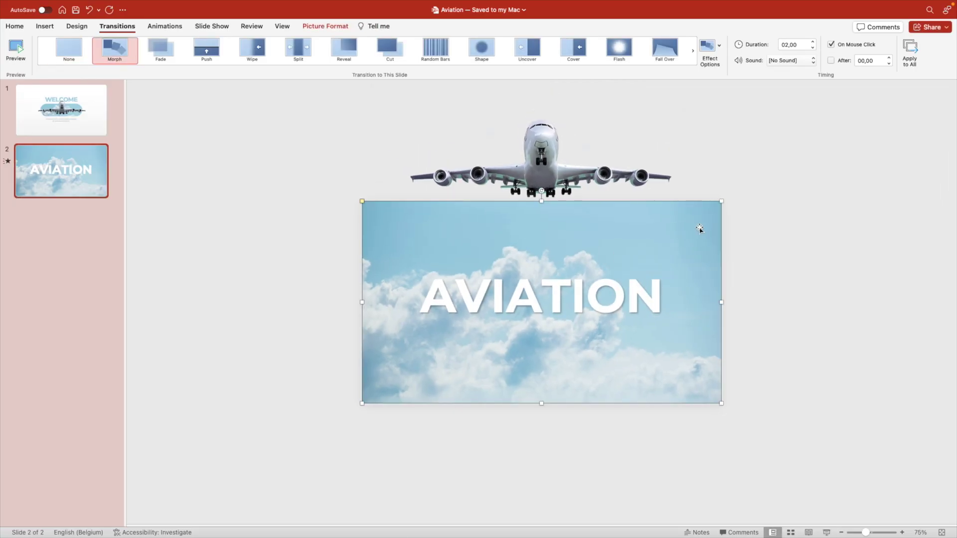
drag(721, 202, 751, 185)
right_click(692, 225)
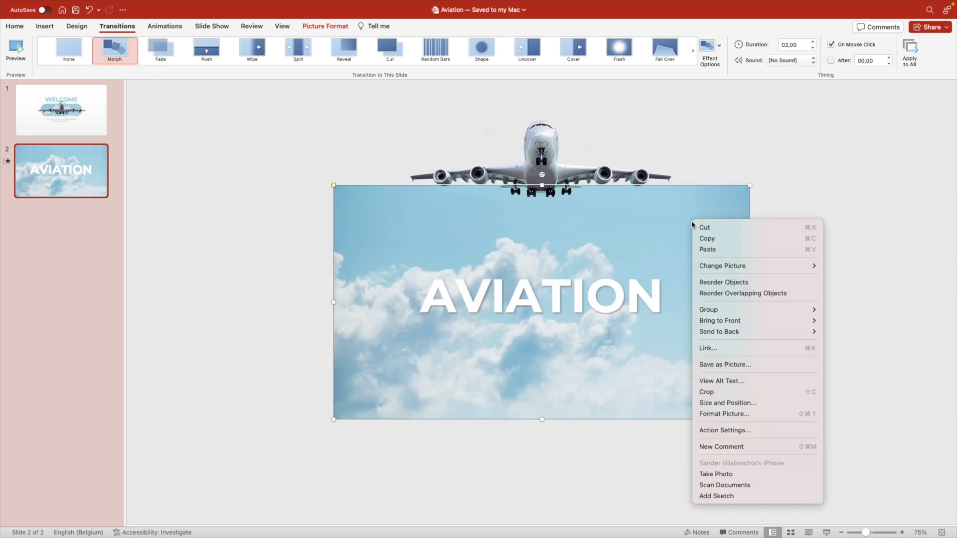
click(314, 31)
Step: Crop the cloud picture to a Rounded Rectangle and adjust its corner radius
click(325, 26)
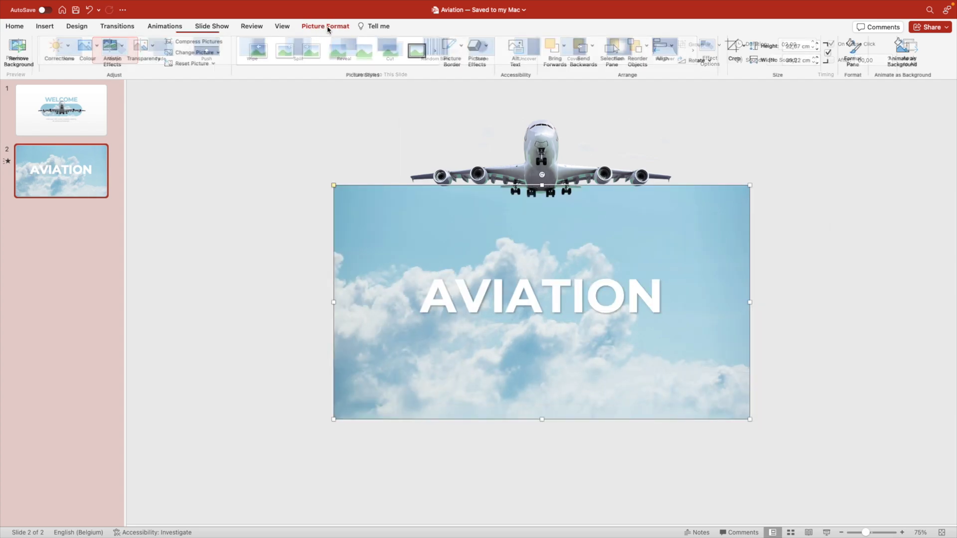
click(734, 47)
click(747, 45)
mouse_move(759, 75)
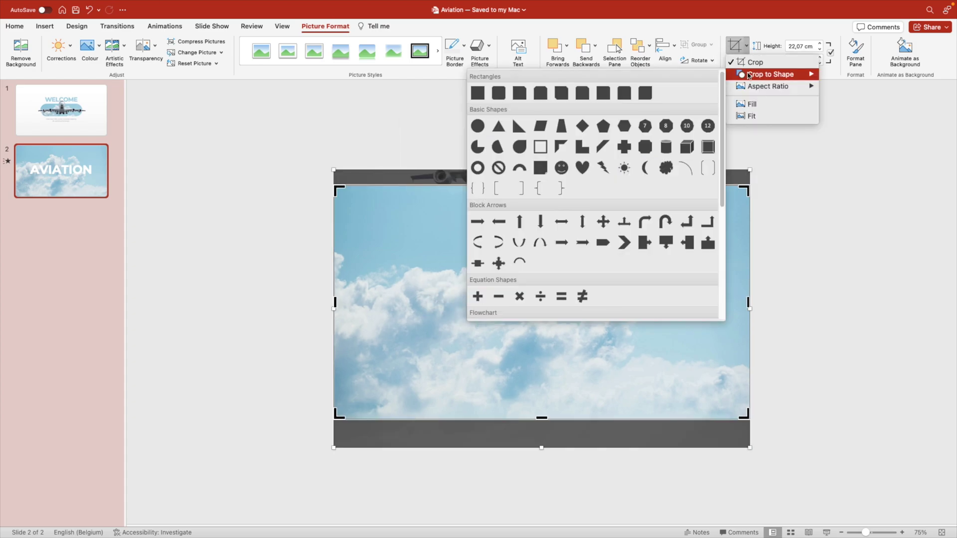
click(499, 93)
mouse_move(374, 187)
mouse_down()
mouse_move(395, 193)
mouse_move(373, 189)
mouse_up()
Step: Go to slide 1 and preview the deck as a full-screen slide show
click(235, 175)
click(76, 118)
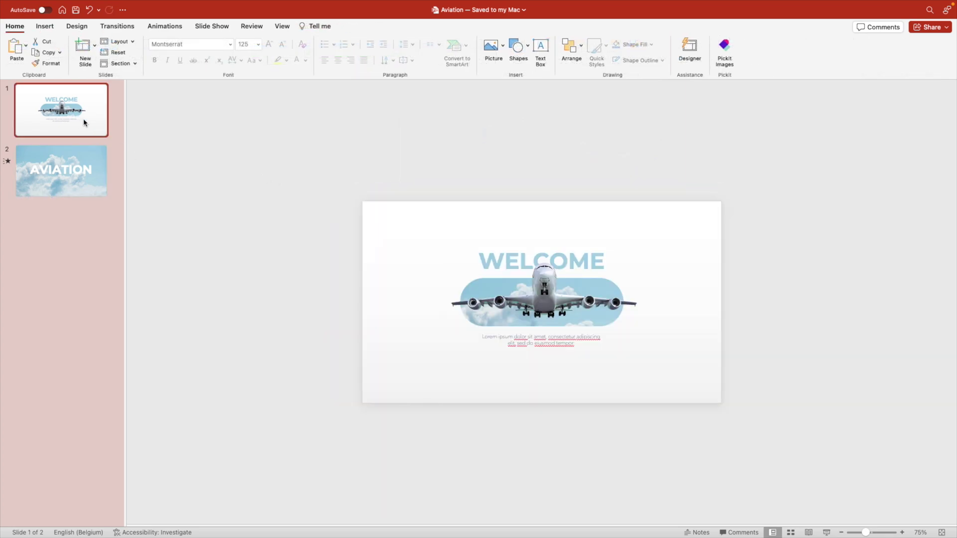
click(826, 532)
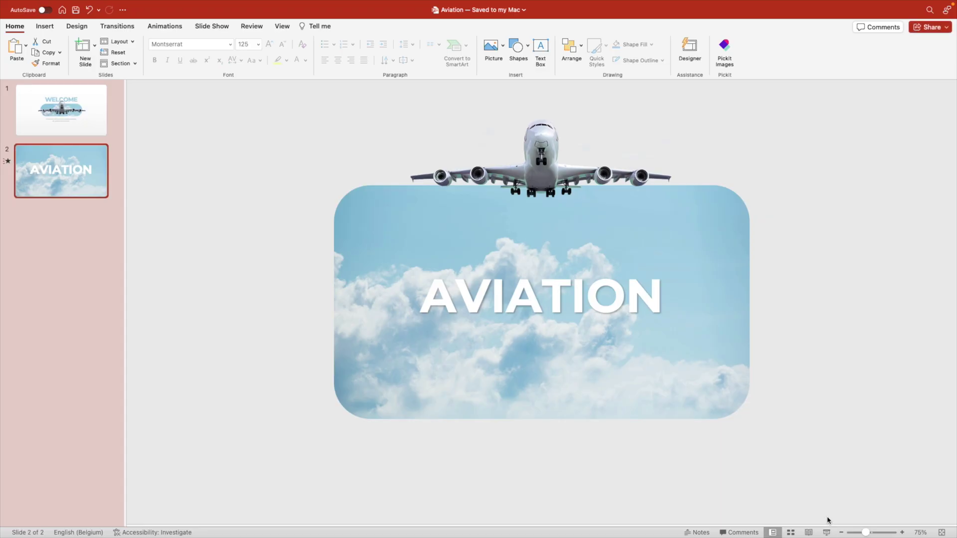
Step: Duplicate slide 2 as slide 3 and delete its AVIATION text box
right_click(35, 199)
click(99, 255)
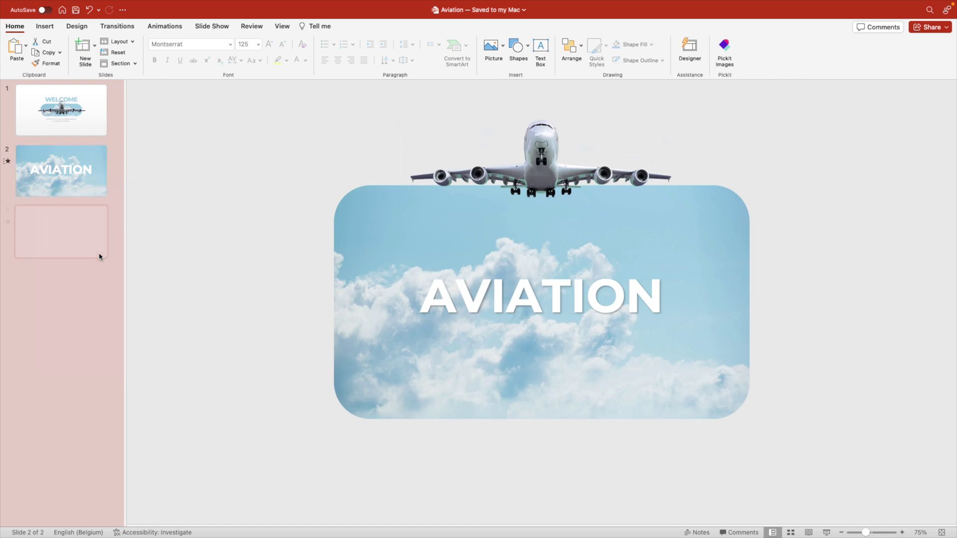
click(529, 171)
click(548, 267)
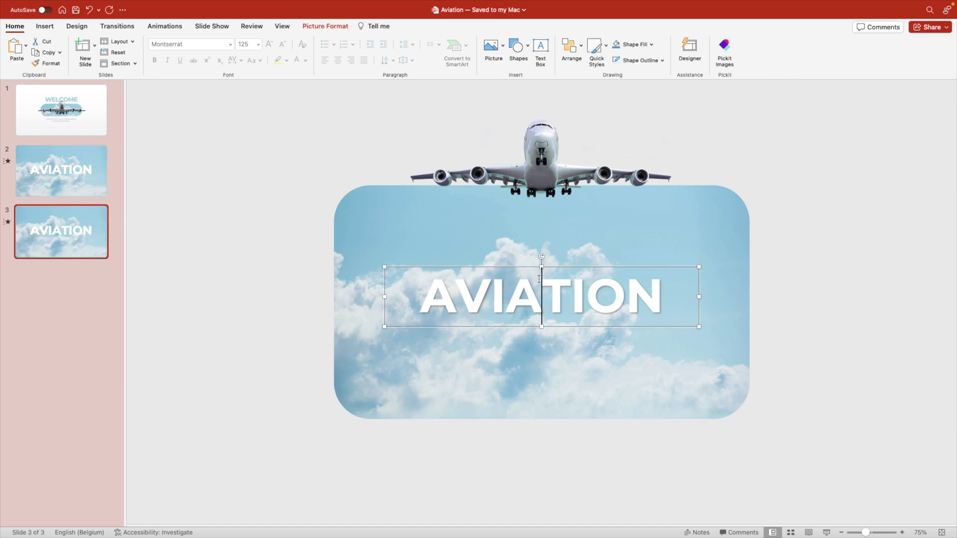
key(Delete)
Step: Square the cloud picture's corners and crop it to the right part of the slide
click(479, 259)
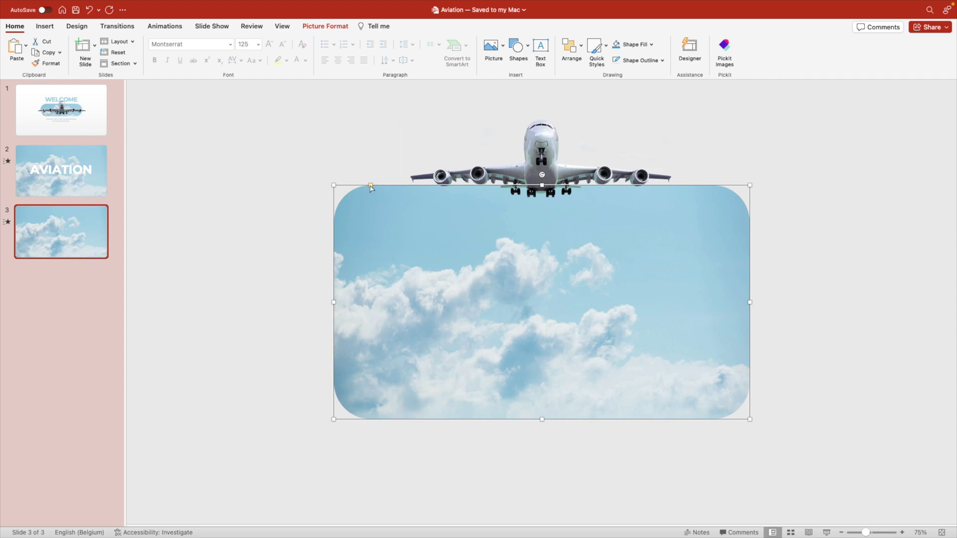
drag(370, 186, 333, 186)
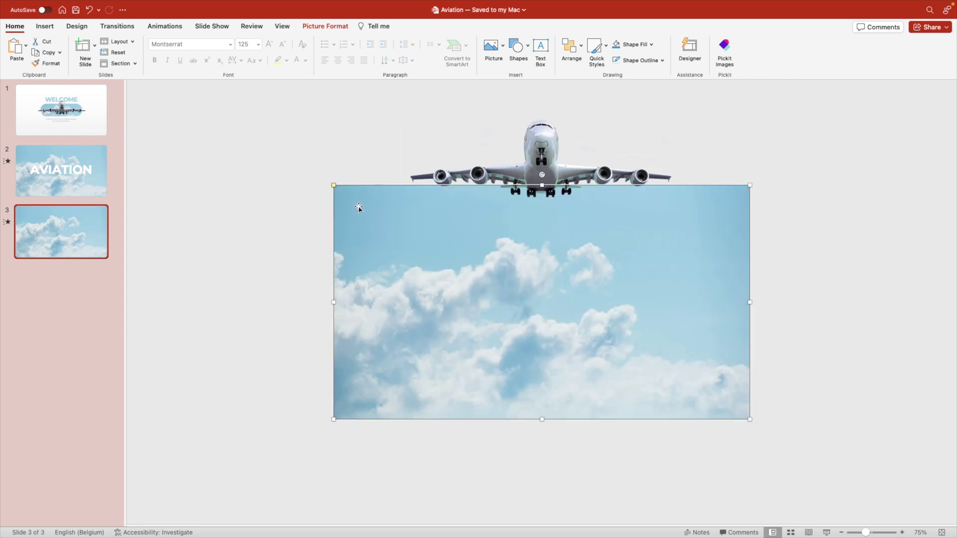
right_click(411, 270)
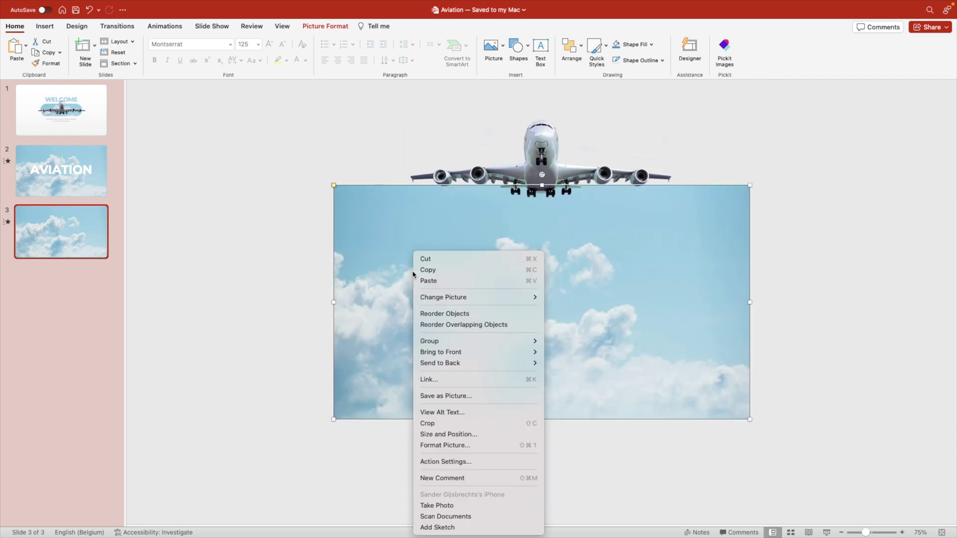
click(465, 423)
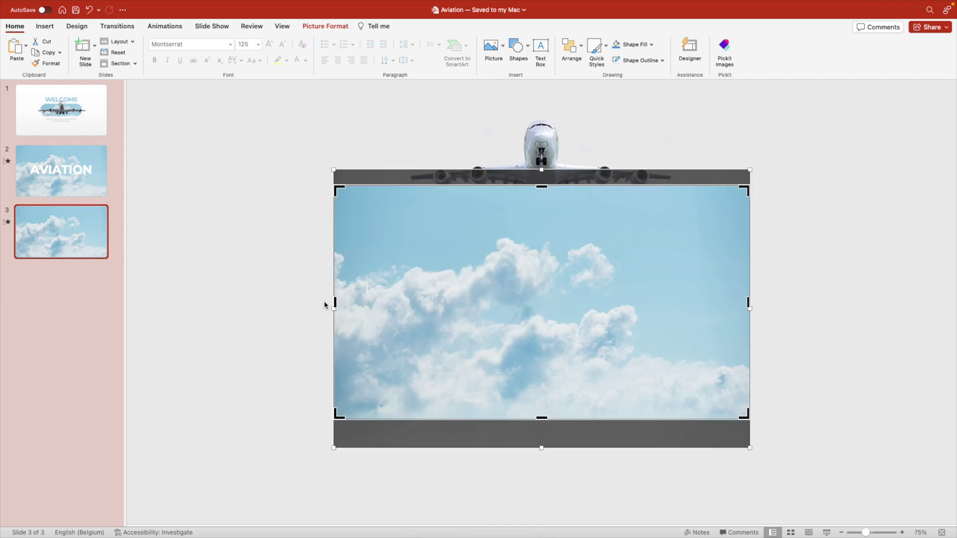
drag(334, 303, 543, 295)
drag(333, 170, 378, 201)
drag(382, 447, 446, 403)
drag(645, 418, 639, 399)
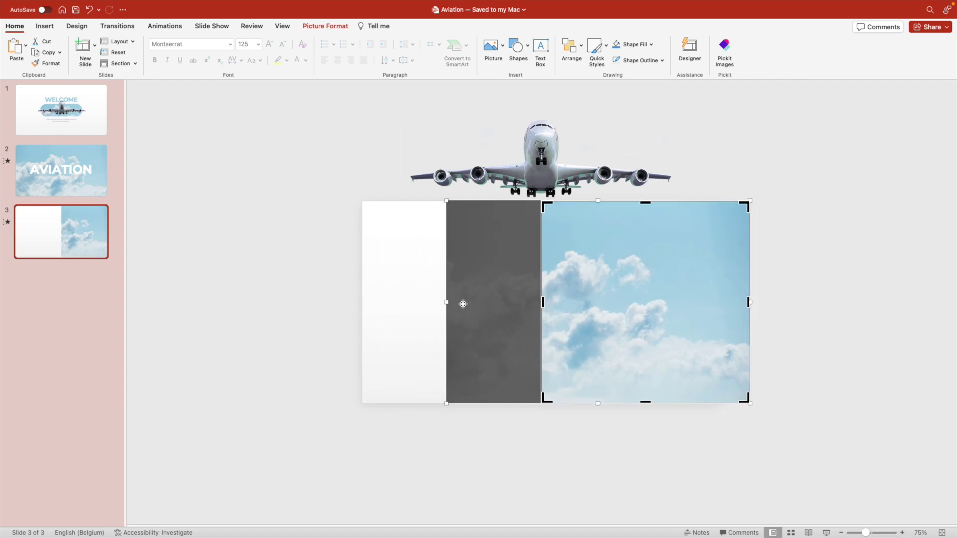
drag(521, 315, 577, 315)
click(823, 160)
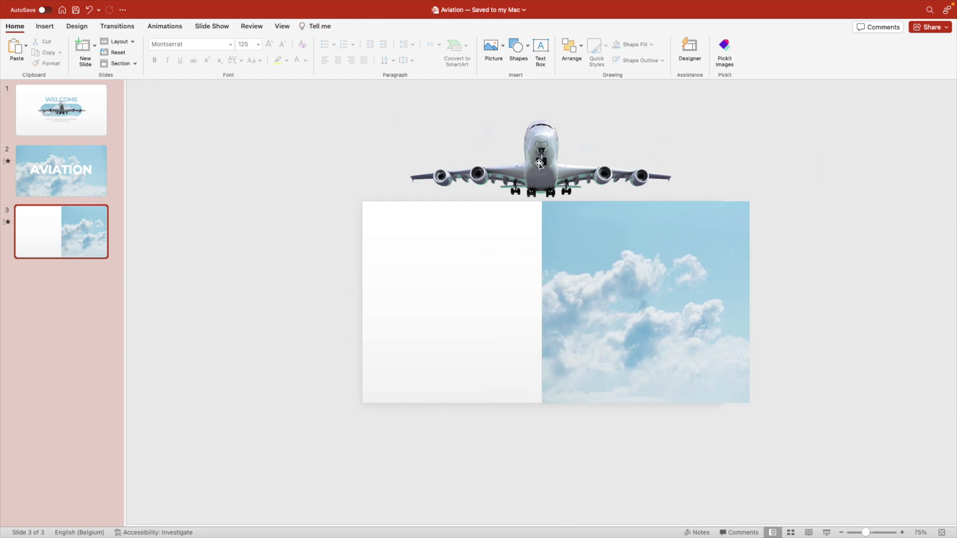
Step: Move the airplane onto the cloud photo and enlarge it over the clouds
drag(539, 164, 639, 317)
drag(786, 270, 805, 267)
drag(730, 299, 687, 325)
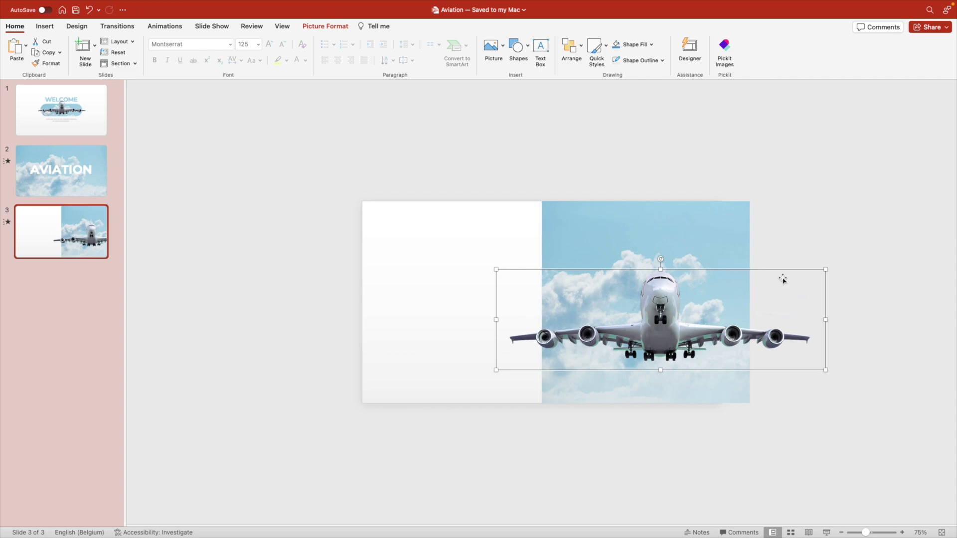
Step: Draw a text box on the white left side reading 'YOUR TITLE'
click(245, 230)
click(540, 47)
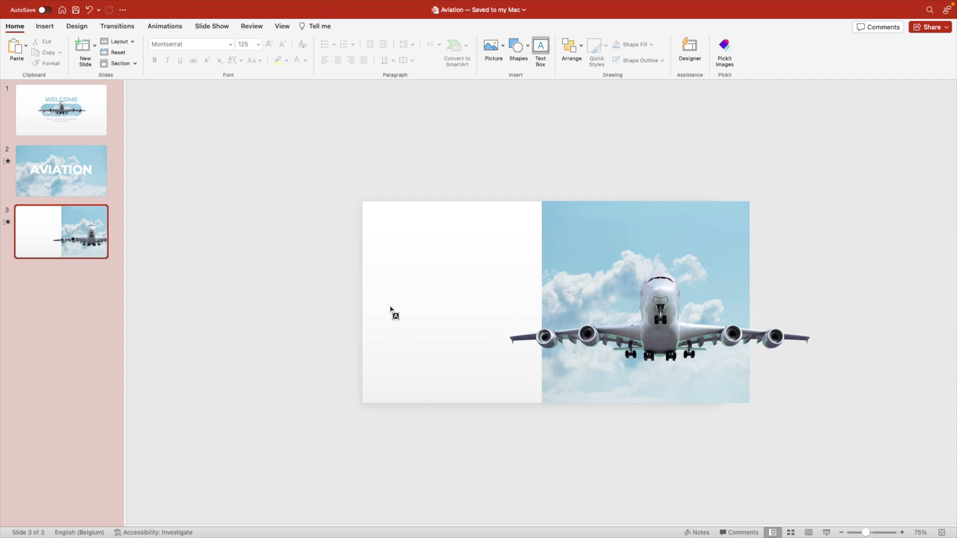
drag(393, 248, 521, 270)
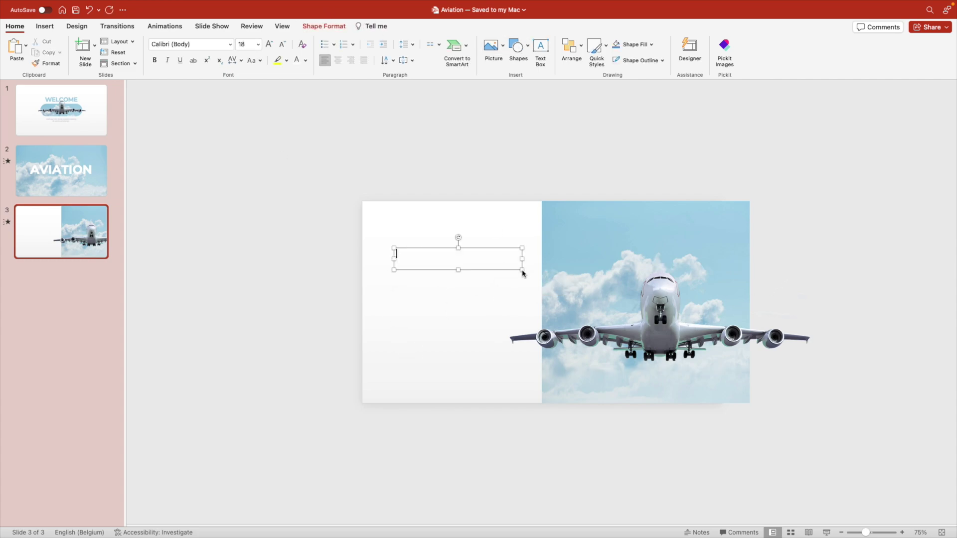
text(Y)
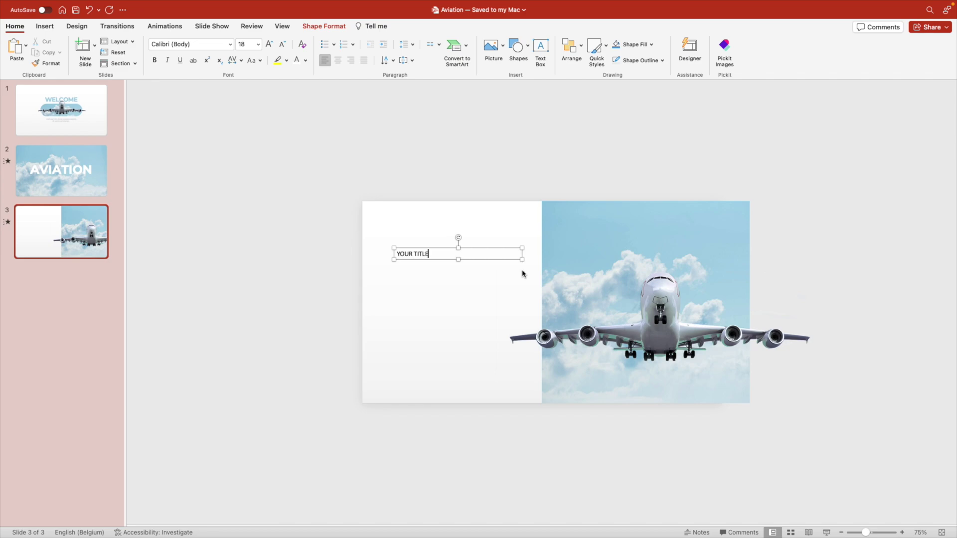
text(OUR TITLE)
Step: Set the title font to Montserrat SemiBold
key(super+a)
click(189, 44)
text(Mon)
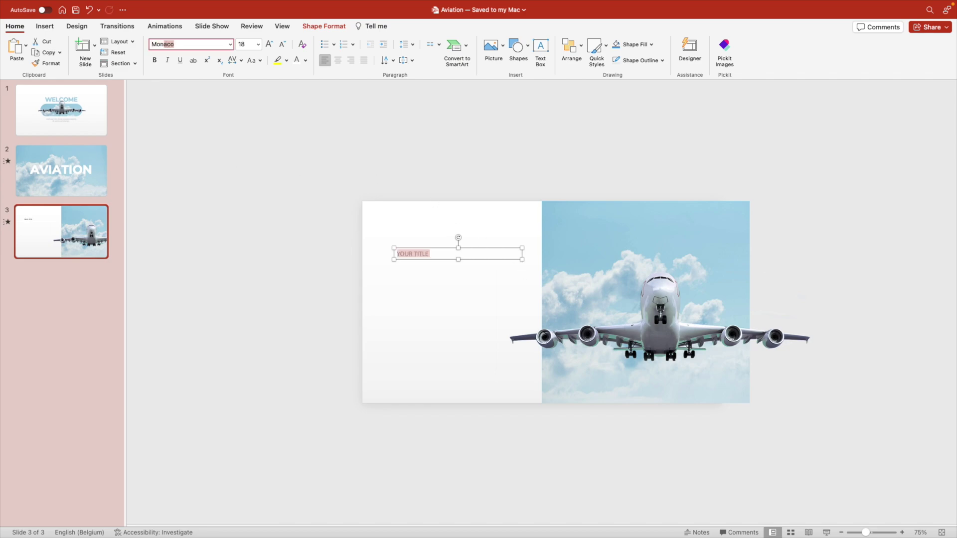
click(230, 43)
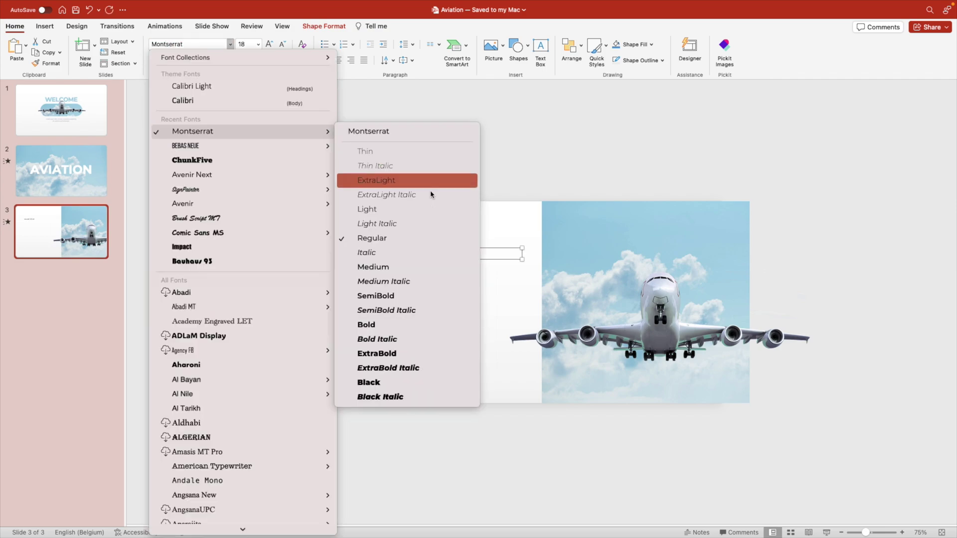
click(379, 292)
Step: Make the title 44 pt dark grey and move it up slightly
click(269, 44)
click(269, 44)
click(269, 44)
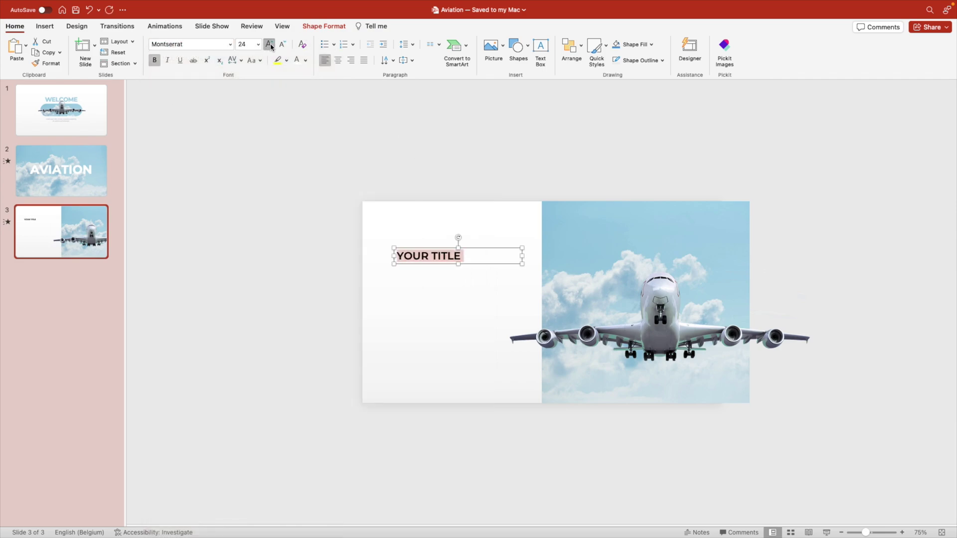
click(269, 44)
click(269, 44)
click(305, 60)
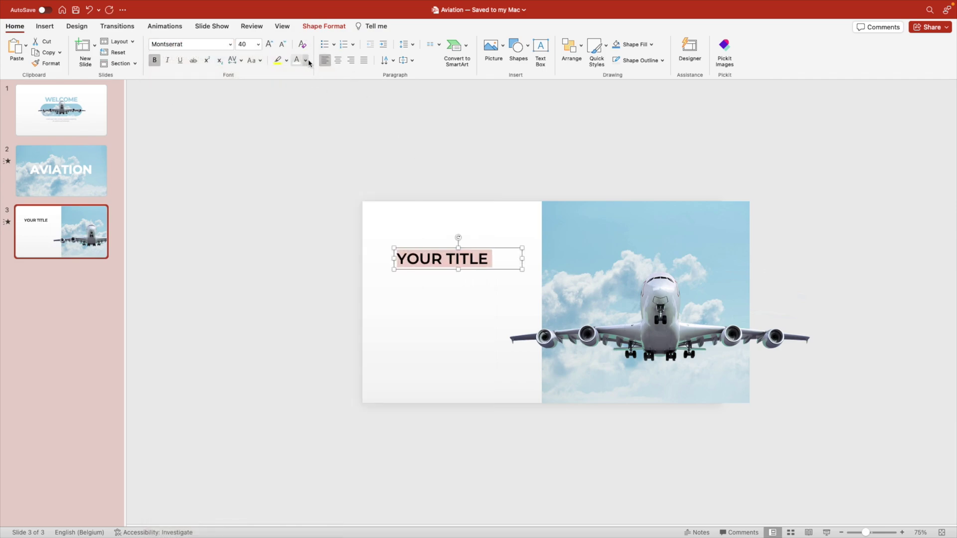
click(325, 124)
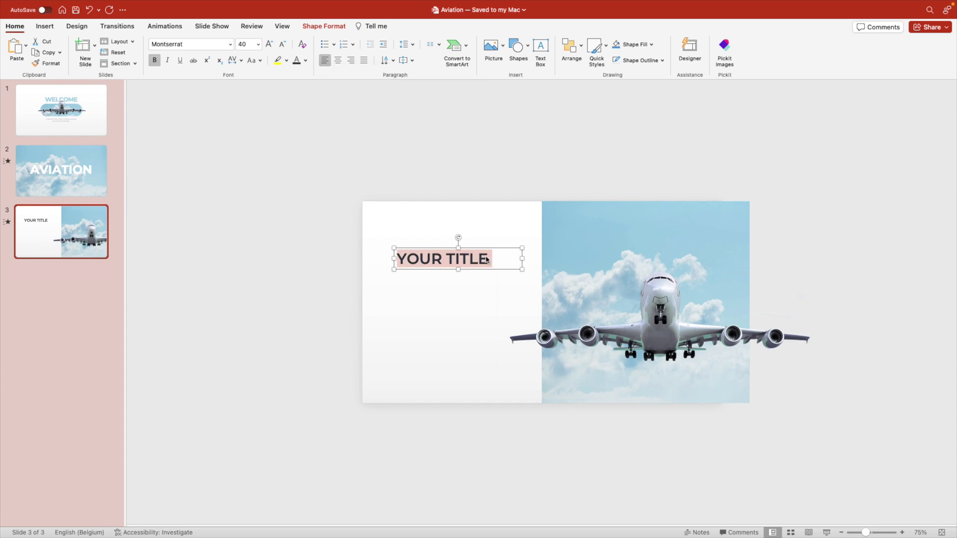
click(476, 249)
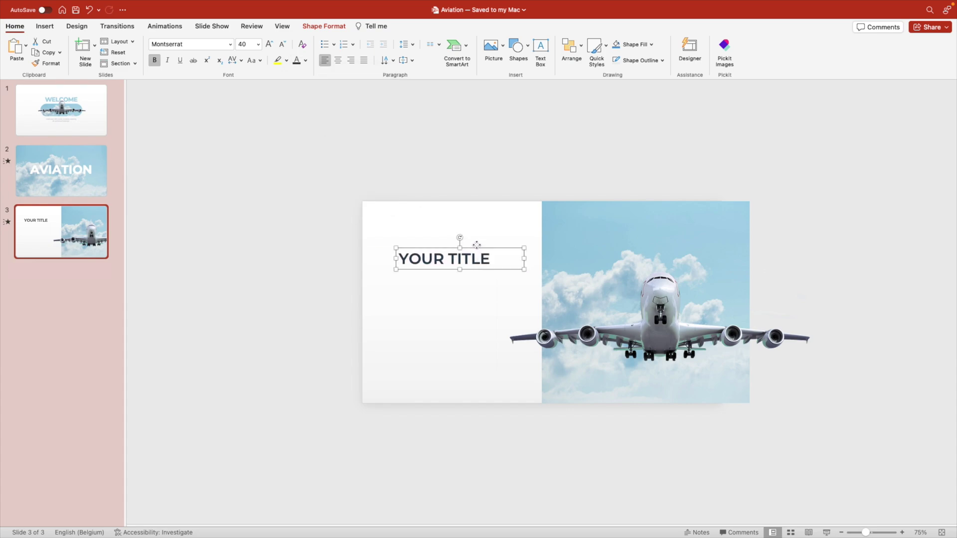
click(269, 44)
drag(487, 251, 476, 280)
Step: Copy the title box below itself and make the copy smaller Montserrat Italic
right_click(480, 275)
click(478, 259)
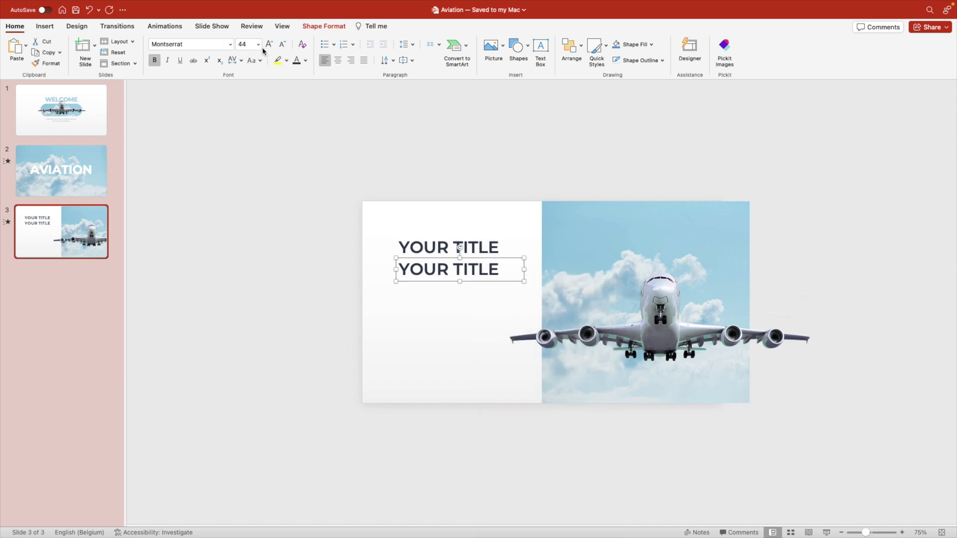
click(282, 45)
click(282, 44)
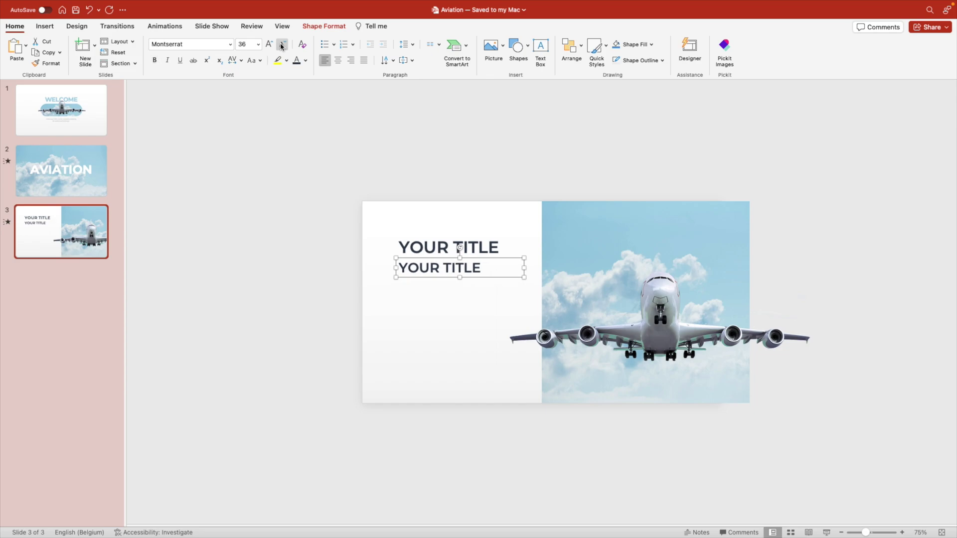
key(super+i)
click(230, 43)
mouse_move(249, 131)
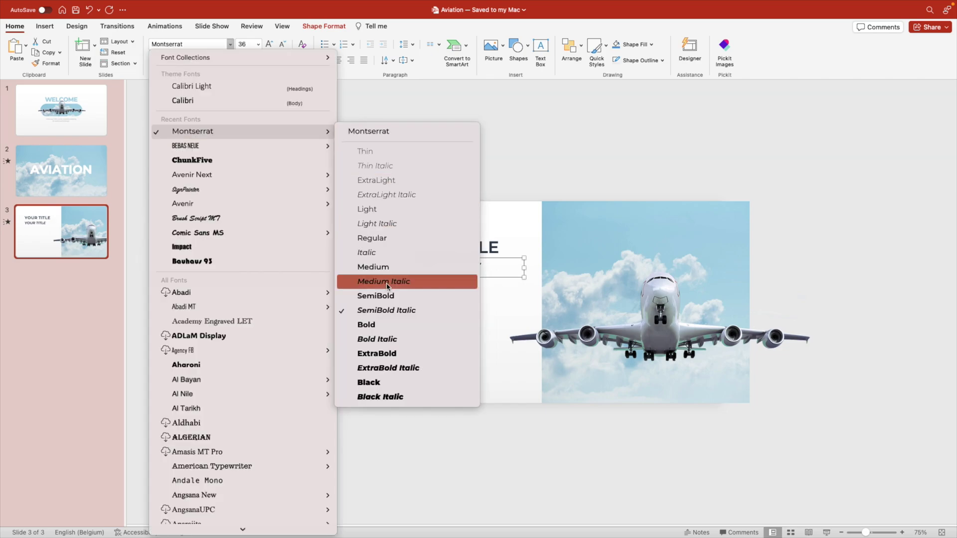
click(378, 259)
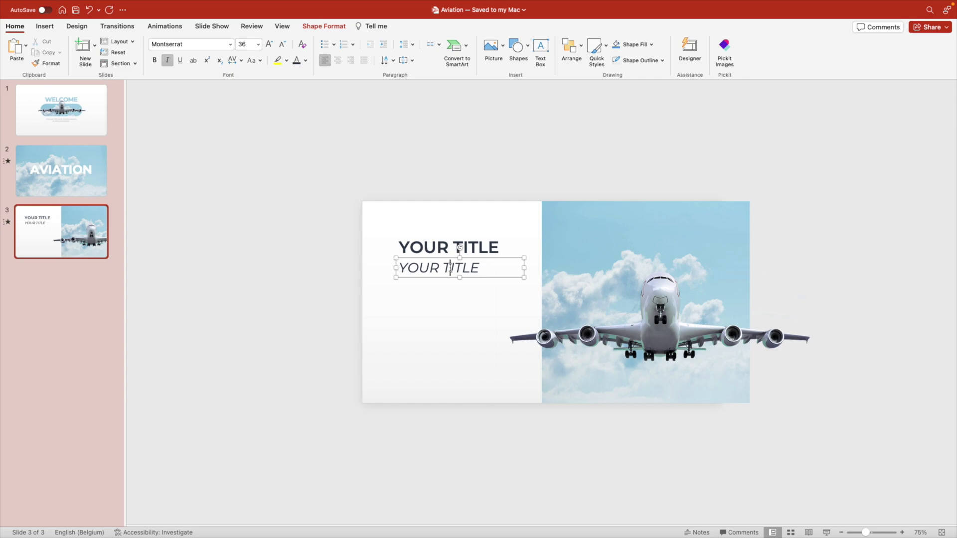
Step: Change the copy's text to 'YOUR SUBTITLE' at size 24
text(YOUR SUH)
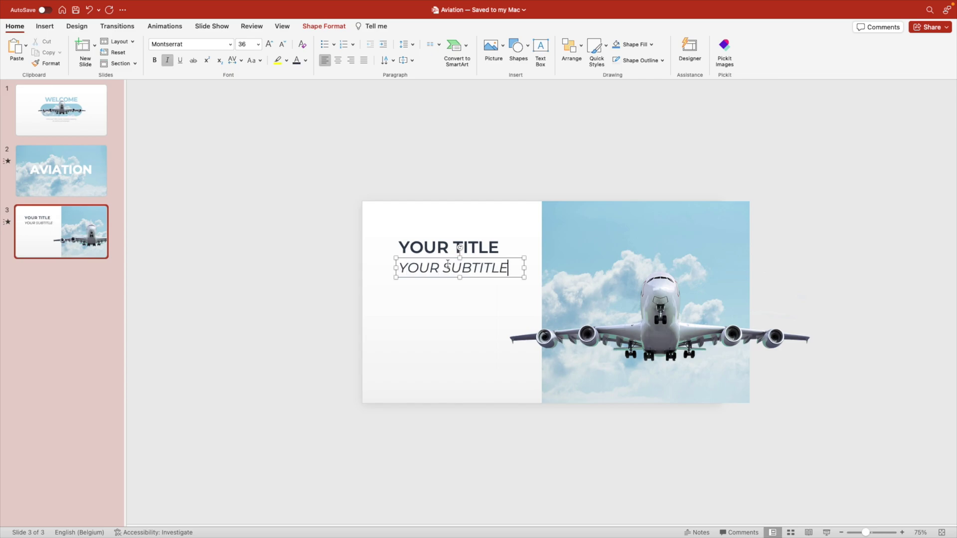
key(super+a)
key(super+shift+comma)
key(super+shift+comma)
key(super+shift+comma)
key(Escape)
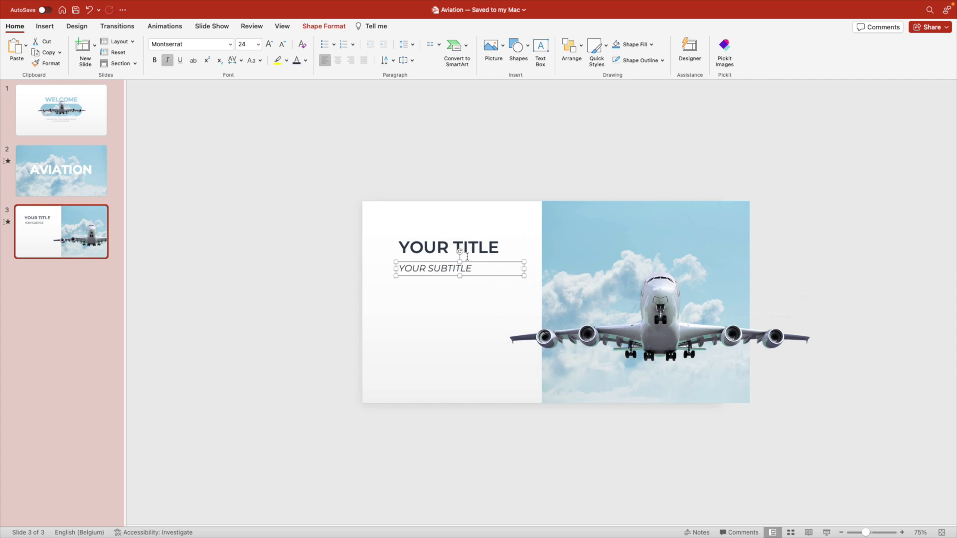
Step: Duplicate the subtitle box just below itself
click(478, 246)
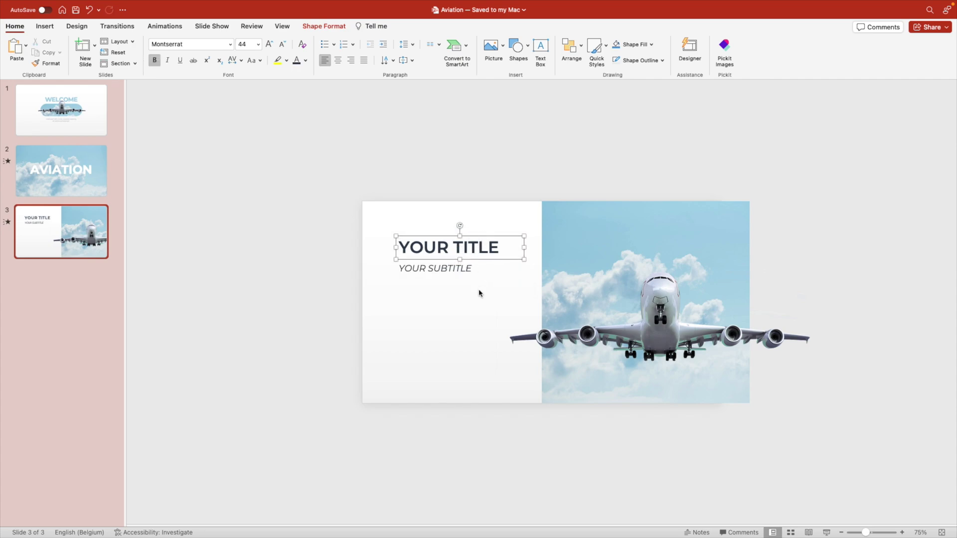
click(461, 322)
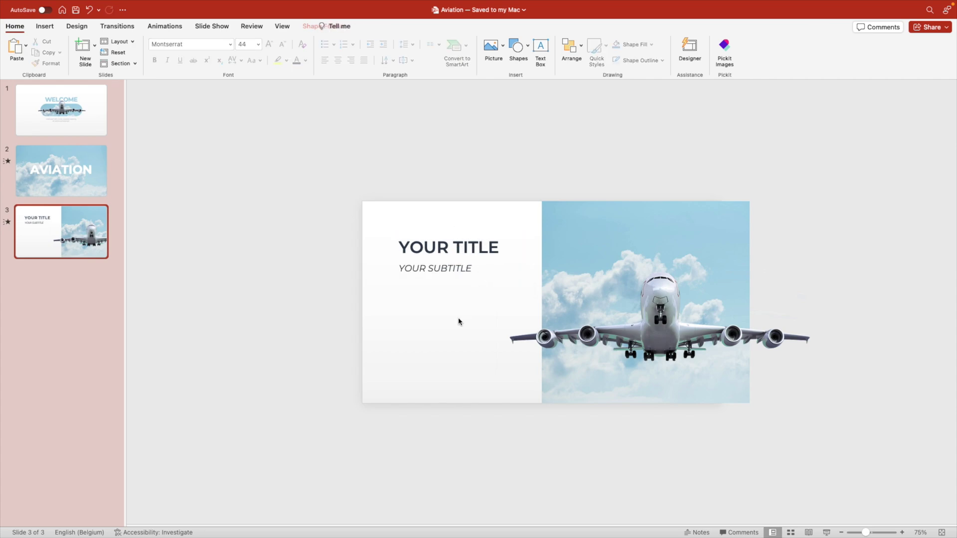
click(443, 273)
drag(448, 277, 451, 298)
Step: Replace the copied subtitle's text with pasted Lorem ipsum at 11 pt
triple_click(447, 286)
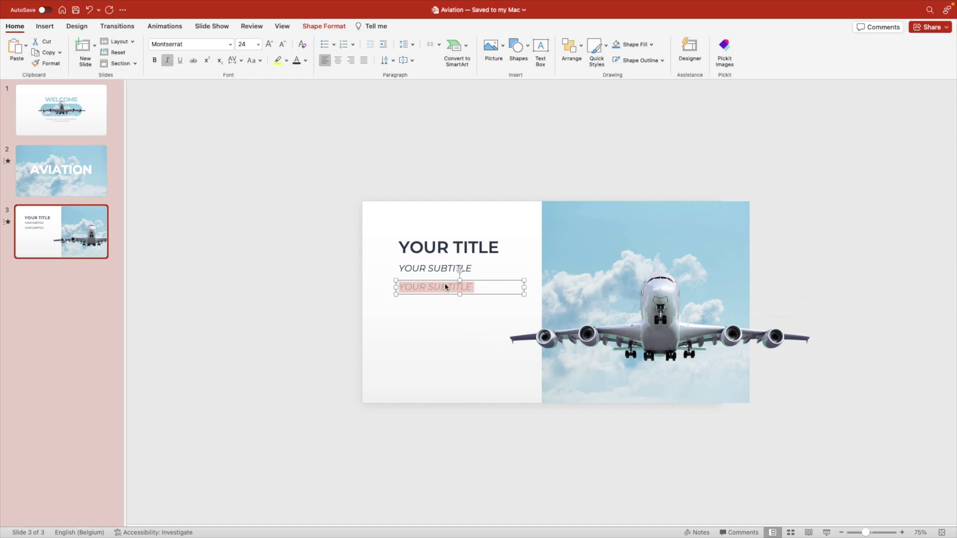
text(Lorem ipsum dolor sit amet, consectetur adipiscing elit, sed do eiusmod tempor incididunt ut labore et dolore magna aliqua. Ut enim ad minim veniam.)
key(super+a)
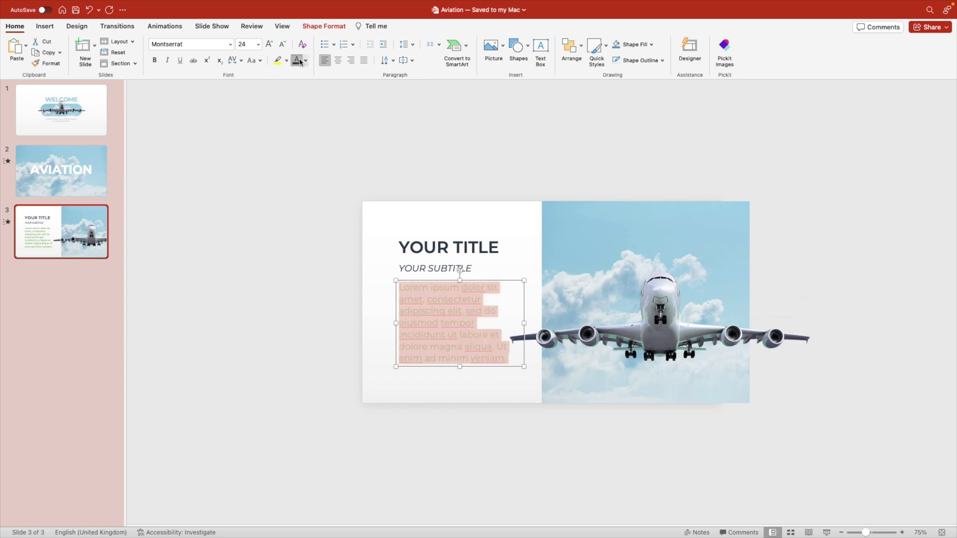
click(283, 45)
click(283, 45)
click(282, 45)
click(283, 45)
click(283, 45)
click(283, 45)
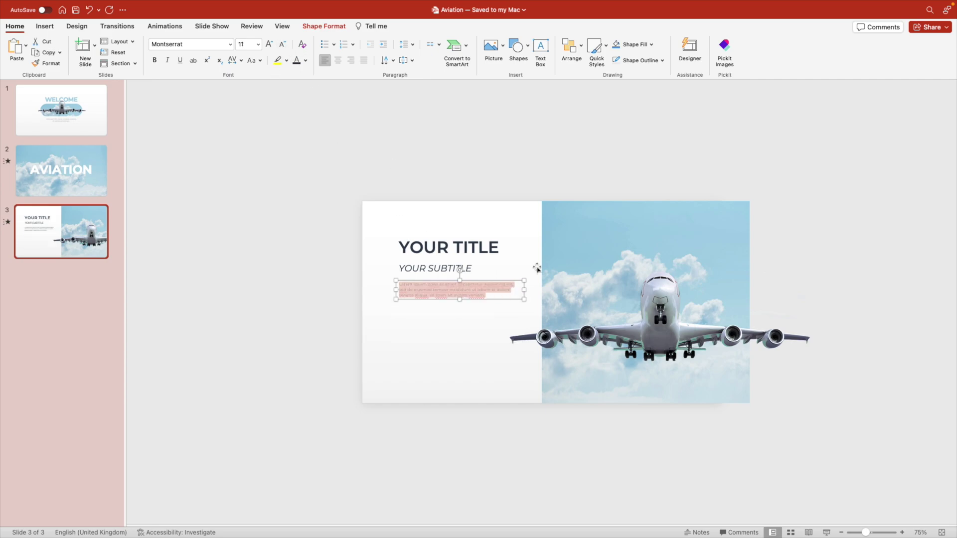
click(483, 283)
Step: Duplicate the Lorem paragraph into three stacked copies and shift them down slightly
drag(482, 282, 482, 344)
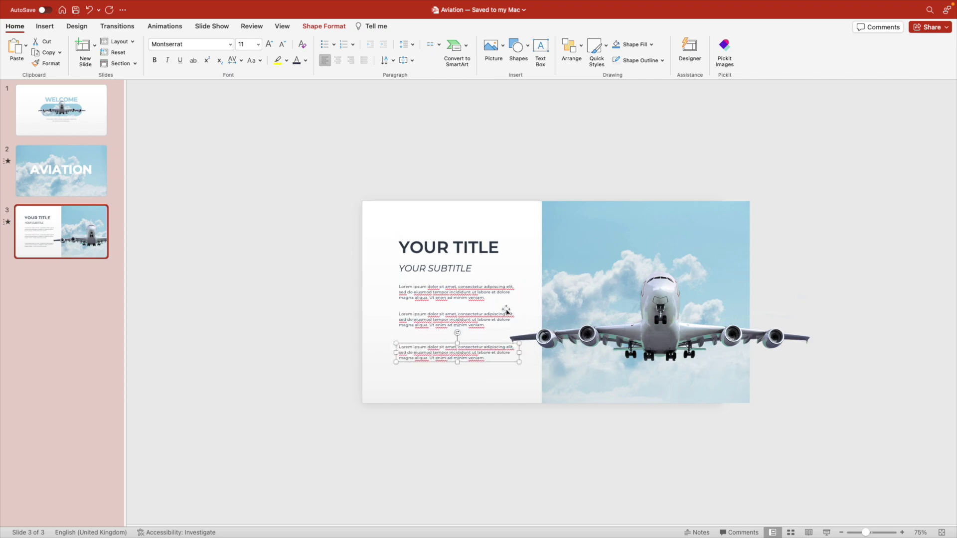
shift+click(479, 316)
shift+click(479, 289)
mouse_move(478, 289)
mouse_down()
mouse_move(486, 281)
mouse_move(478, 295)
mouse_up()
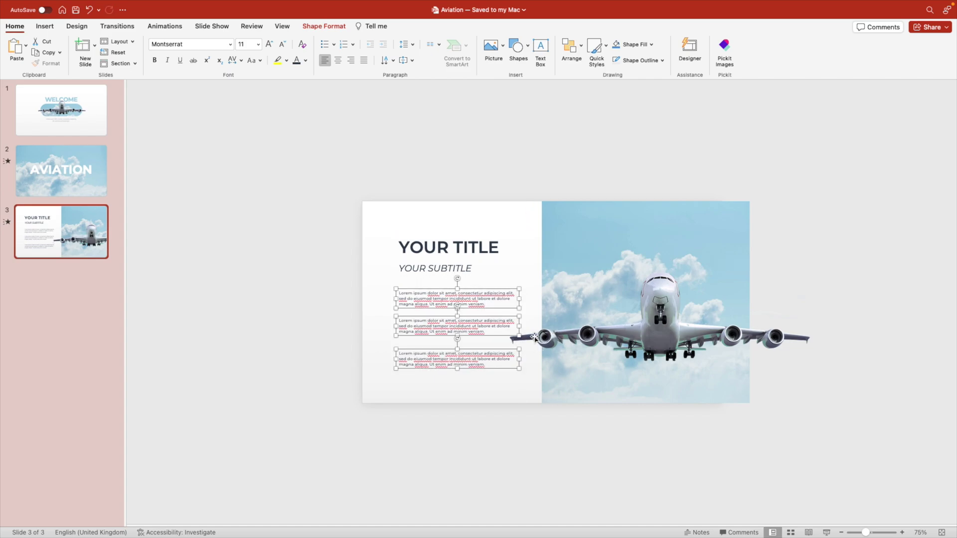
Step: Reposition the title, subtitle and three paragraphs together, and nudge the airplane up
click(523, 179)
click(439, 268)
shift+click(450, 234)
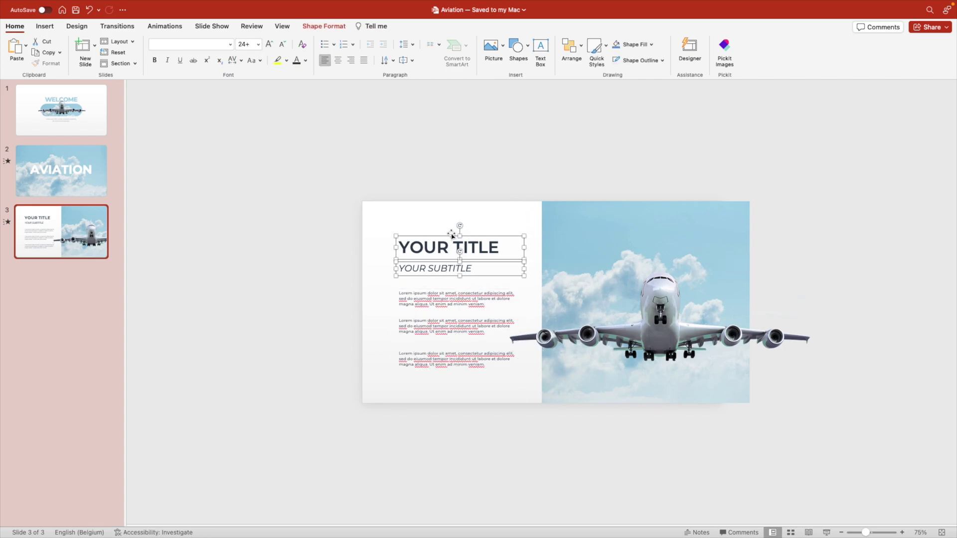
drag(450, 235, 450, 248)
shift+click(448, 299)
shift+click(443, 359)
shift+click(442, 329)
drag(442, 335, 445, 328)
drag(677, 335, 677, 327)
Step: Draw a small dark-filled circle with no outline beside the first paragraph
click(518, 48)
click(593, 101)
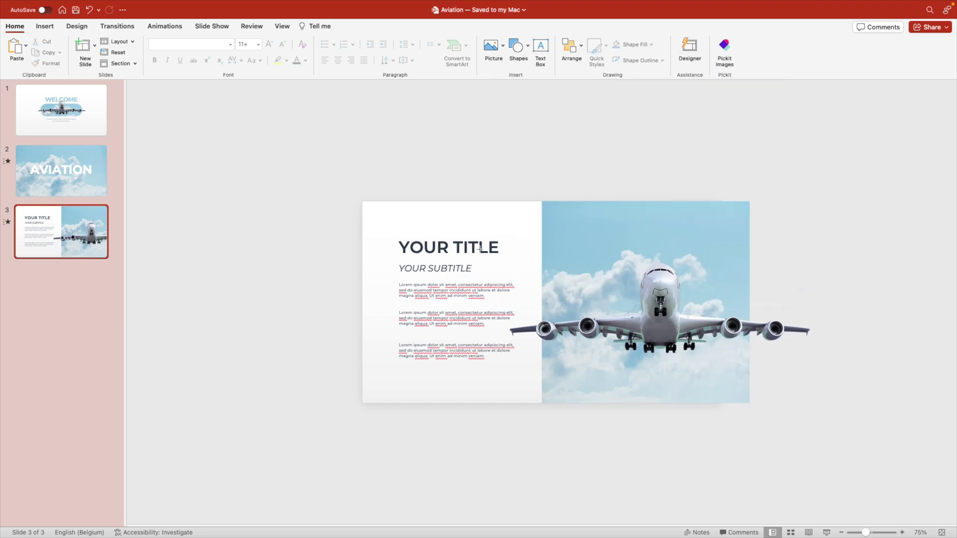
drag(383, 287, 388, 292)
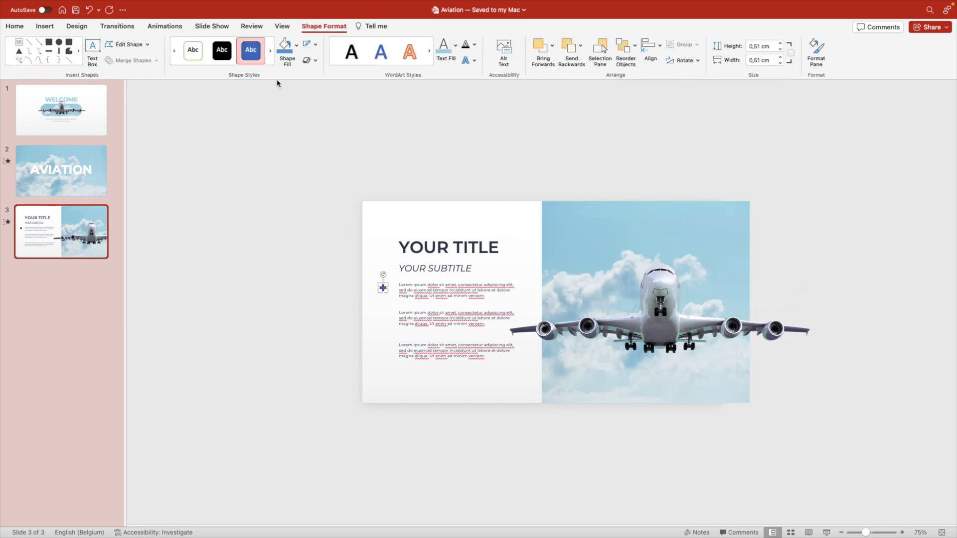
click(297, 50)
click(312, 93)
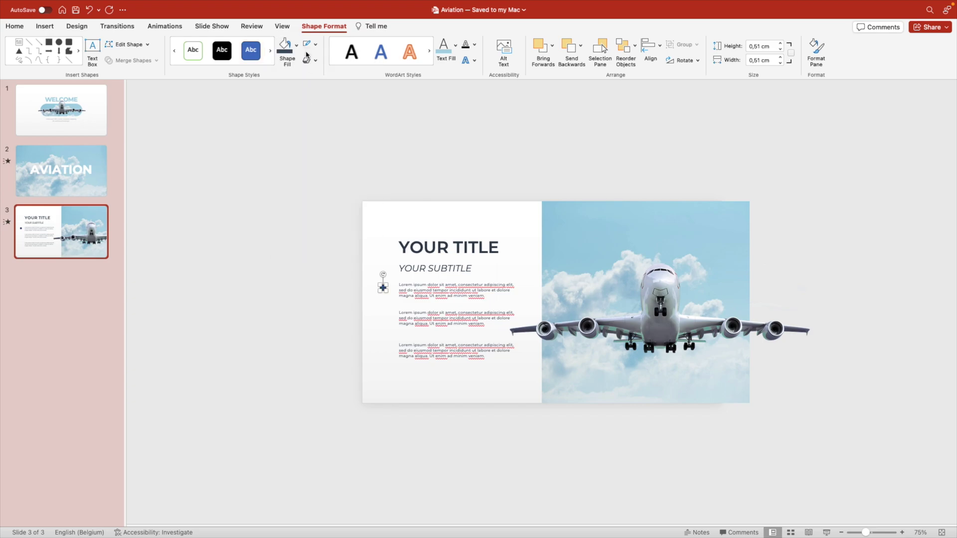
click(315, 44)
click(327, 62)
Step: Copy the bullet dot beside the second paragraph and another beside the third
scroll(383, 288, up, 5)
drag(278, 282, 288, 327)
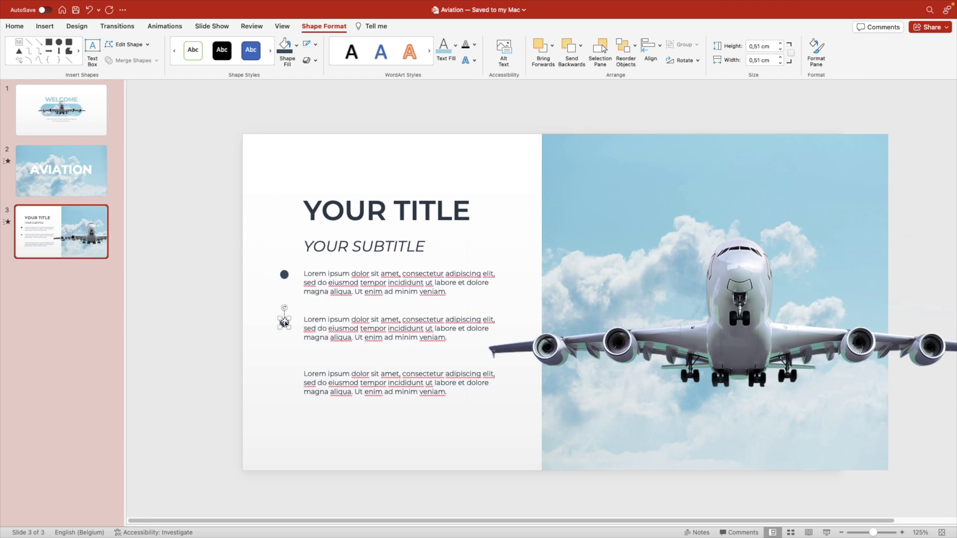
drag(284, 323, 290, 370)
right_click(248, 337)
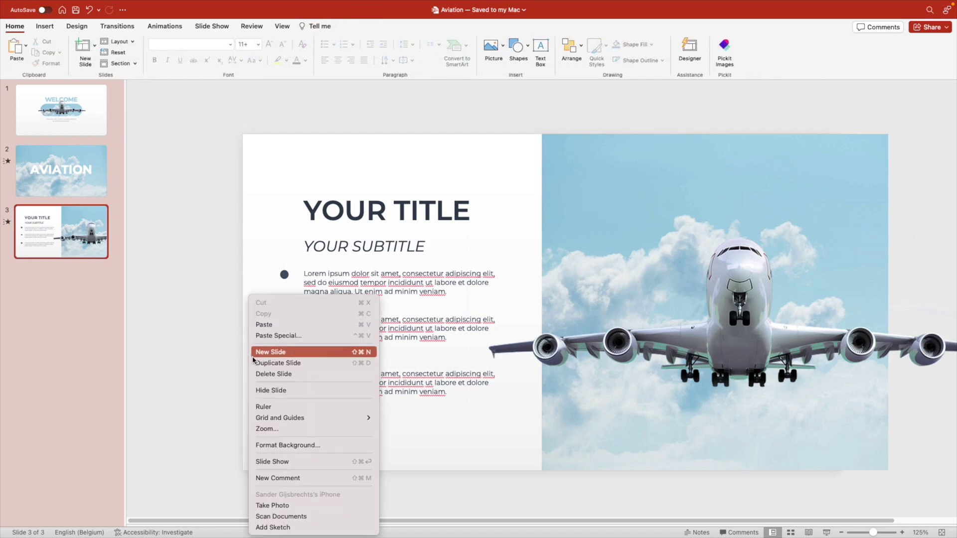
click(229, 337)
scroll(272, 360, down, 3)
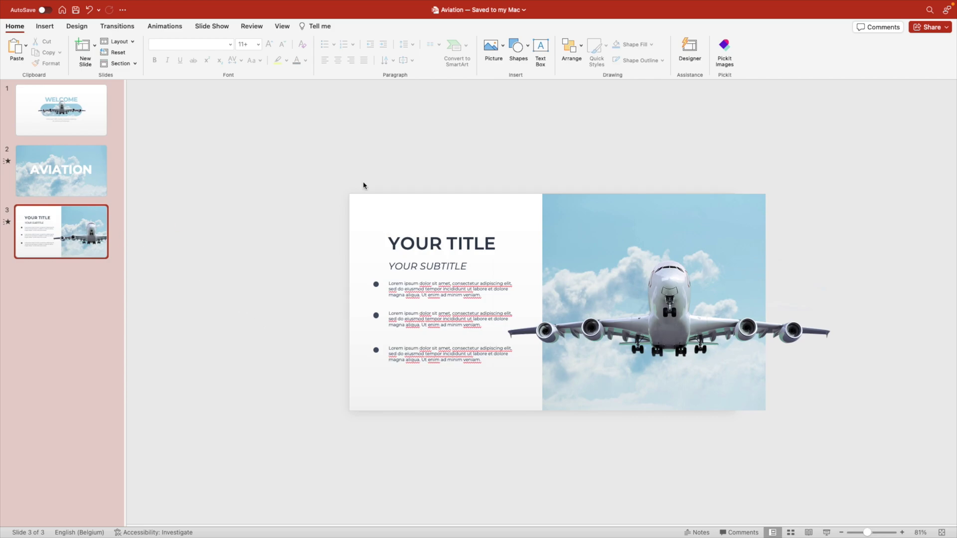
Step: Apply a 02,00-second Morph transition to slide 3 after adjusting slide 2's sky picture
click(122, 26)
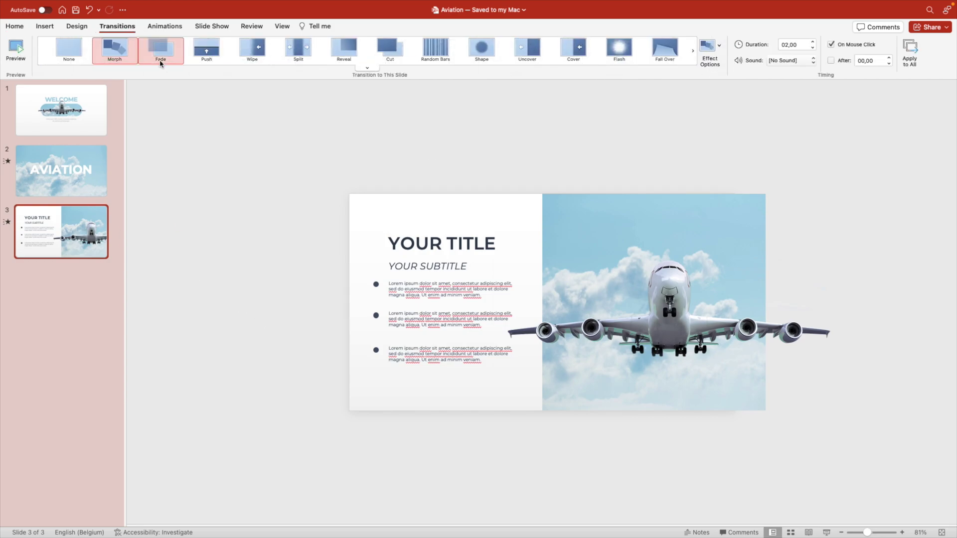
click(125, 54)
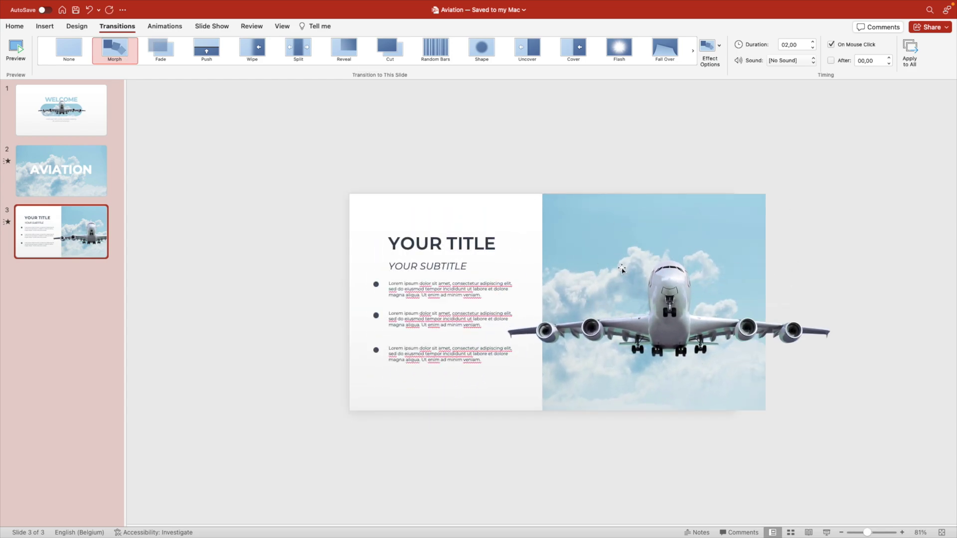
click(51, 175)
click(27, 212)
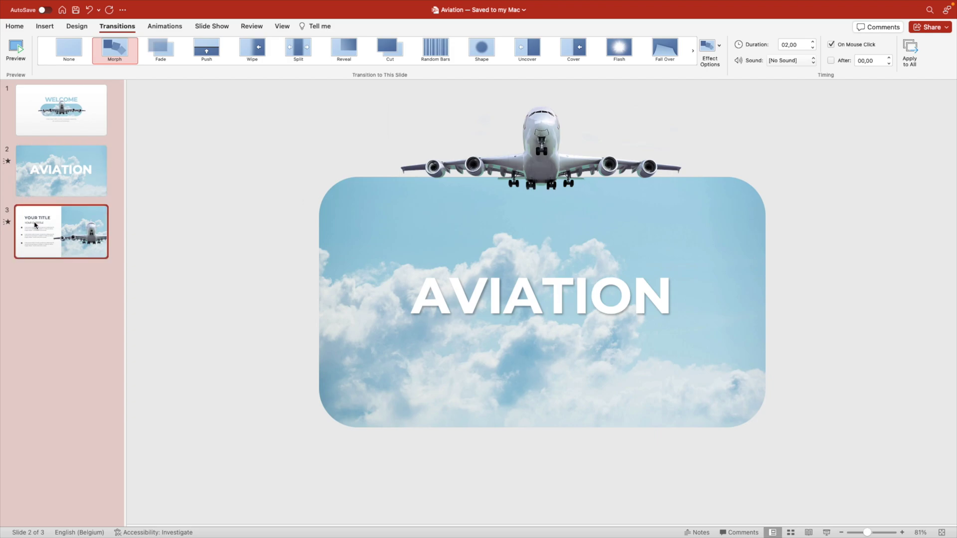
click(65, 178)
click(387, 214)
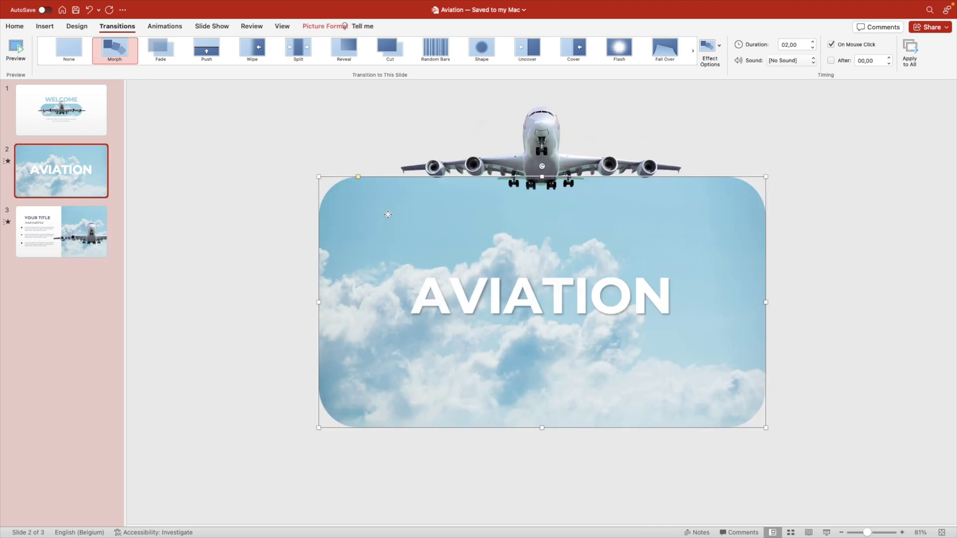
drag(358, 178, 334, 180)
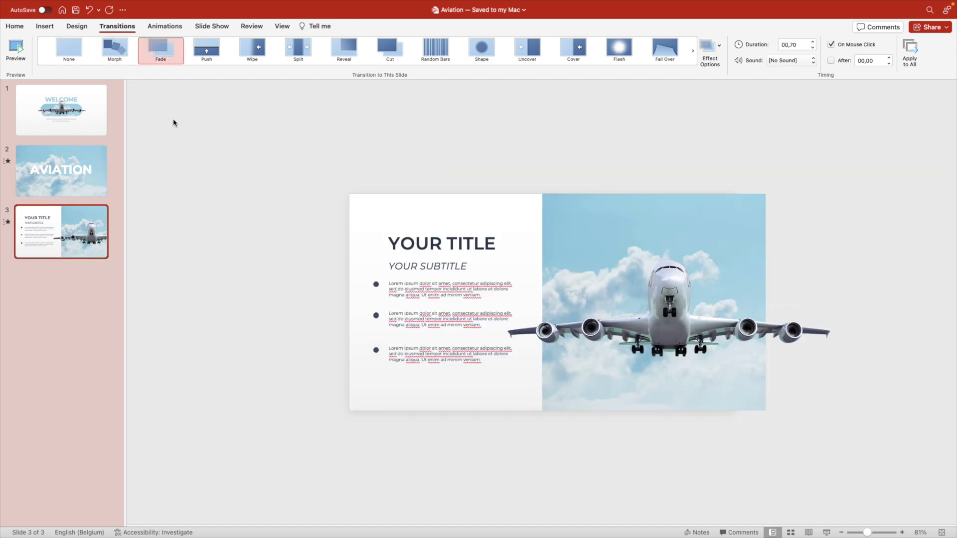
click(122, 50)
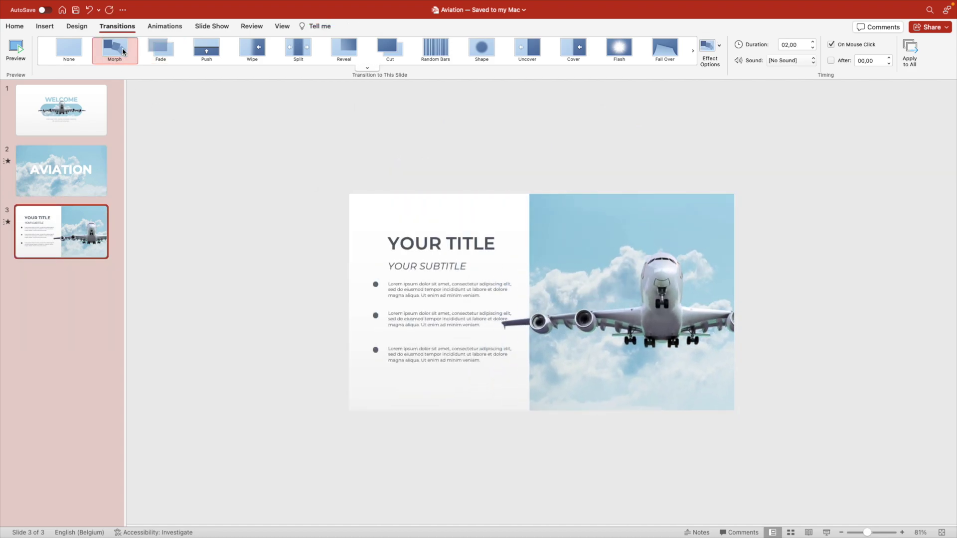
Step: Duplicate slide 3 as slide 4 and push the sky photo right off the slide
right_click(73, 234)
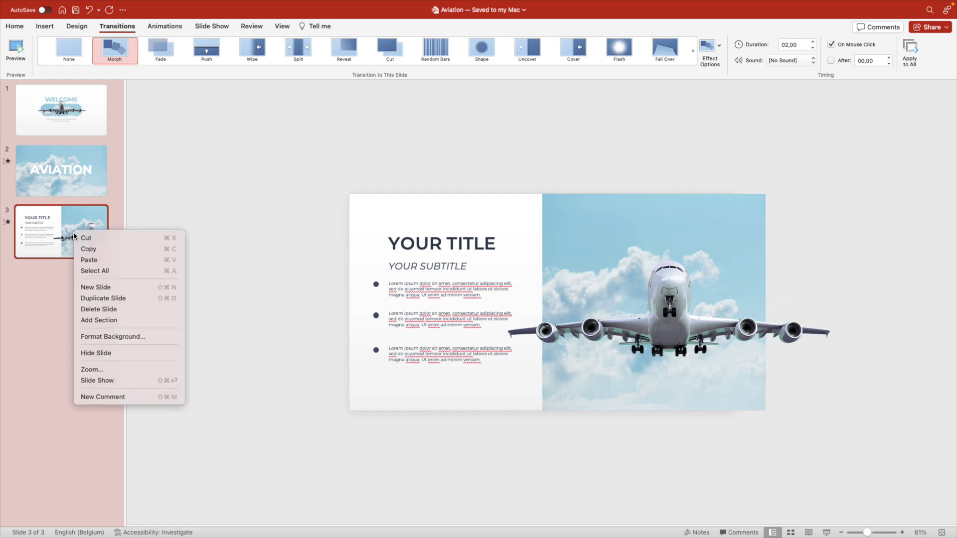
click(100, 298)
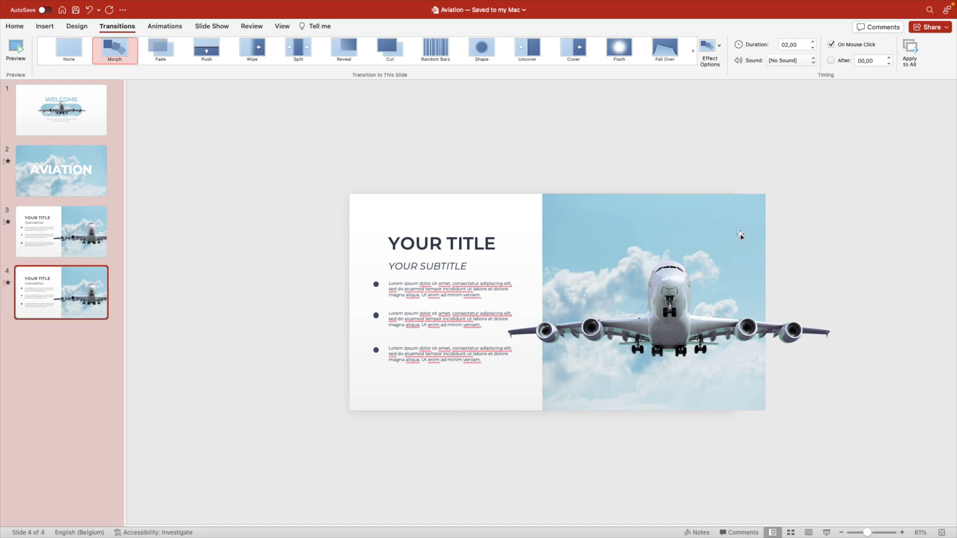
drag(613, 238, 796, 244)
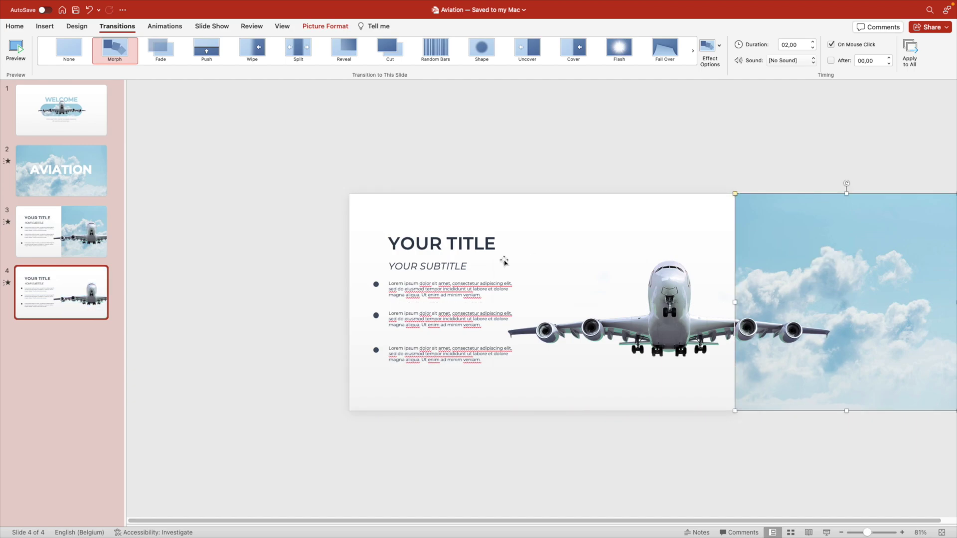
Step: Delete the YOUR TITLE heading, the three bullet dots and the second and third paragraphs
click(464, 249)
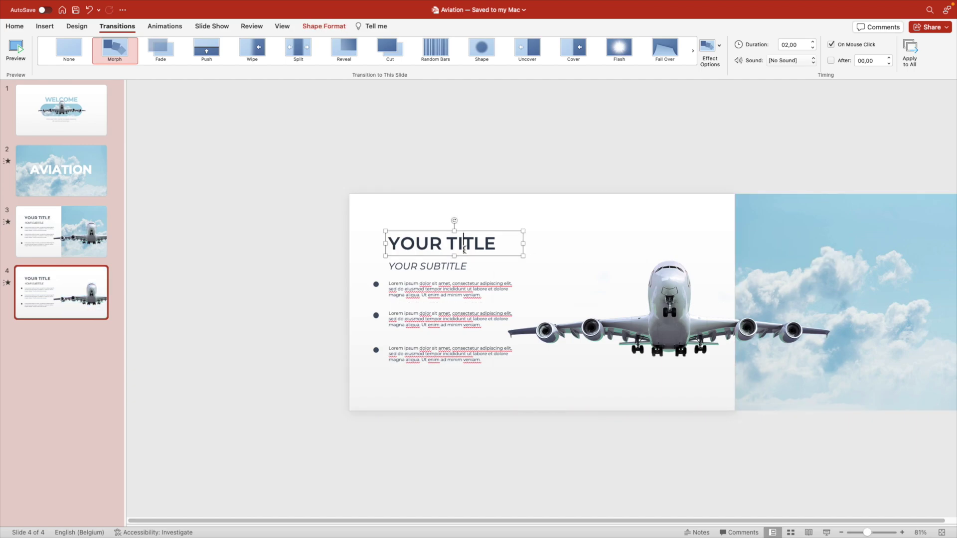
shift+click(375, 284)
shift+click(376, 315)
shift+click(376, 350)
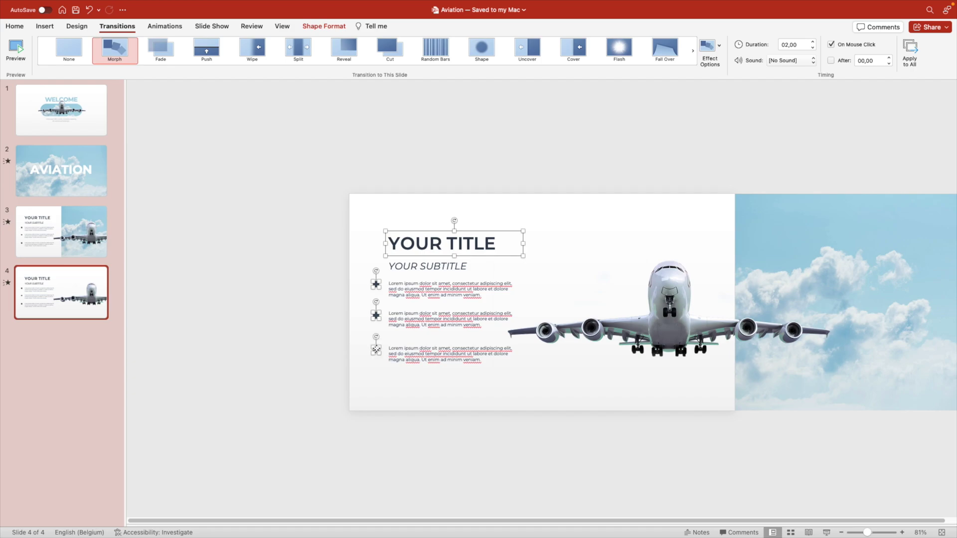
key(Delete)
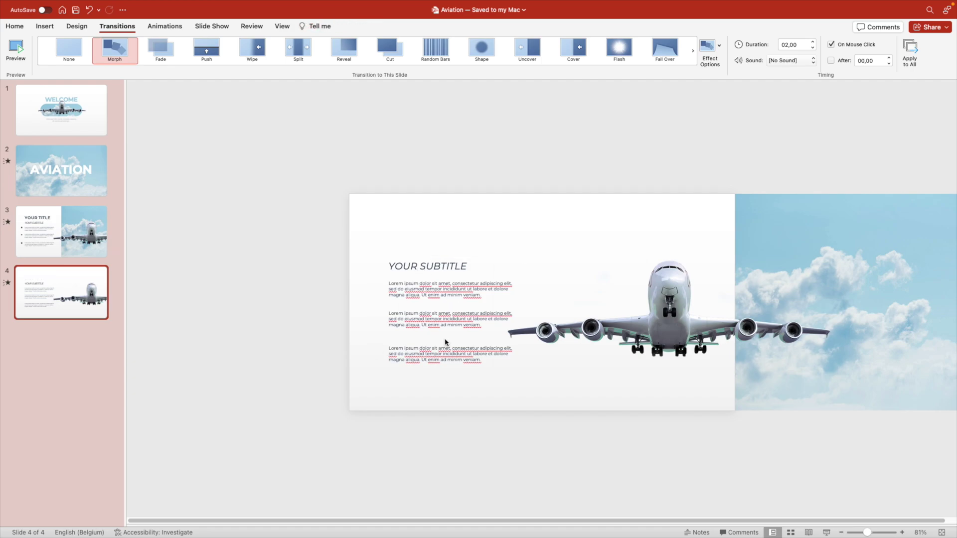
click(446, 349)
shift+click(449, 319)
key(Delete)
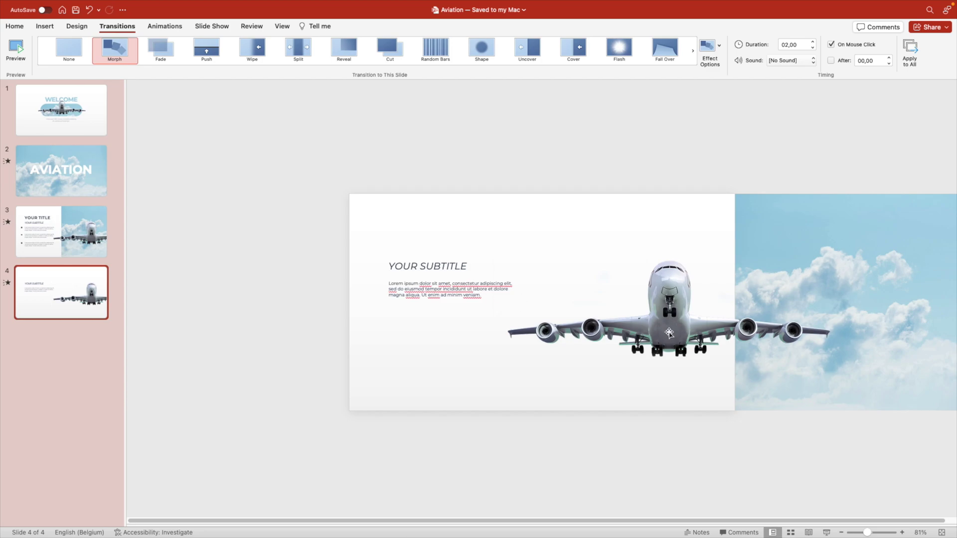
Step: Move the airplane onto the sky photo and the subtitle and paragraph off the left edge
drag(672, 334, 829, 333)
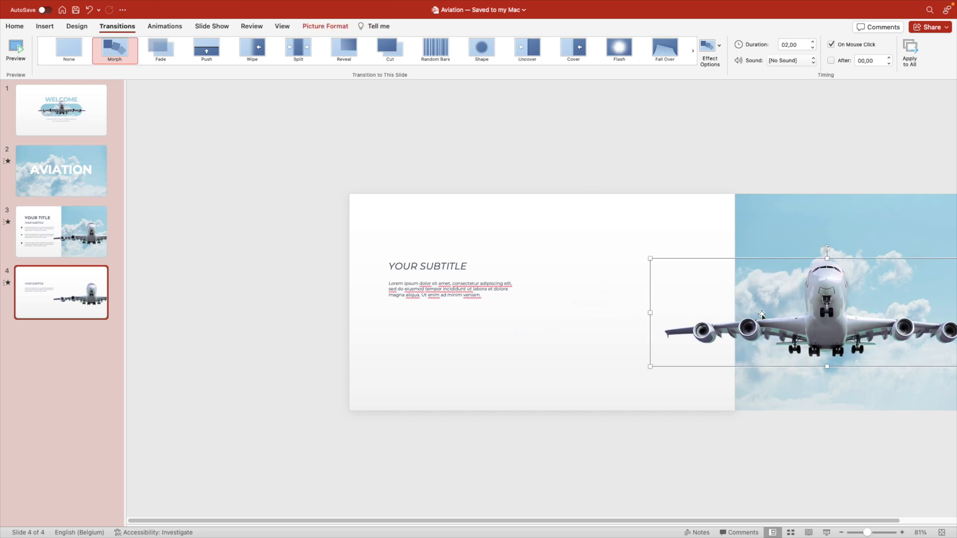
click(447, 266)
shift+click(454, 291)
drag(474, 273, 297, 271)
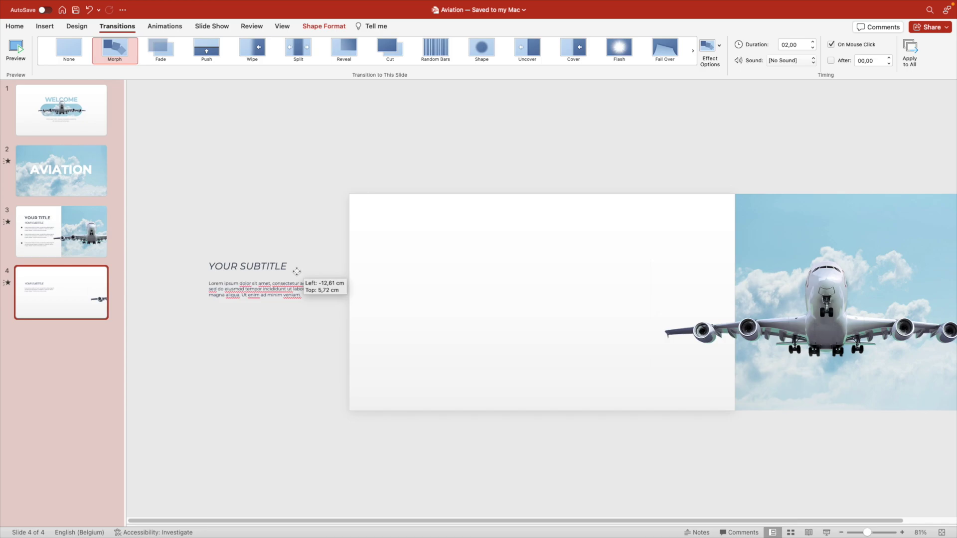
click(414, 173)
Step: Insert an oval circle sized 6,23 cm on slide 4 with no outline
click(44, 26)
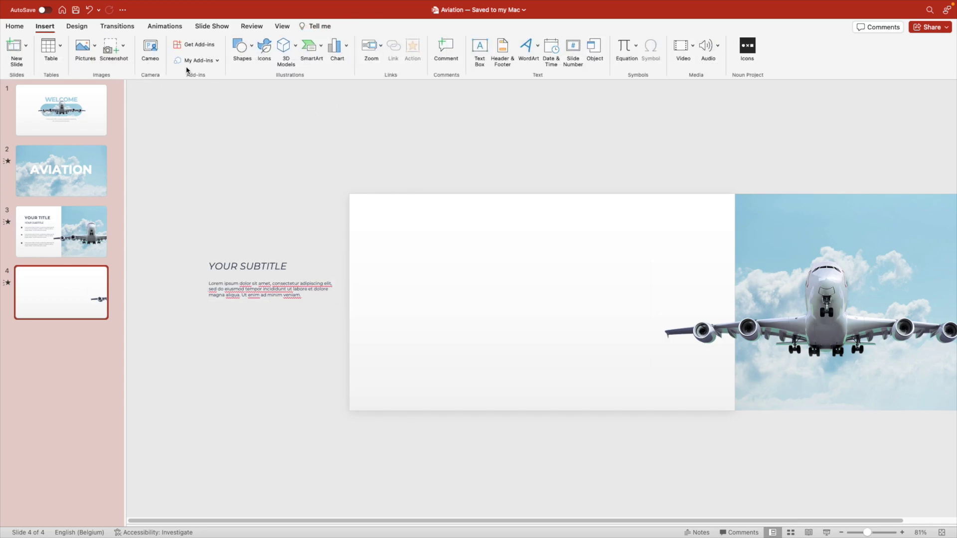
click(242, 58)
click(320, 81)
mouse_move(433, 274)
mouse_down()
mouse_move(534, 356)
mouse_move(506, 343)
mouse_move(520, 362)
mouse_up()
mouse_move(490, 340)
mouse_down()
mouse_move(457, 309)
mouse_move(455, 321)
mouse_up()
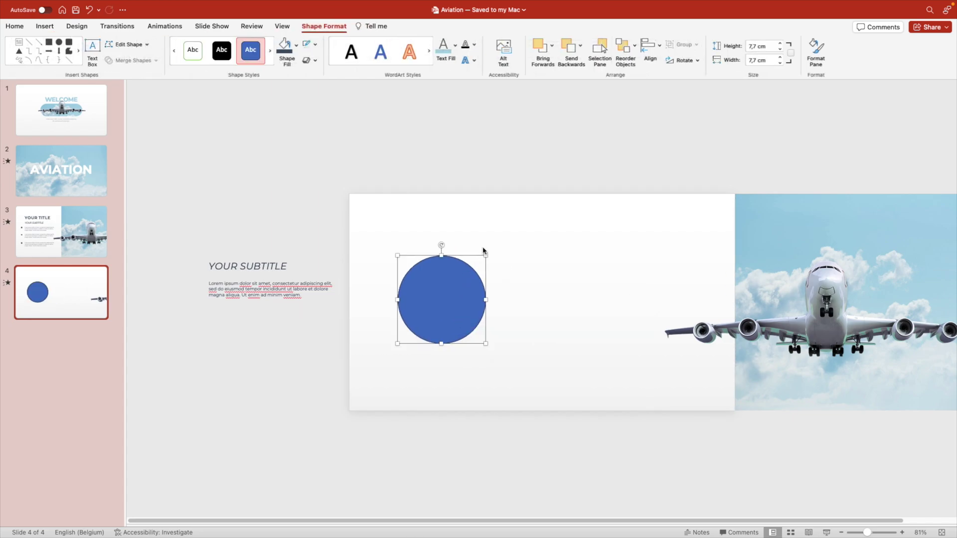
drag(485, 255, 473, 269)
drag(449, 312, 649, 317)
click(315, 43)
click(319, 61)
Step: Move the airplane picture left, then undo the move
right_click(617, 226)
click(877, 219)
click(812, 238)
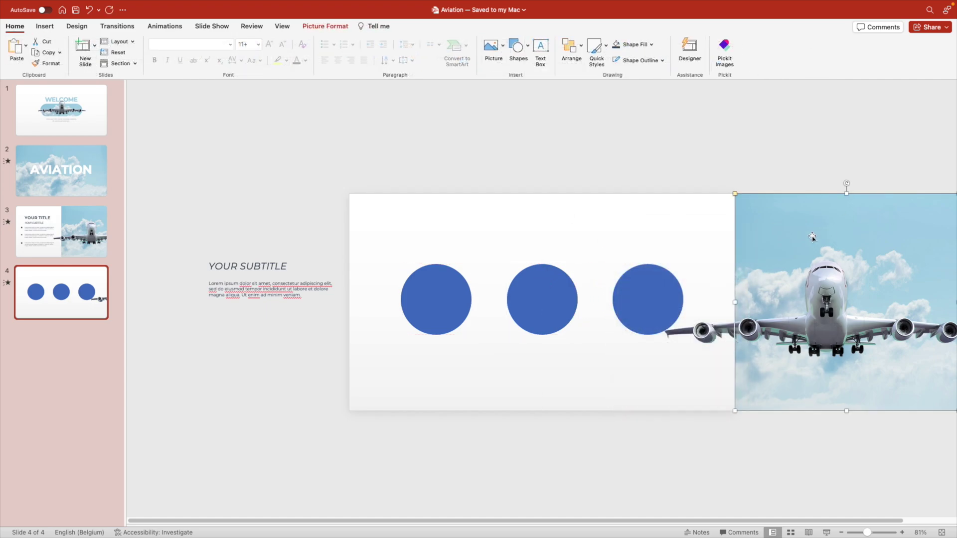
drag(811, 237, 750, 238)
key(super+z)
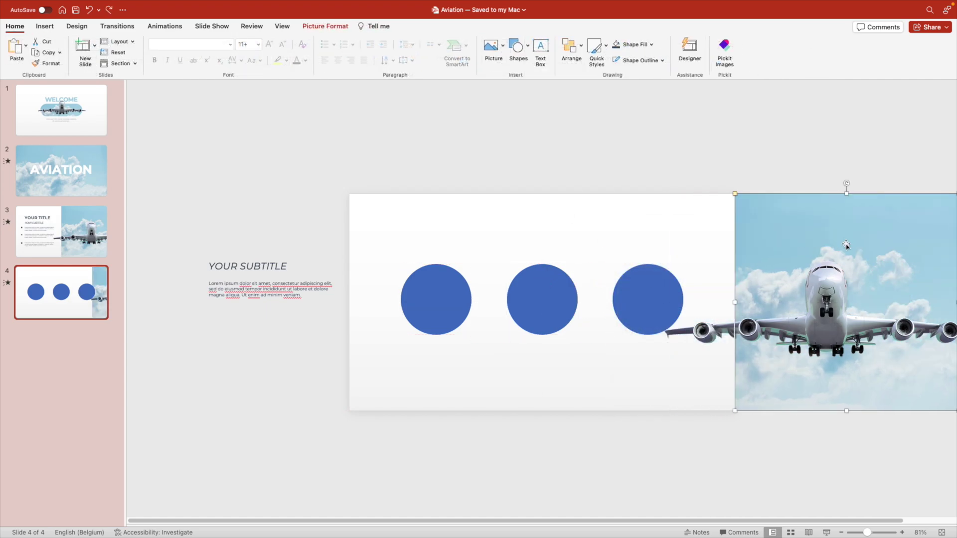
Step: Fill the left circle with the copied cloud picture, tiled as a texture
click(512, 213)
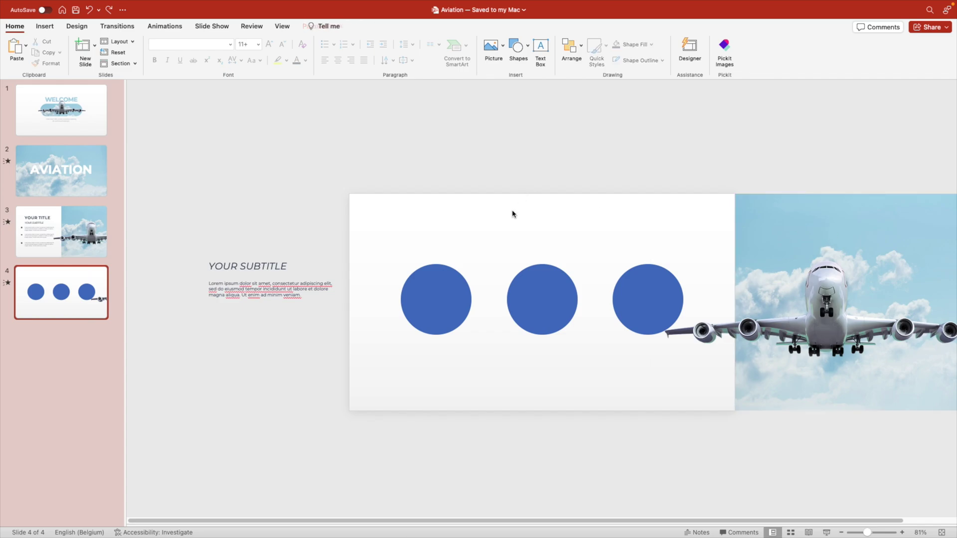
right_click(437, 307)
click(662, 421)
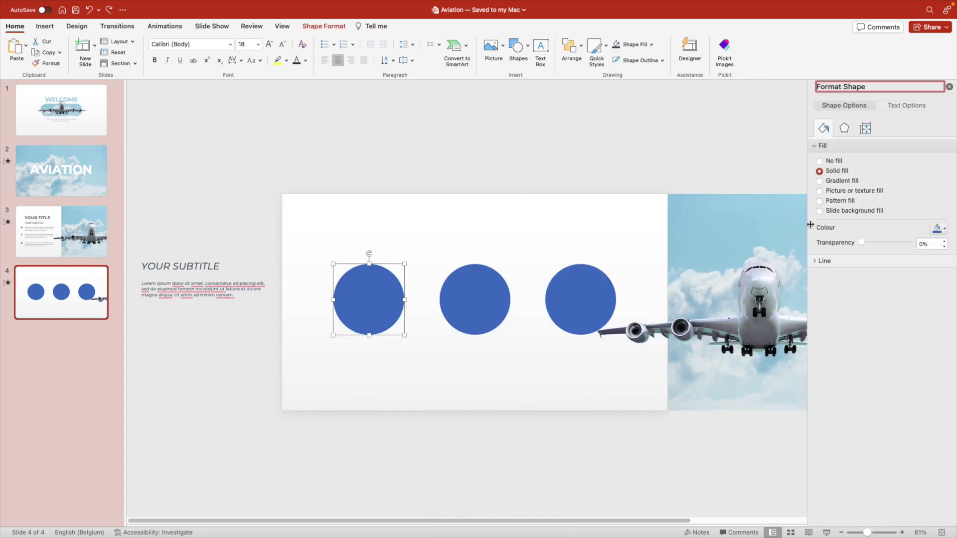
click(842, 192)
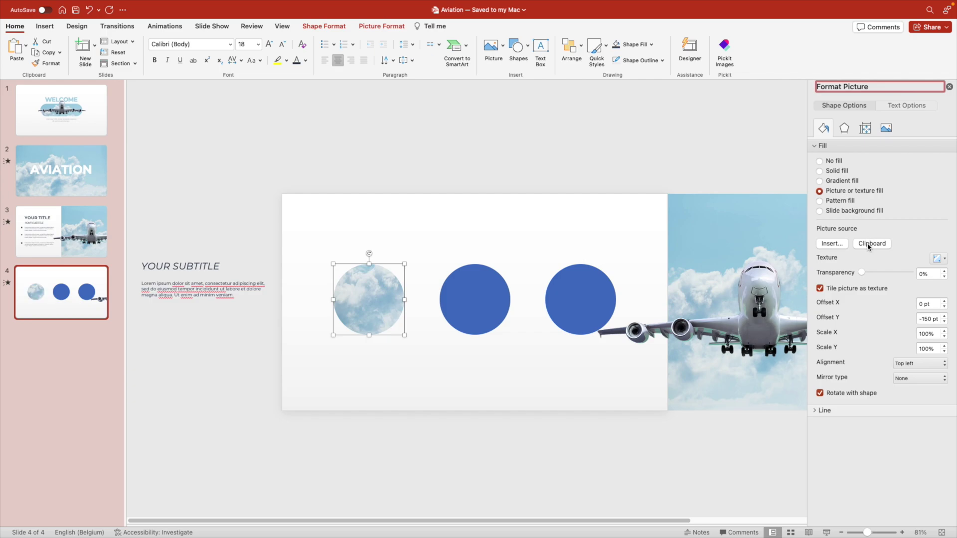
click(868, 244)
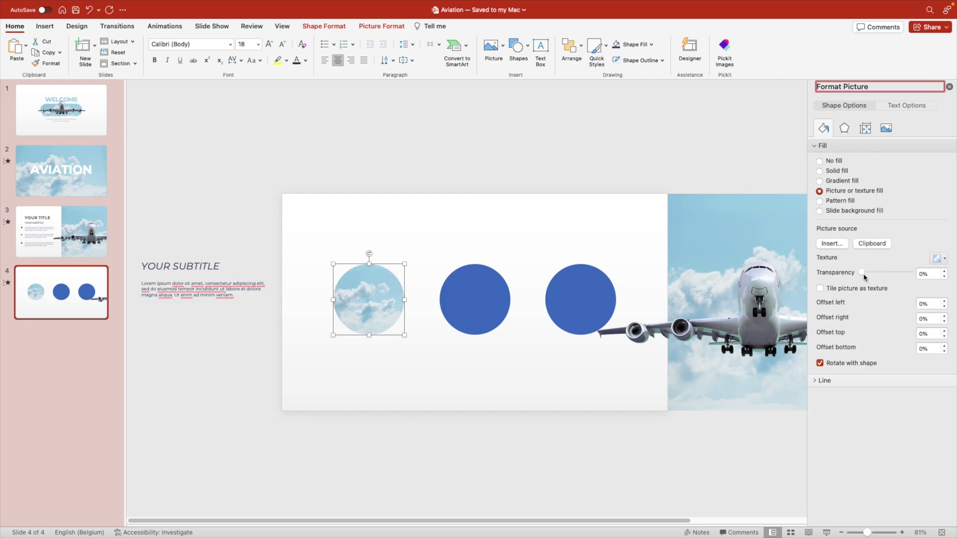
click(819, 289)
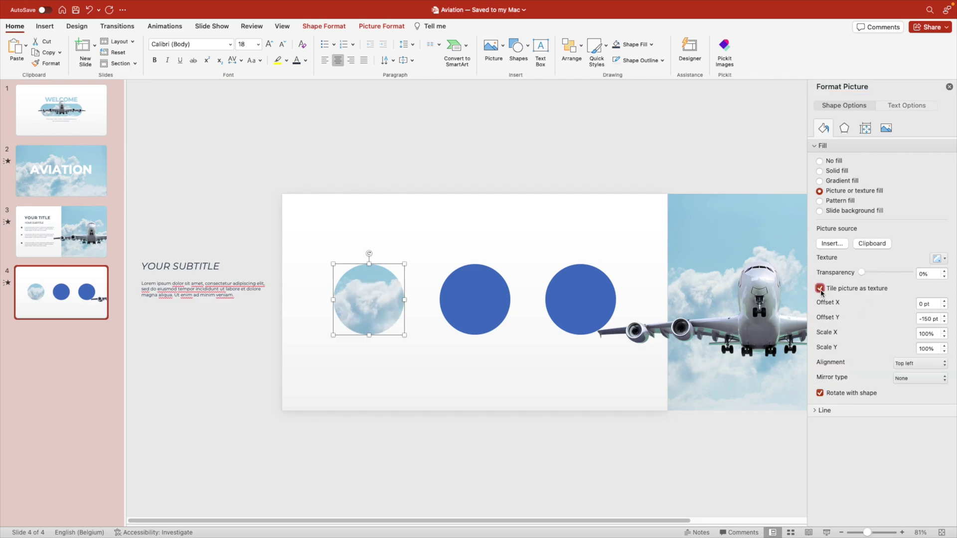
click(820, 289)
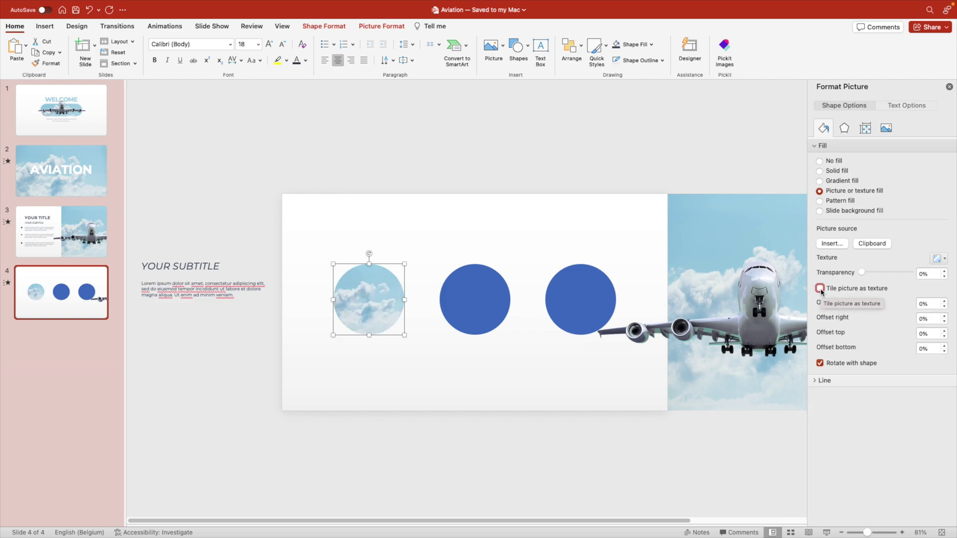
click(820, 289)
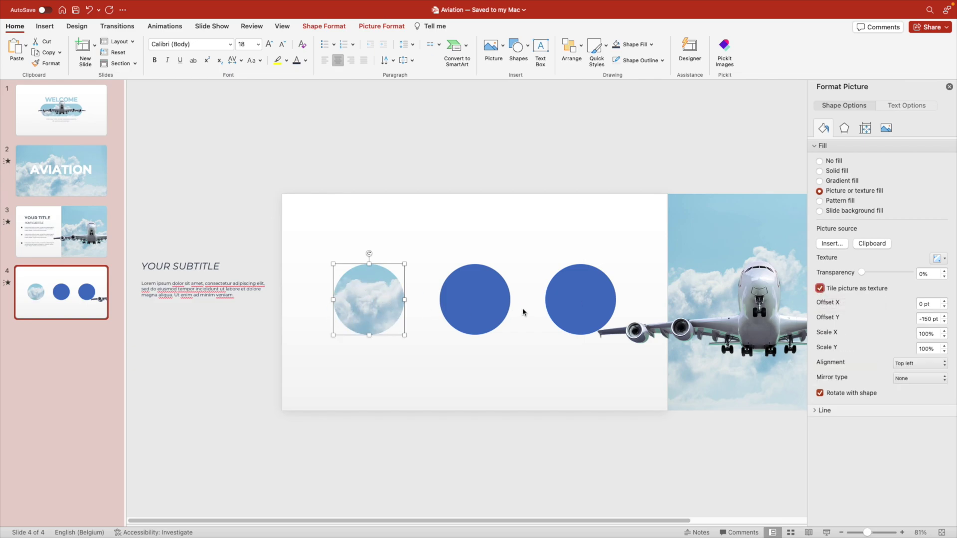
Step: Fill the middle and right circles with the cloud picture at a -100 pt vertical offset
click(485, 298)
shift+click(588, 295)
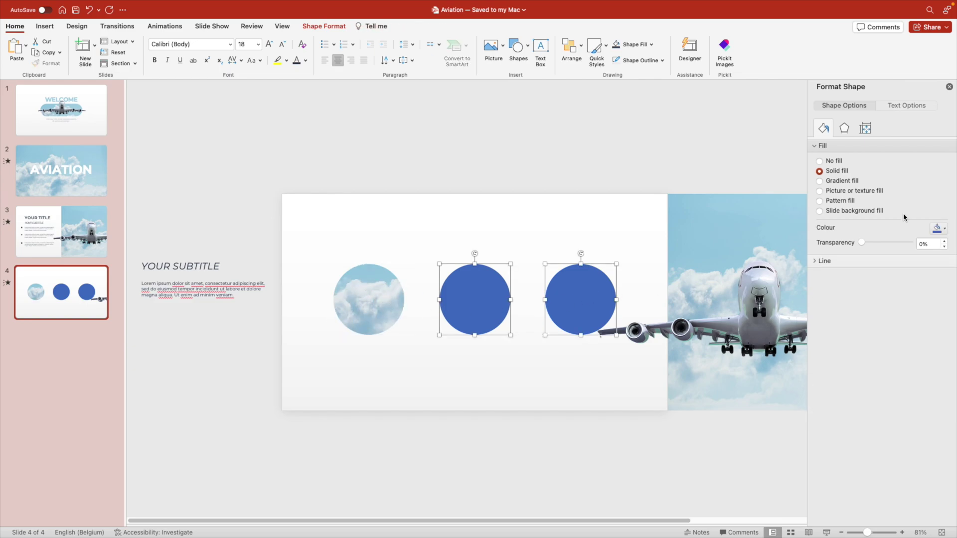
click(840, 192)
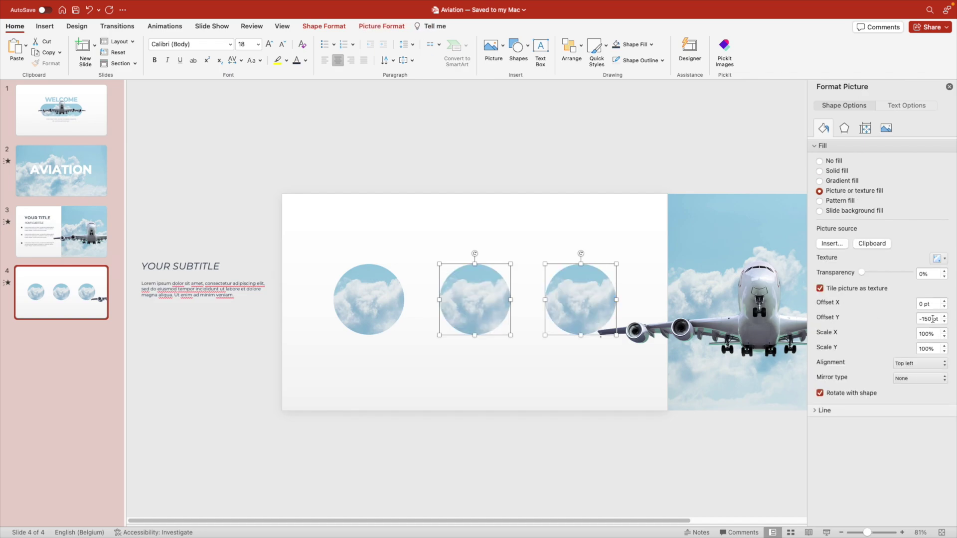
drag(933, 319, 908, 320)
text(-100)
key(Return)
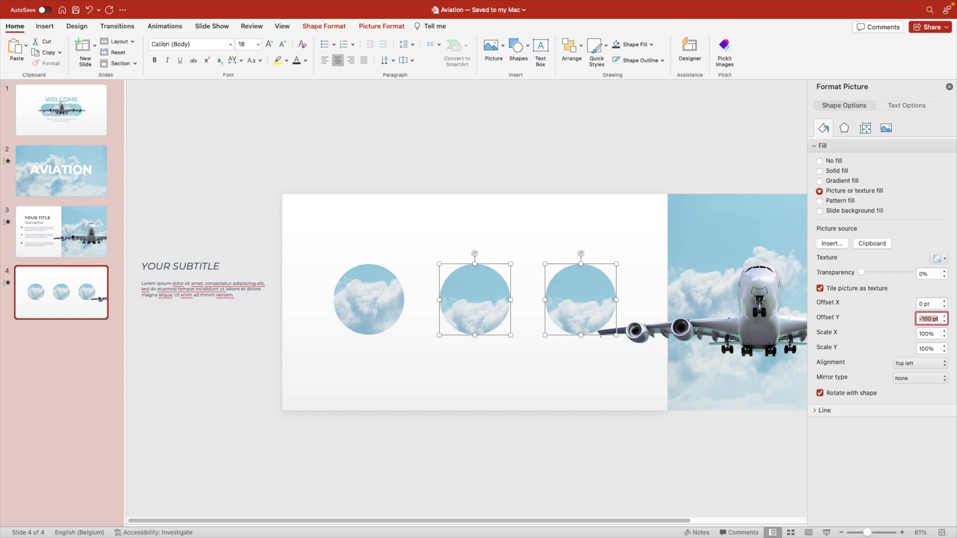
Step: Change the right circle's cloud texture vertical offset to -50 pt
click(650, 423)
click(602, 307)
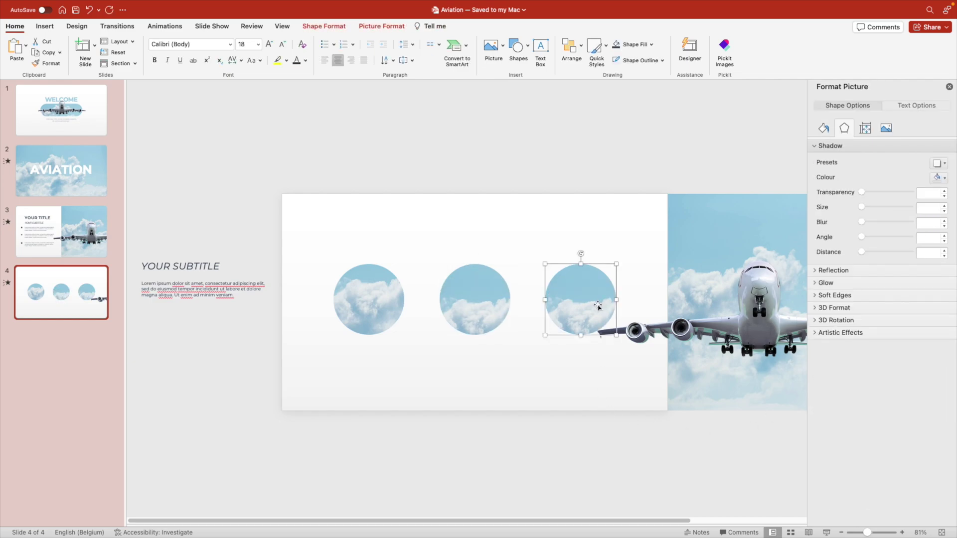
click(824, 128)
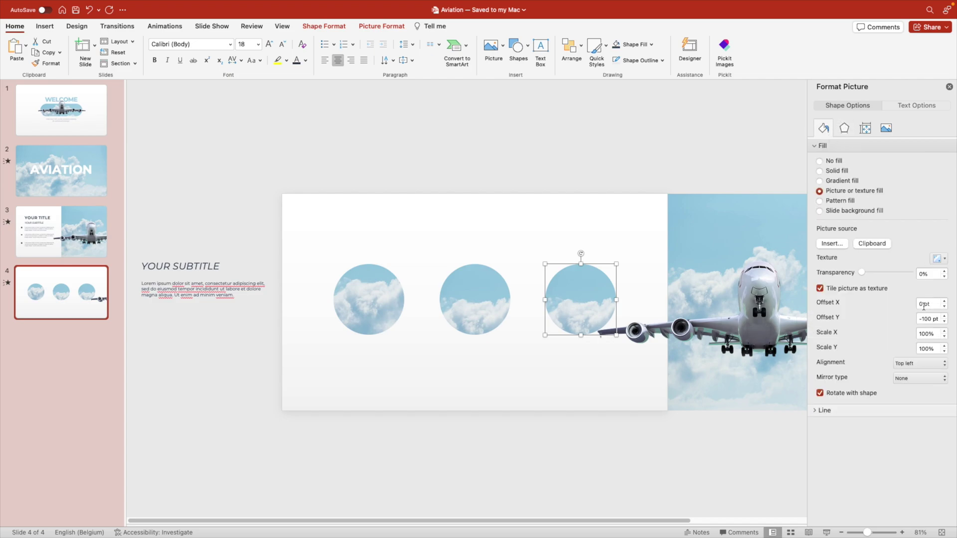
drag(923, 319, 912, 319)
key(Return)
key(Escape)
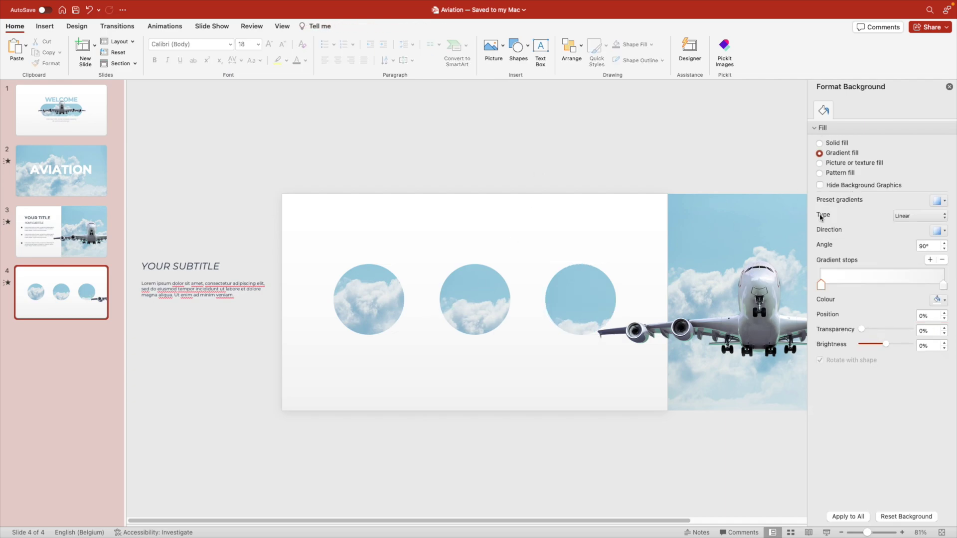
Step: Move slide 4's airplane to the front, shrink it and centre it over the middle circle
click(950, 88)
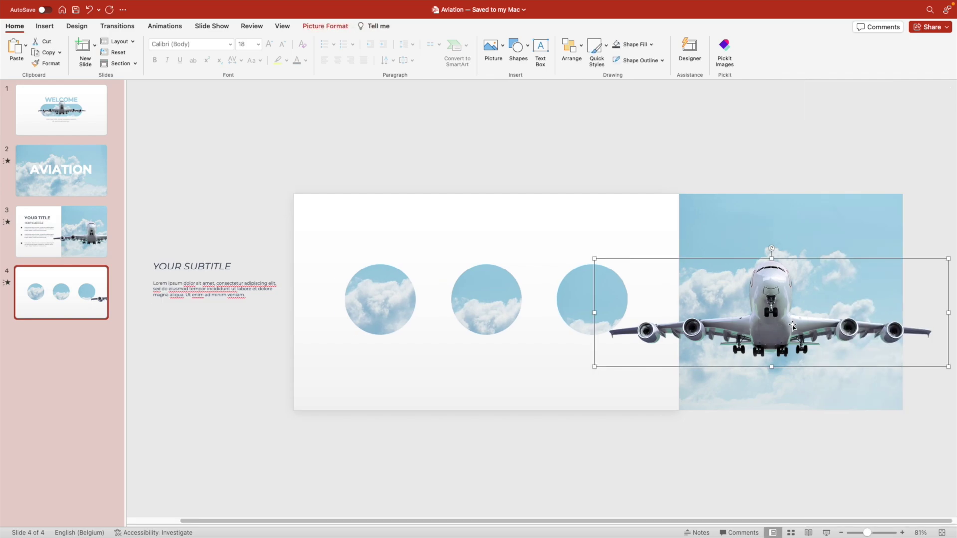
drag(789, 328, 516, 327)
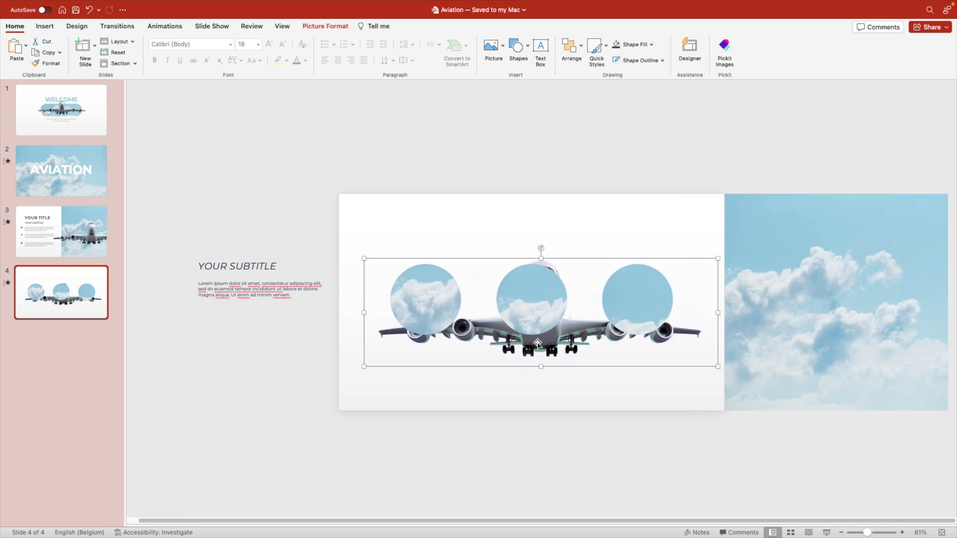
right_click(572, 362)
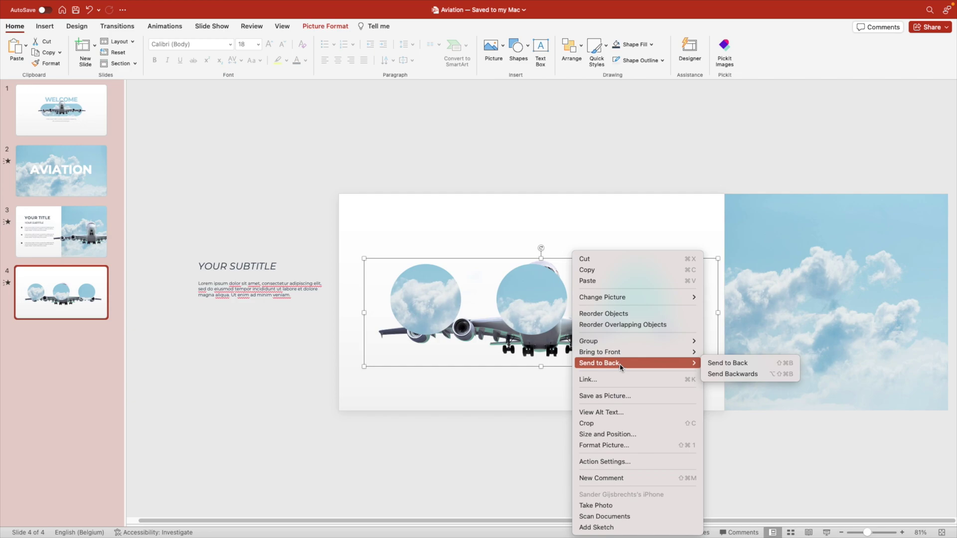
click(732, 354)
drag(718, 259, 641, 293)
drag(543, 332, 534, 310)
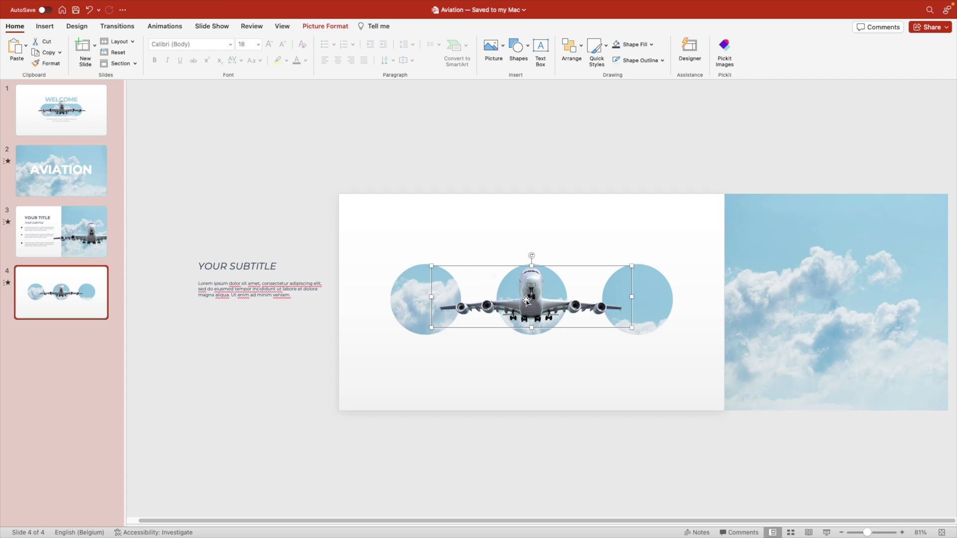
Step: Bring slide 3's airplane picture to the front
click(86, 243)
click(680, 321)
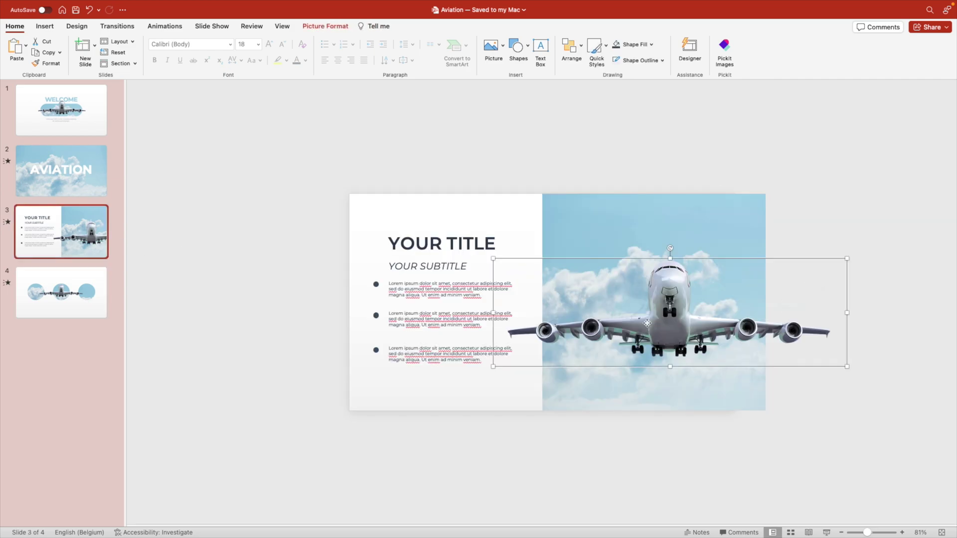
right_click(674, 327)
mouse_move(778, 352)
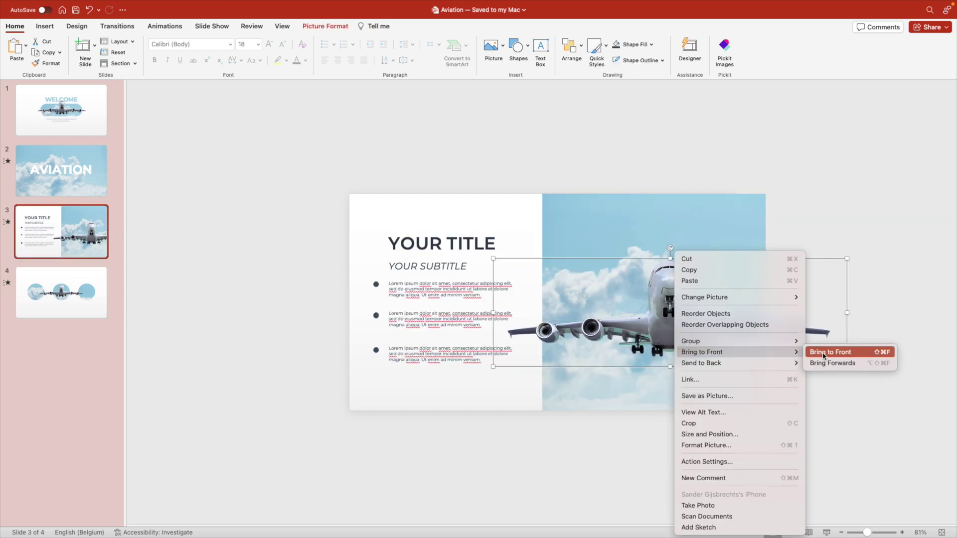
click(822, 352)
Step: Move the subtitle and body text boxes under the left circle, aligned and text-centred
click(61, 311)
click(253, 270)
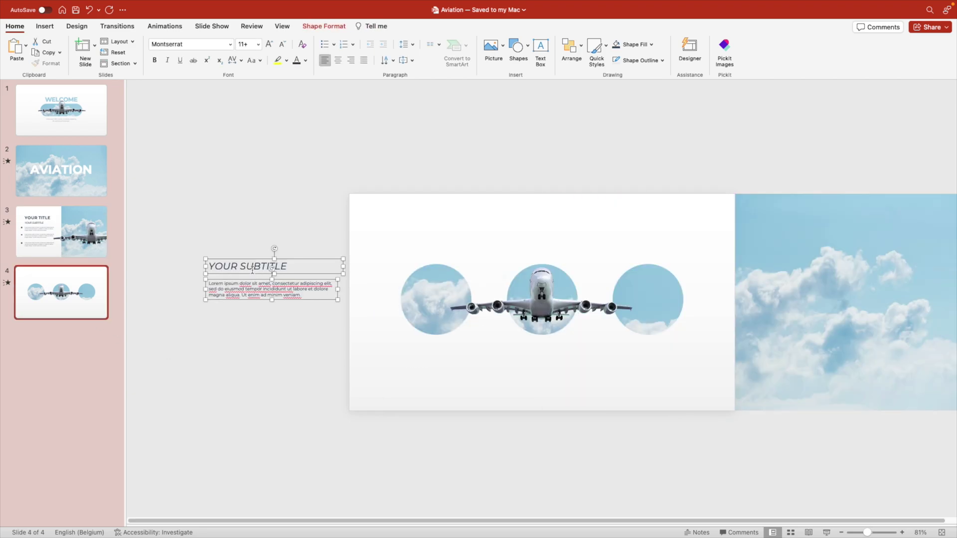
double_click(242, 266)
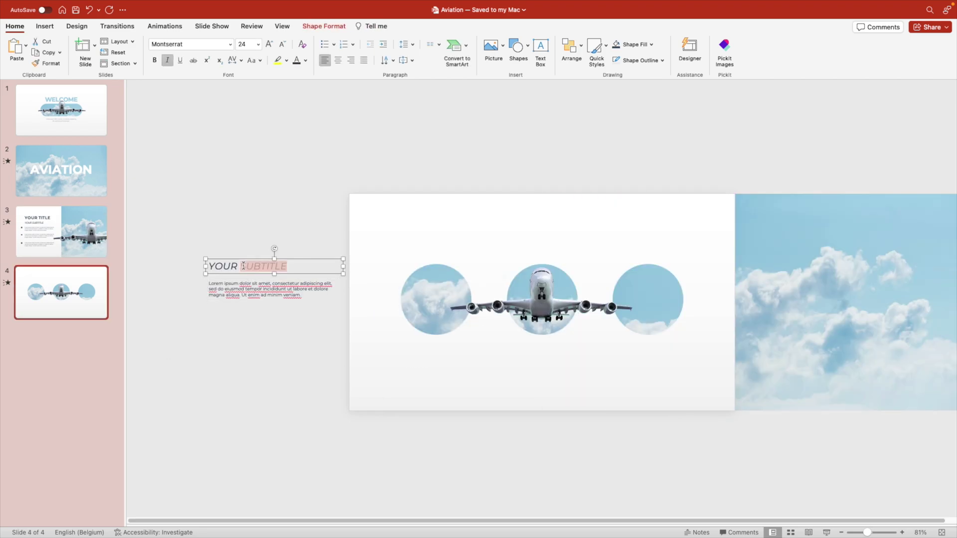
drag(243, 282, 422, 357)
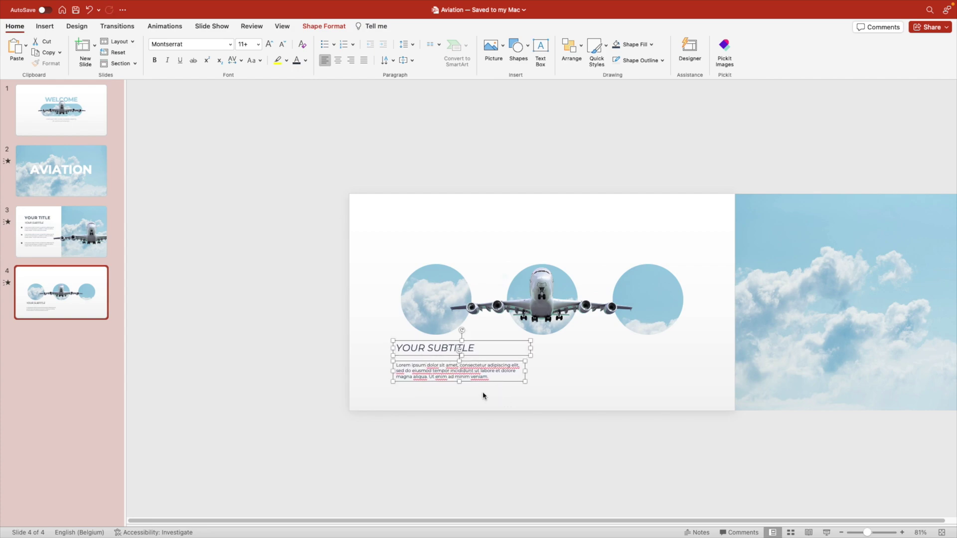
click(569, 46)
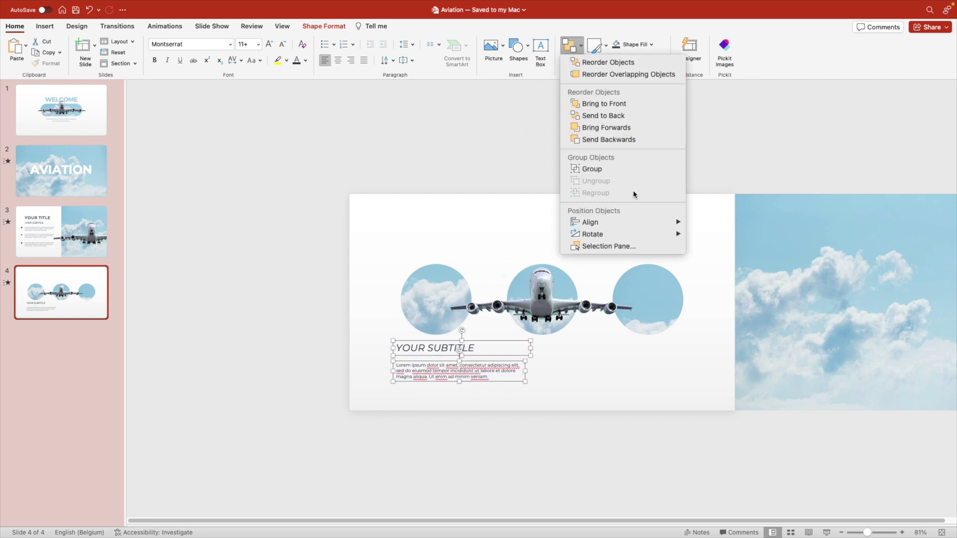
mouse_move(635, 225)
click(729, 236)
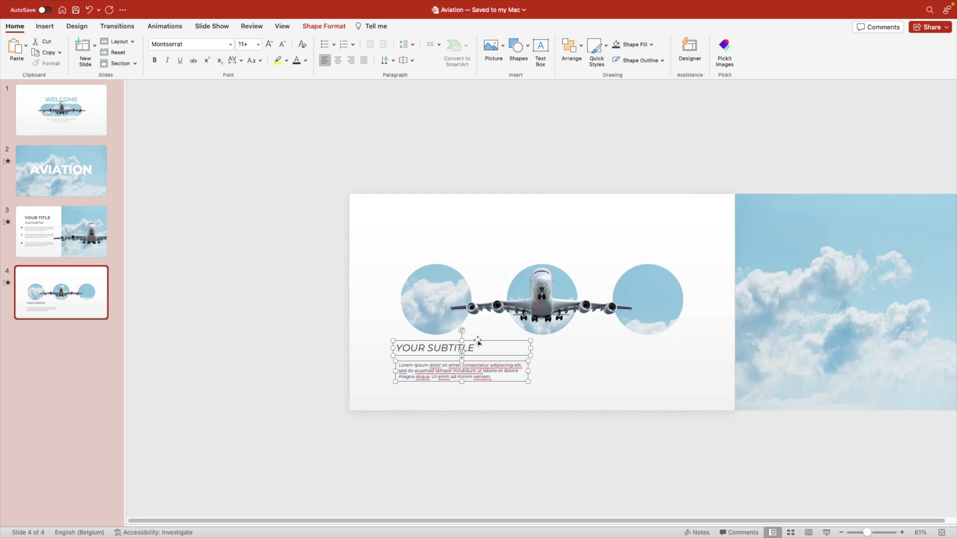
drag(478, 342, 454, 342)
click(338, 60)
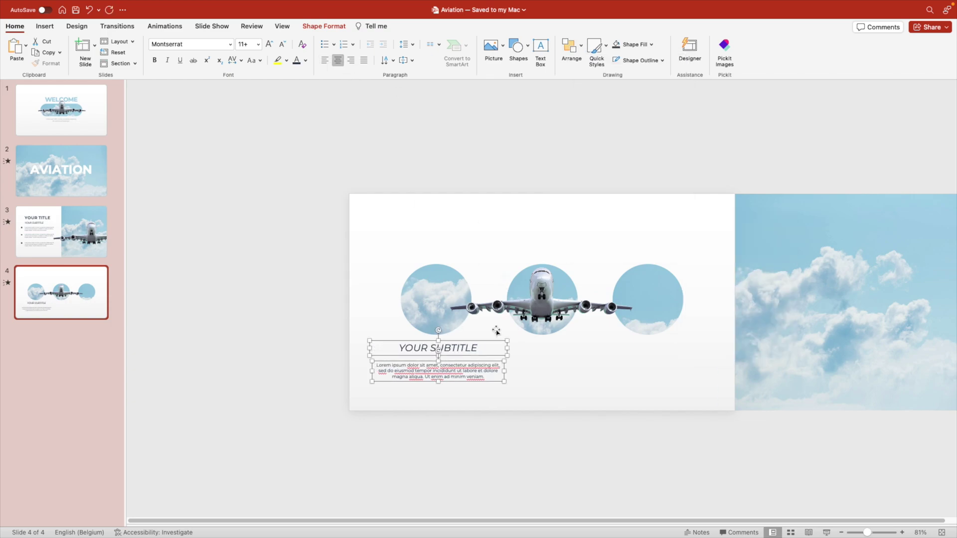
click(497, 331)
Step: Retype the heading as 'LOREM IPSUM' and reduce its font size twice
triple_click(458, 348)
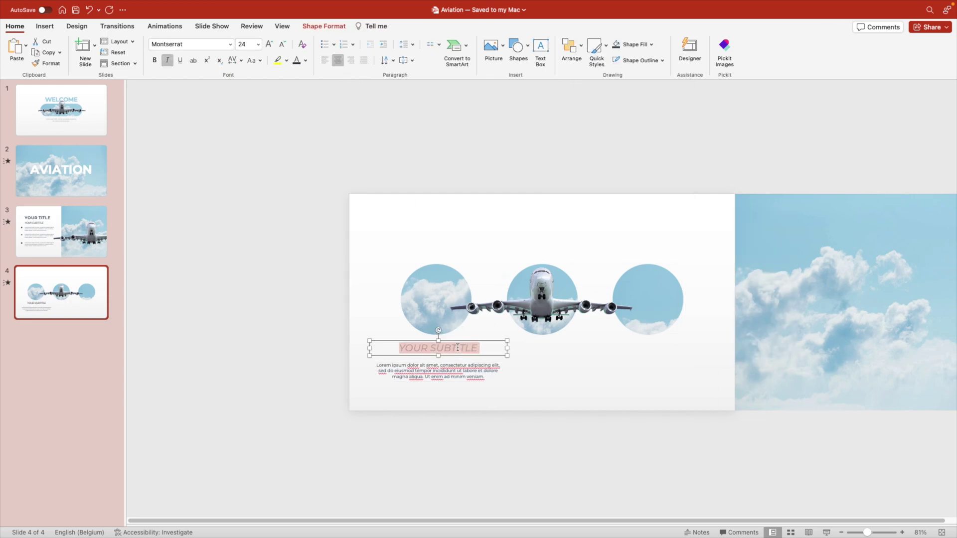
text(LOREM)
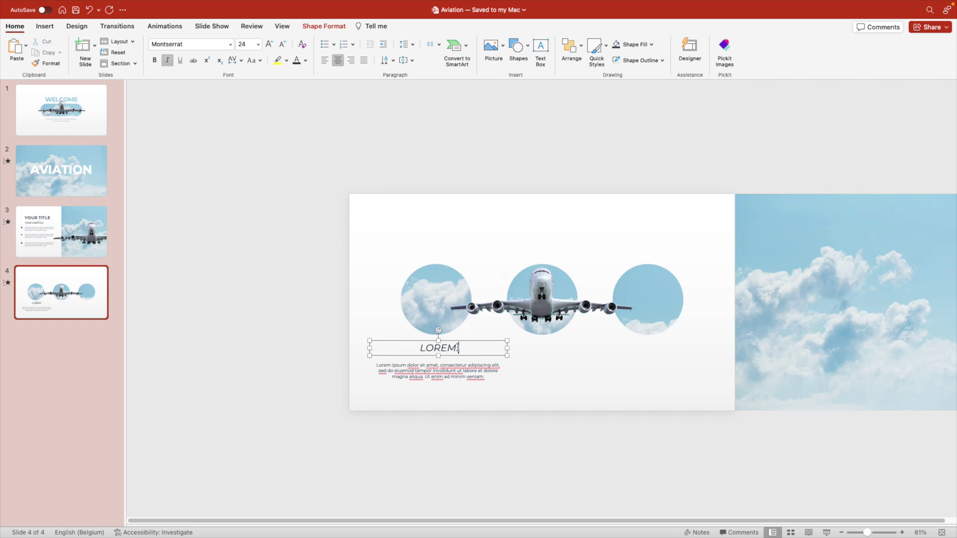
text( IPSUM)
triple_click(458, 349)
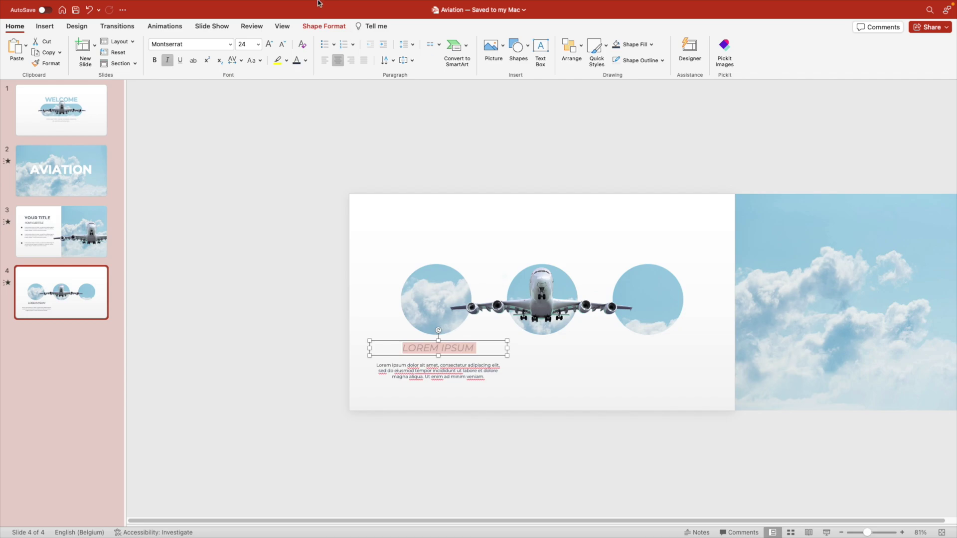
click(282, 43)
click(282, 44)
click(282, 44)
click(282, 44)
drag(505, 349, 546, 405)
Step: Shorten the body text to end at 'tempor.' in three lines, and bold the heading
click(451, 368)
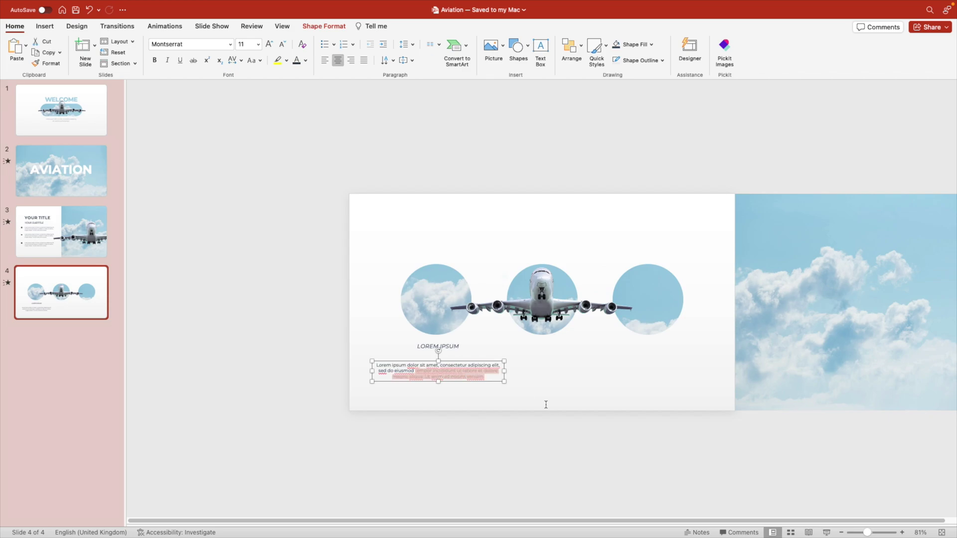
text(tempor)
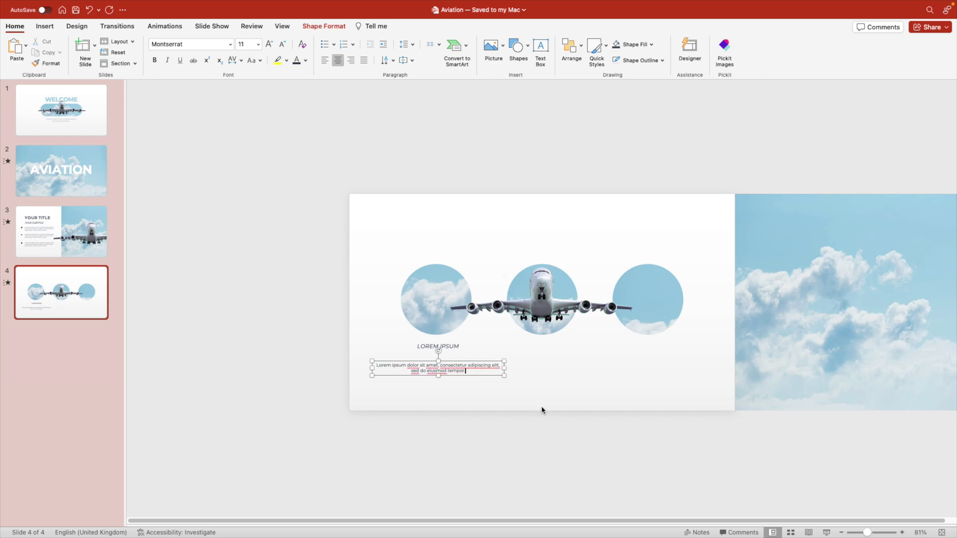
text(.)
drag(505, 371, 455, 354)
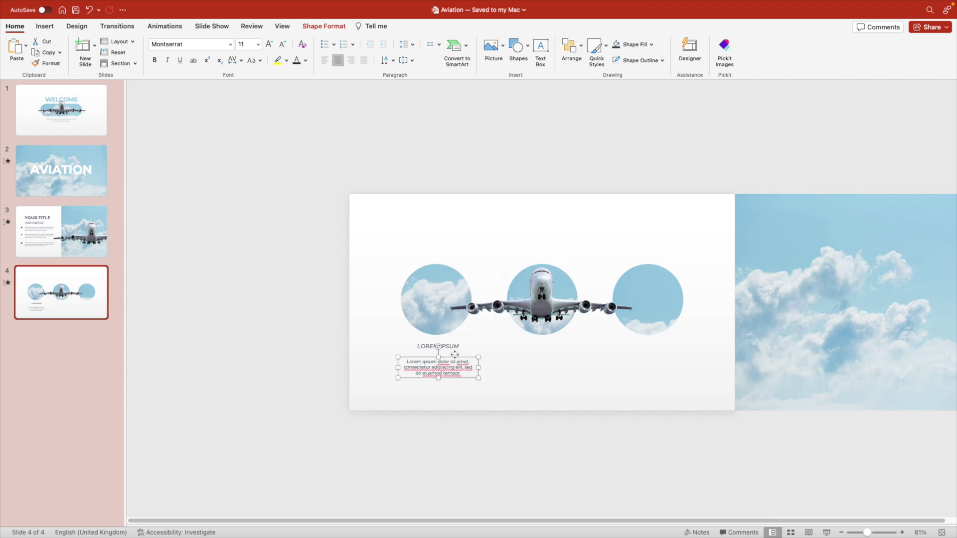
shift+click(451, 346)
click(459, 348)
key(super+b)
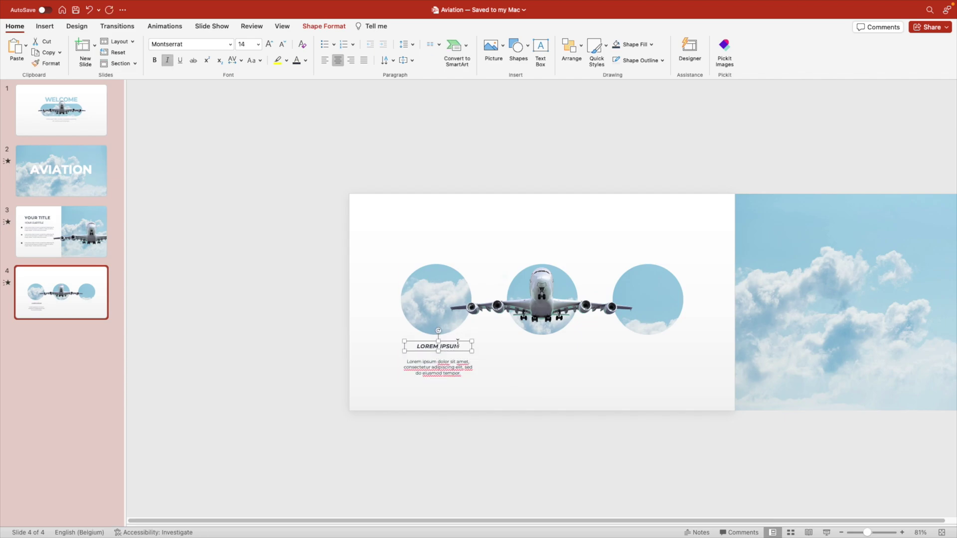
Step: Copy the heading and caption under the middle and right circles
click(456, 357)
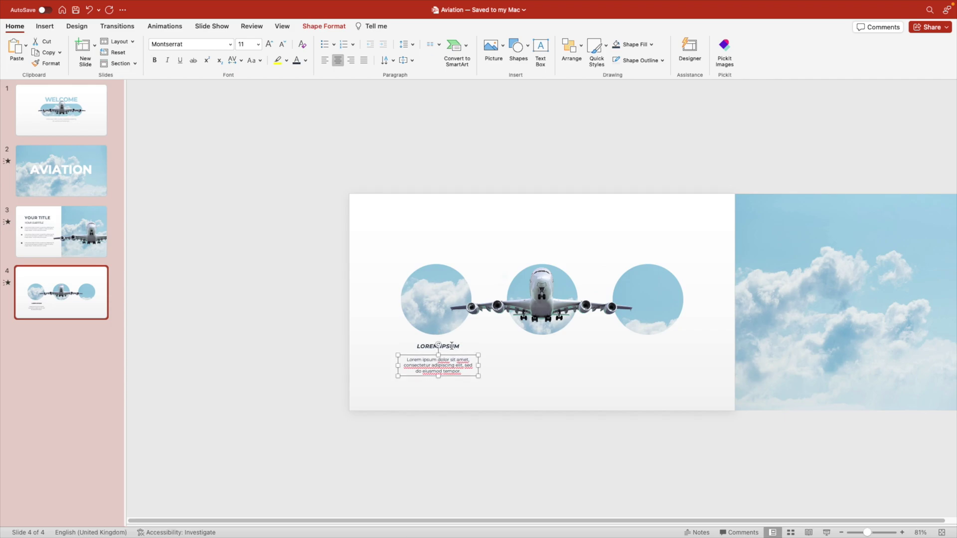
shift+click(452, 346)
drag(451, 355, 654, 355)
drag(349, 218, 695, 401)
Step: Group each circle with its heading and caption into three column groups
drag(349, 220, 274, 207)
drag(329, 224, 503, 441)
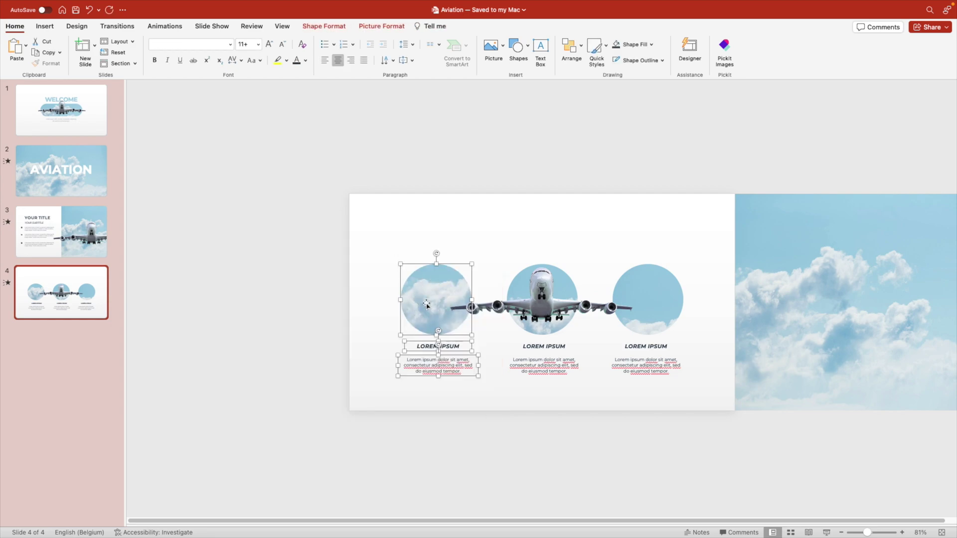
right_click(431, 285)
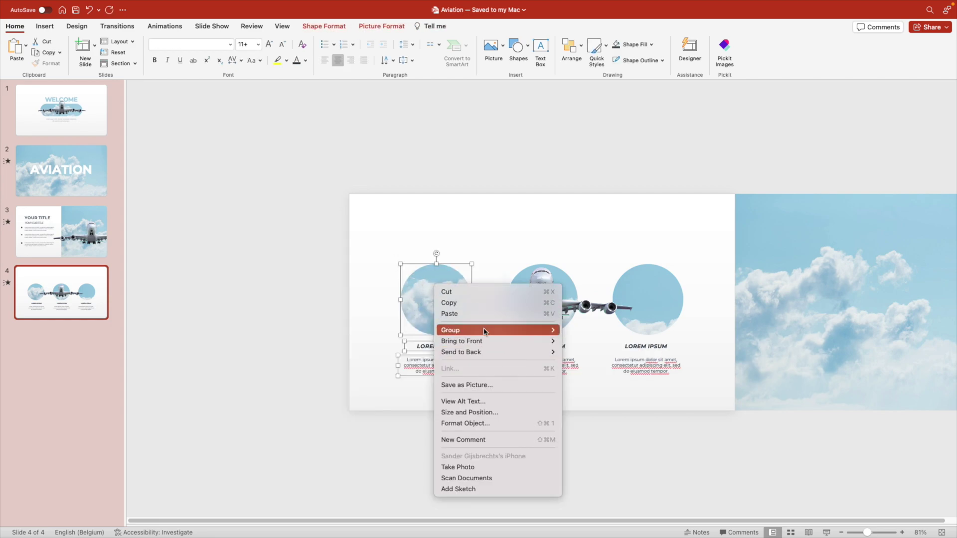
mouse_move(529, 330)
click(576, 330)
drag(496, 235, 606, 412)
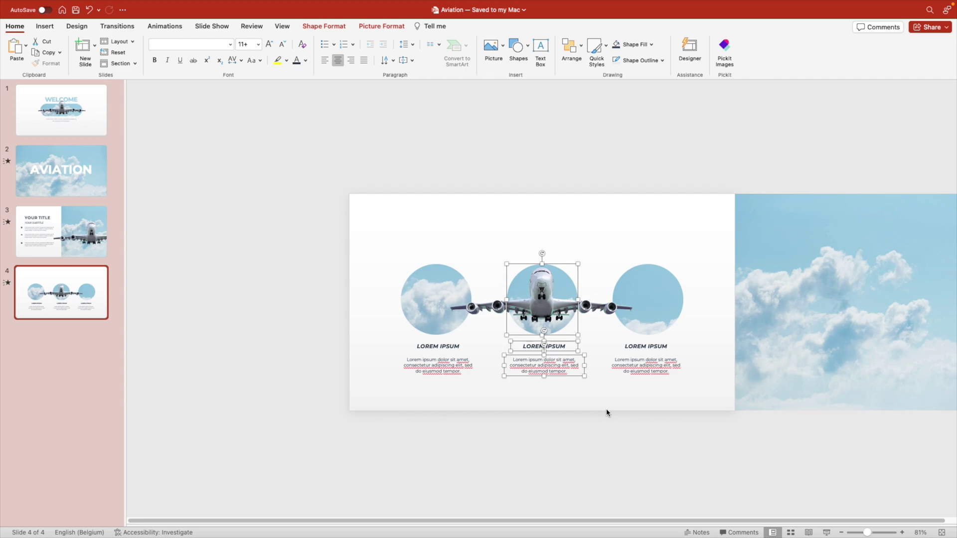
key(super+alt+g)
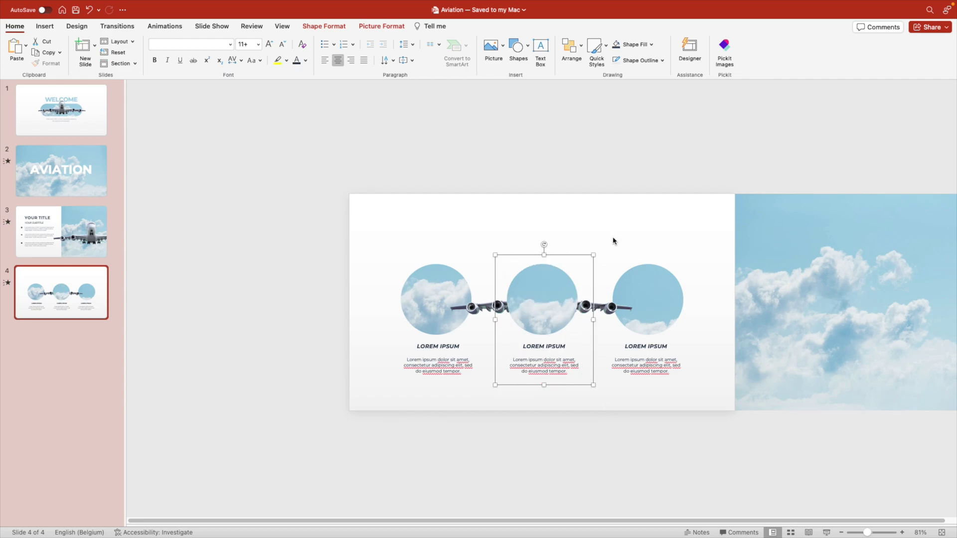
drag(588, 224, 729, 426)
key(super+alt+g)
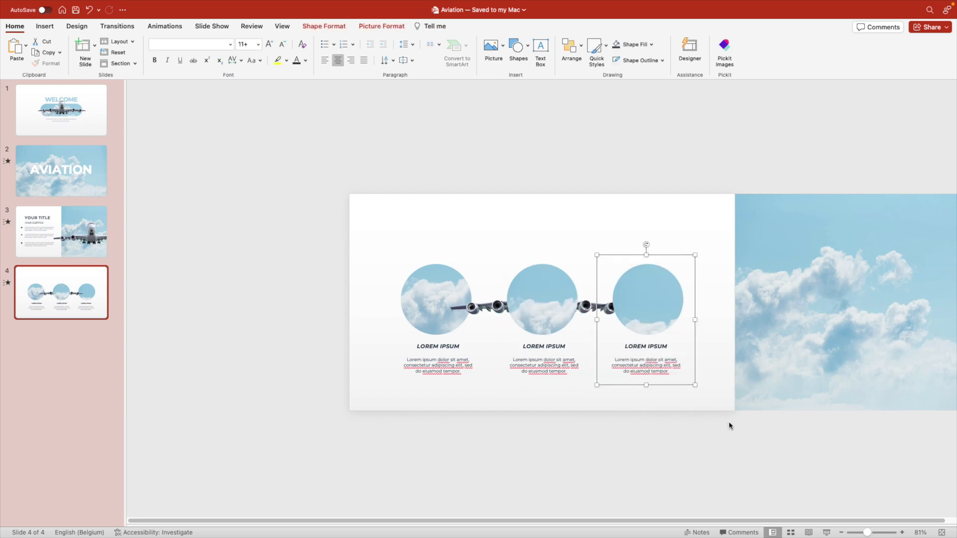
Step: Bring the plane picture in front of the circle groups
right_click(494, 306)
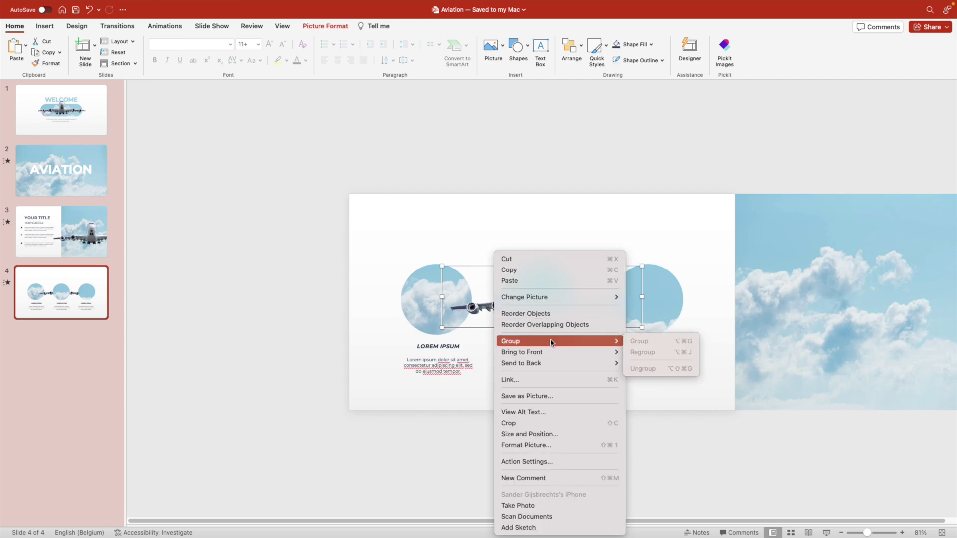
mouse_move(554, 367)
mouse_move(544, 352)
click(650, 353)
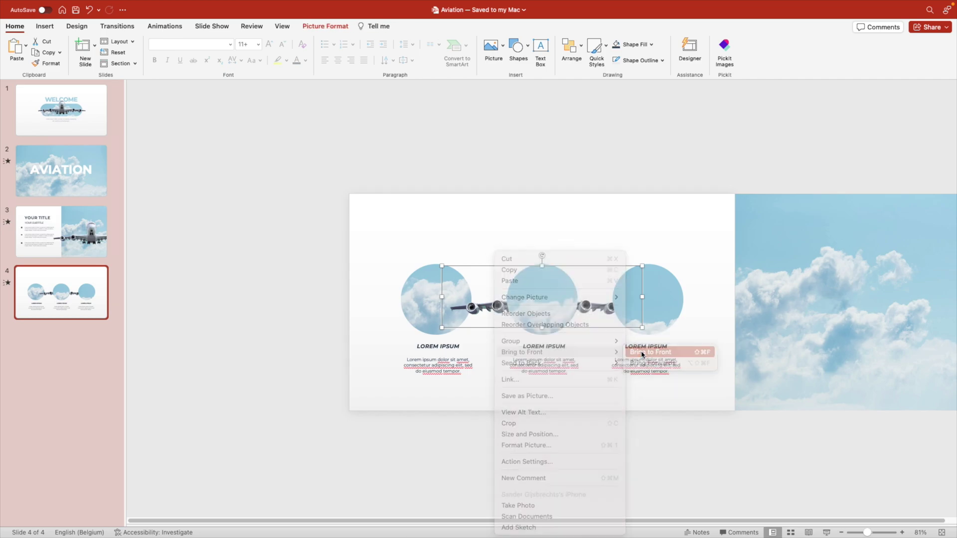
Step: Select the three column groups without the plane and go to slide 3
shift+click(421, 299)
shift+click(631, 282)
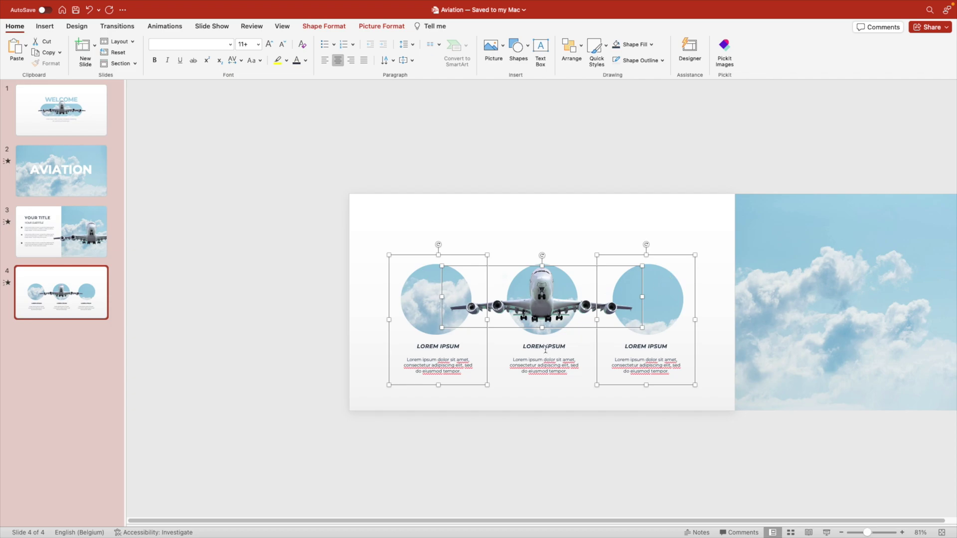
shift+click(545, 348)
shift+click(555, 329)
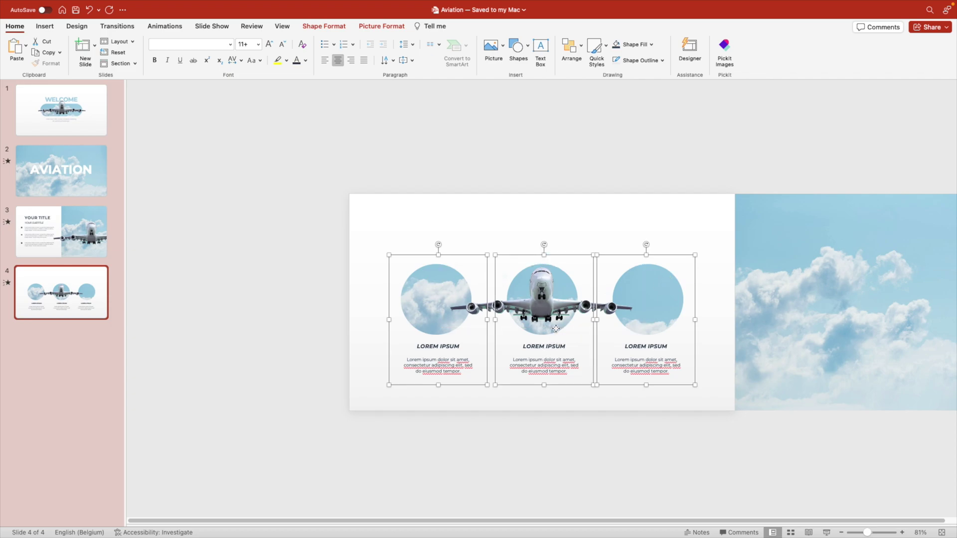
click(84, 238)
Step: Paste the three column groups onto slide 3 and stagger them below the slide
key(cmd+v)
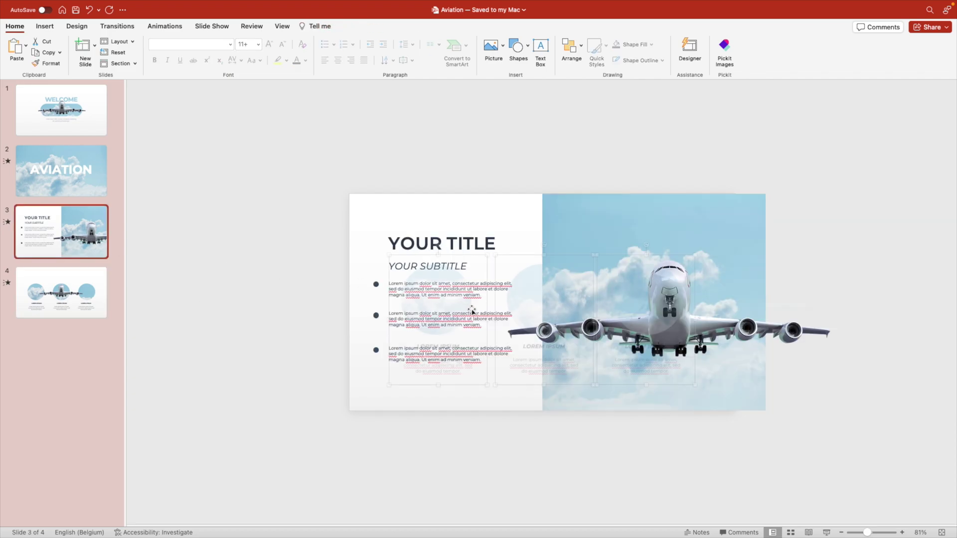
scroll(530, 343, down, 5)
drag(543, 295, 545, 456)
click(668, 404)
drag(601, 398, 601, 493)
scroll(603, 454, down, 2)
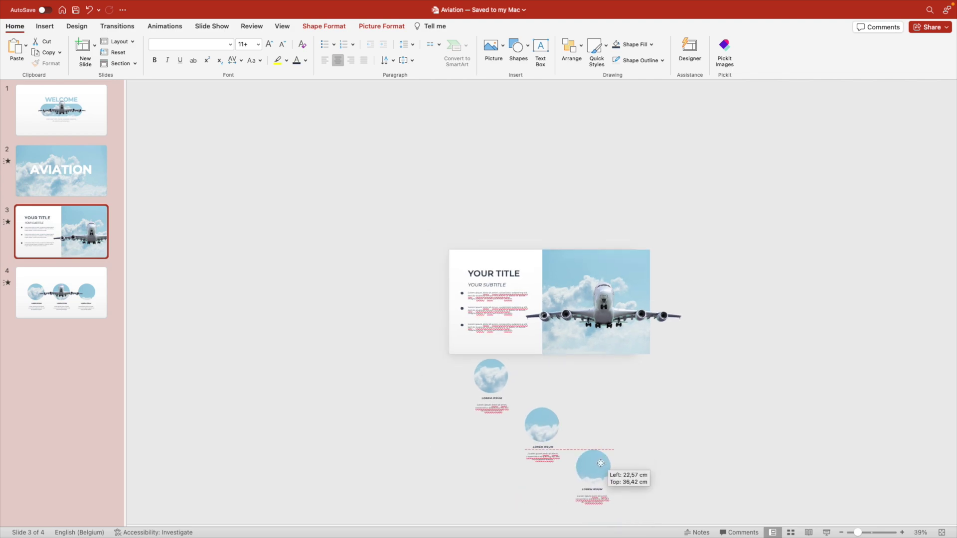
drag(601, 463, 593, 465)
Step: Apply and preview a Morph transition on slide 4, then select slide 3's YOUR TITLE box
click(97, 306)
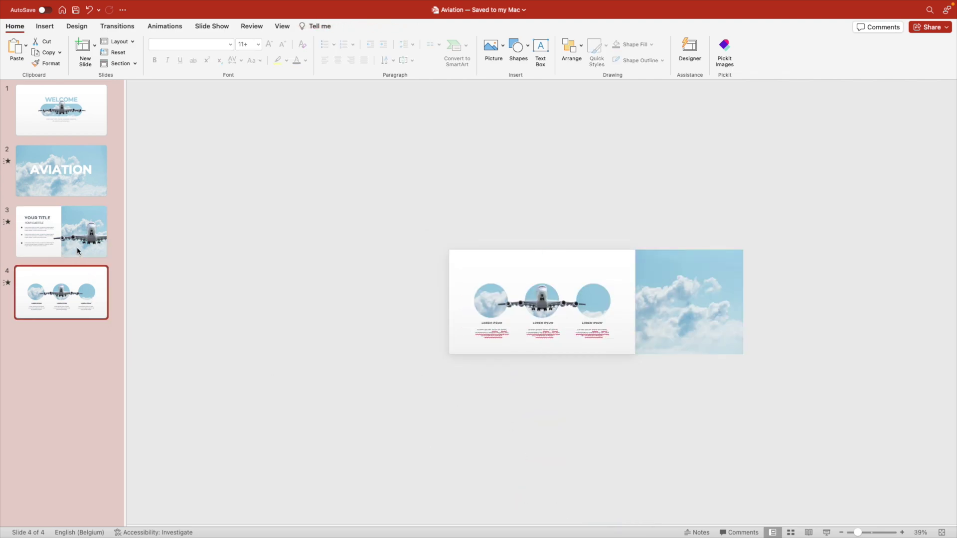
click(120, 26)
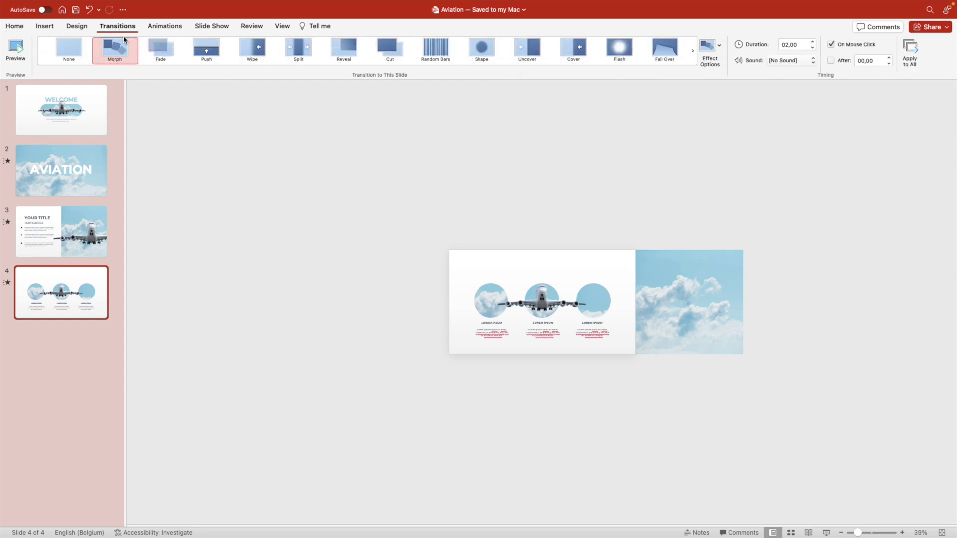
click(124, 54)
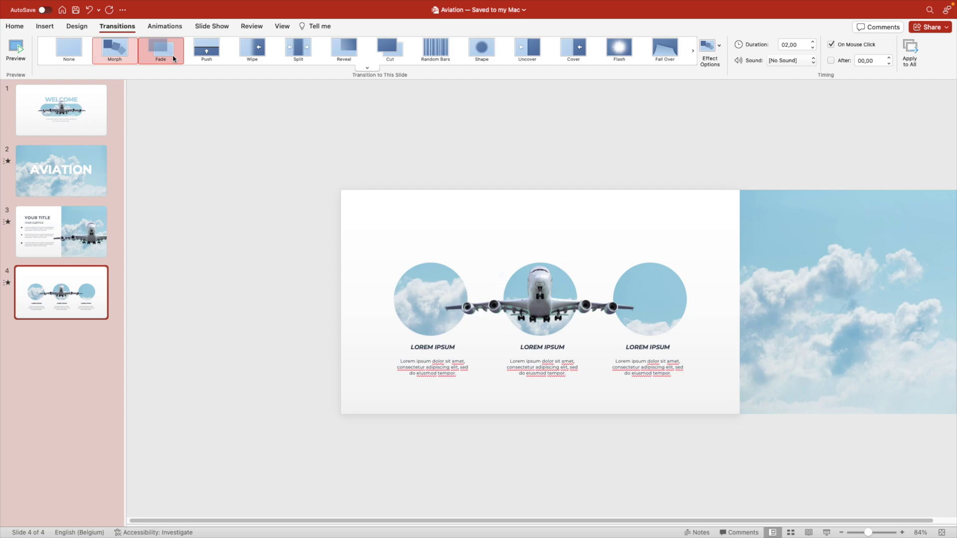
click(117, 53)
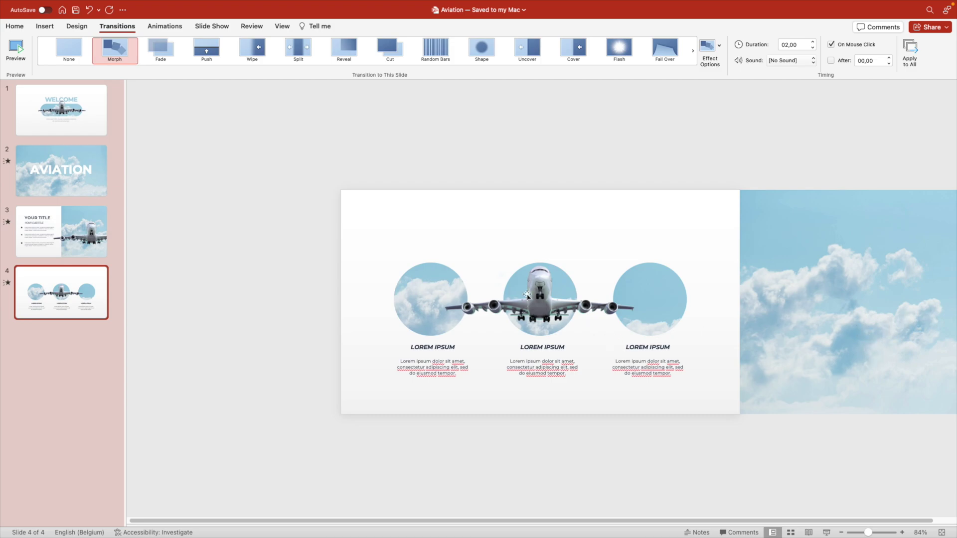
click(82, 246)
click(425, 242)
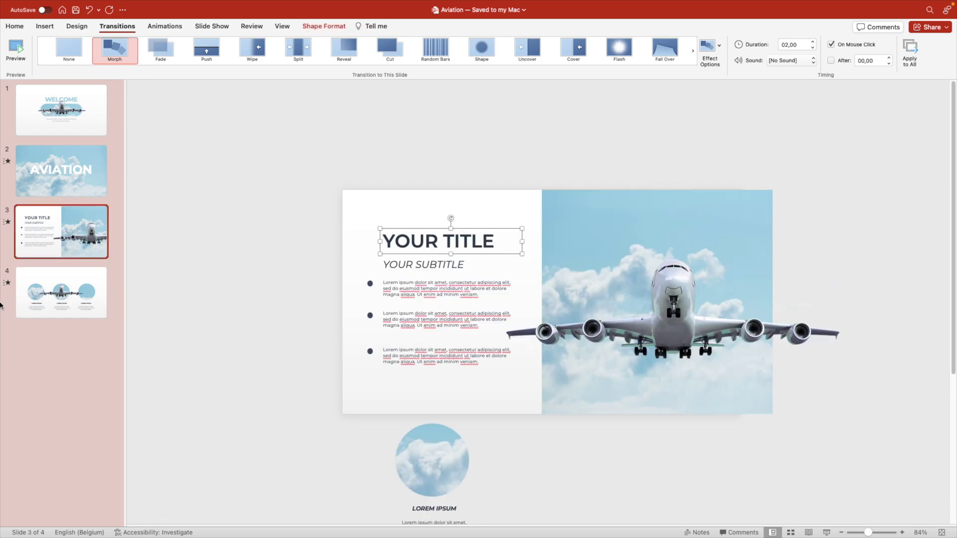
Step: Paste slide 3's title onto slide 4, centre it and retype it as 'INSERT TITLE'
click(30, 303)
key(super+v)
click(44, 26)
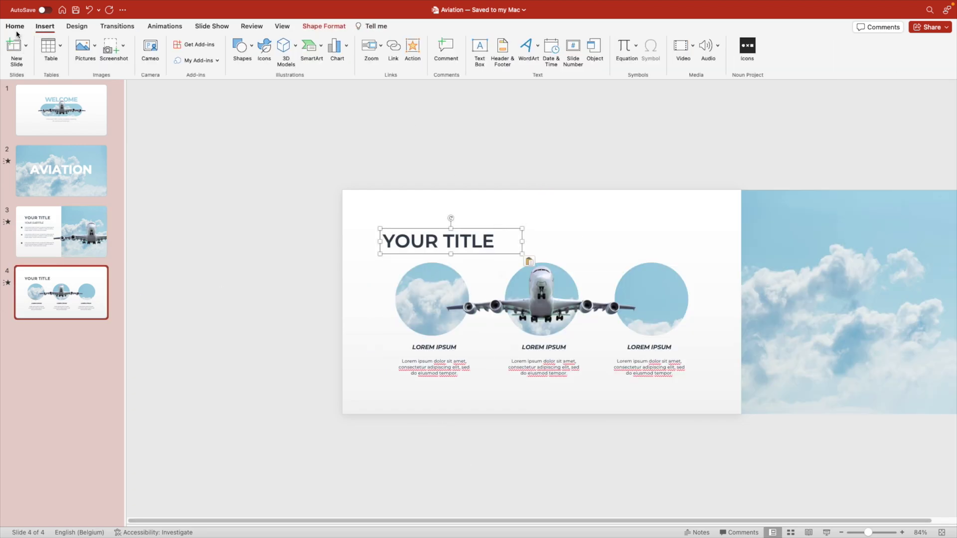
click(15, 27)
click(338, 60)
drag(481, 226, 560, 233)
triple_click(561, 233)
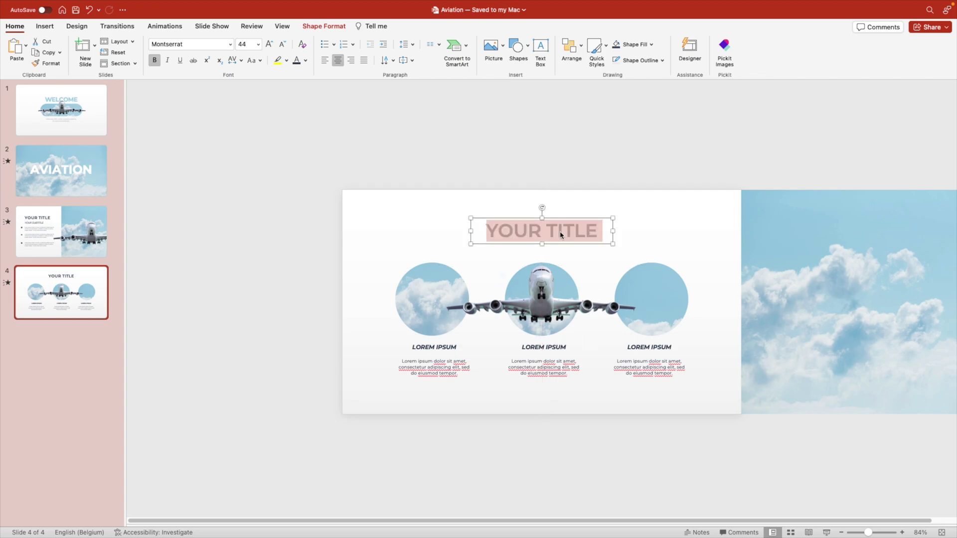
text(INSERT TI)
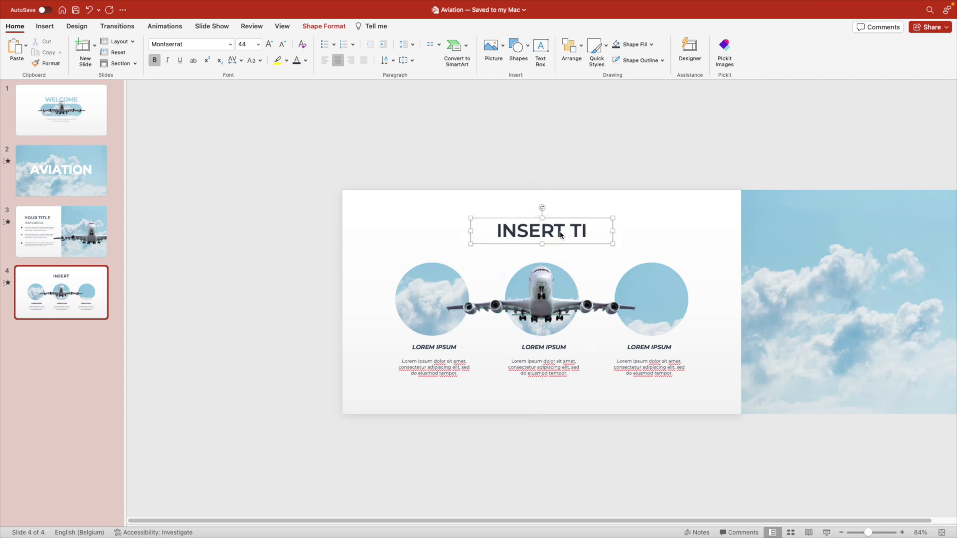
text(TLE)
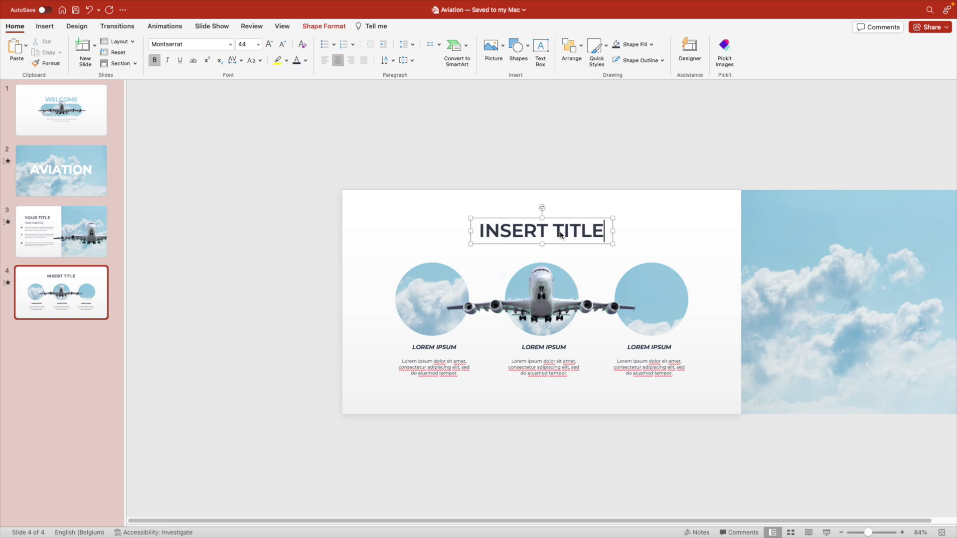
triple_click(560, 234)
click(568, 216)
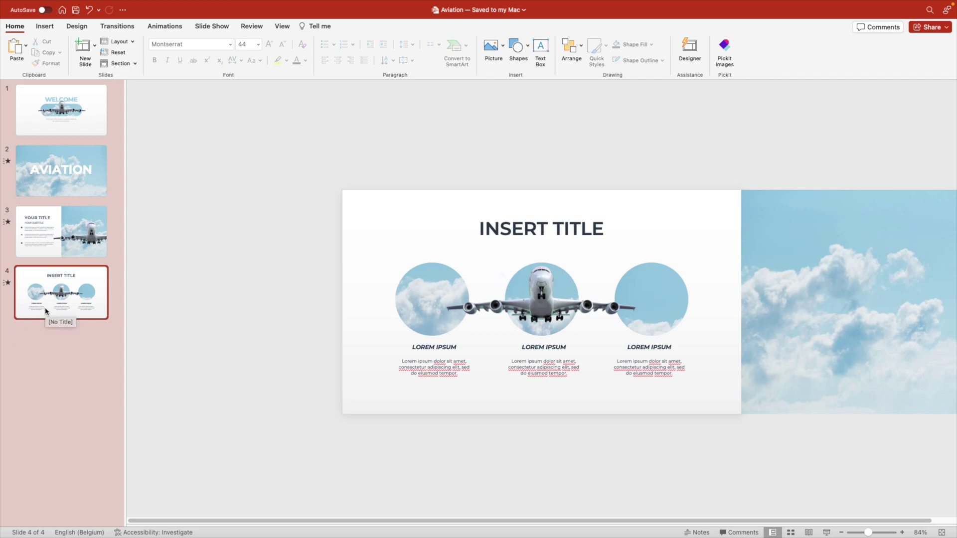
right_click(64, 331)
Step: Add a blank slide 5 and fill it edge to edge with the cloud photo via Designer
click(98, 389)
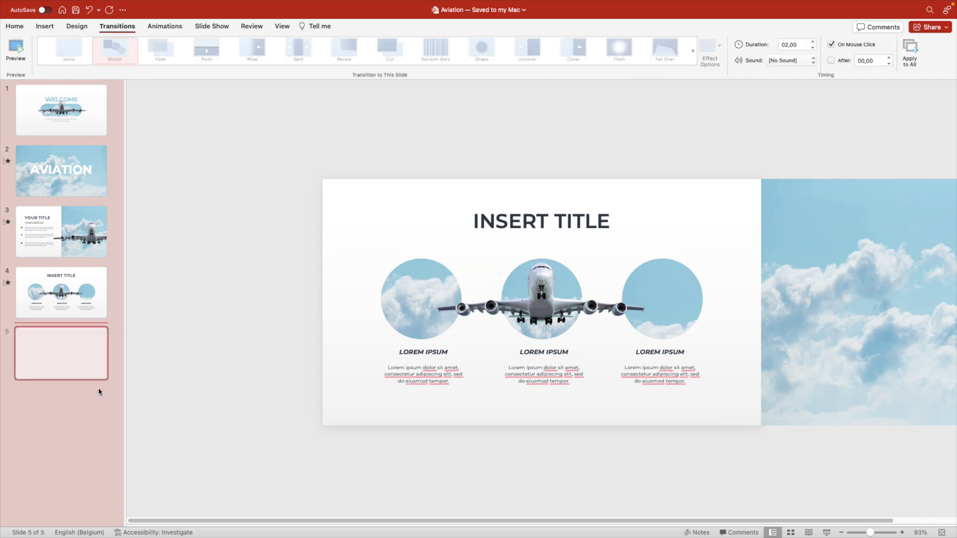
drag(302, 179, 771, 429)
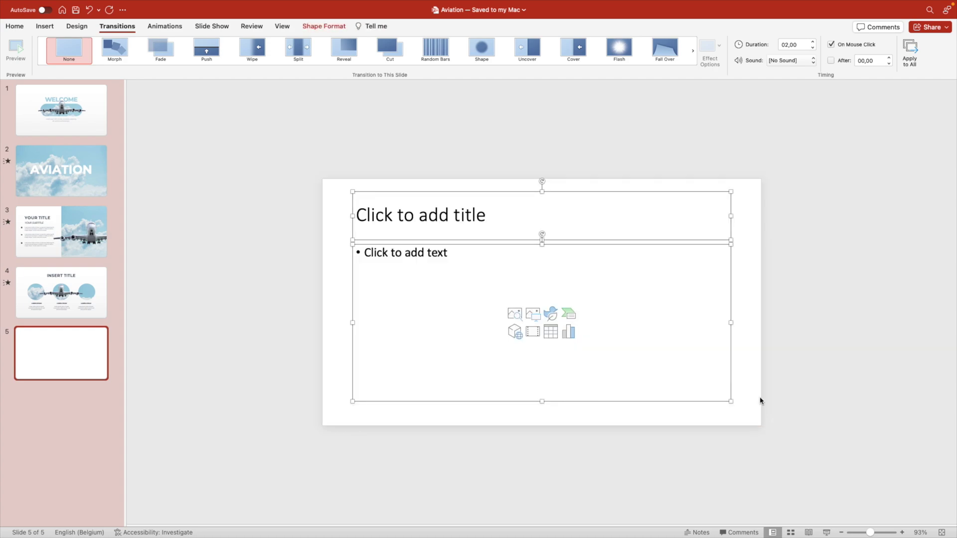
key(Delete)
click(45, 26)
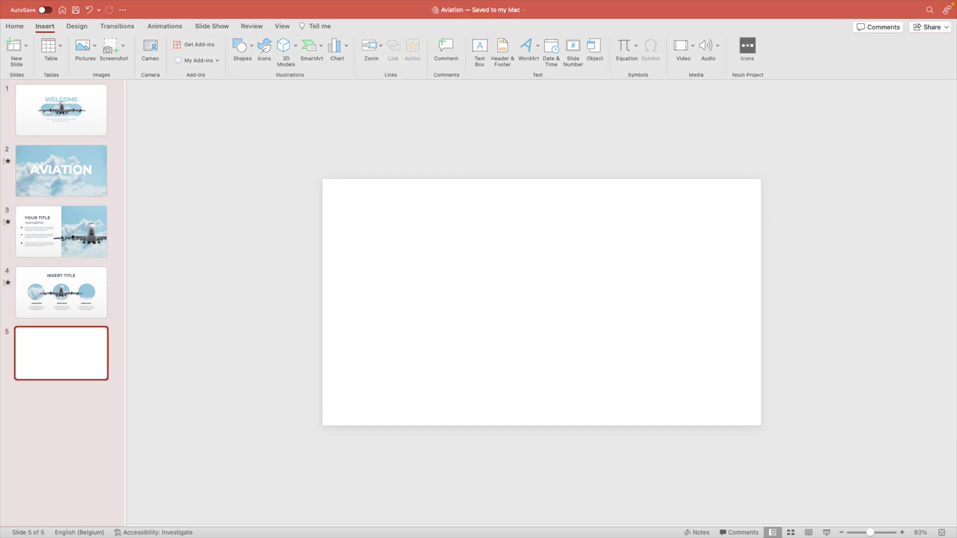
drag(527, 192, 498, 244)
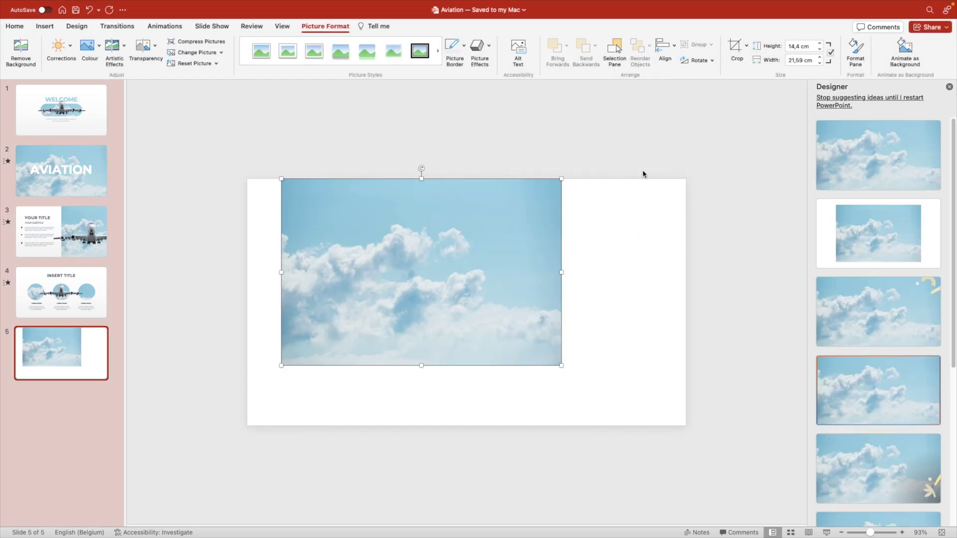
click(823, 149)
click(743, 196)
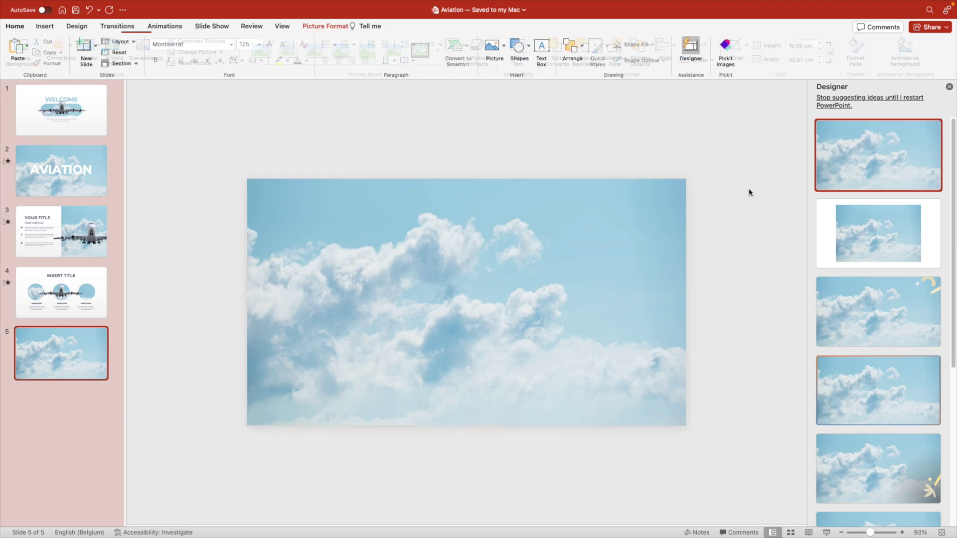
click(950, 88)
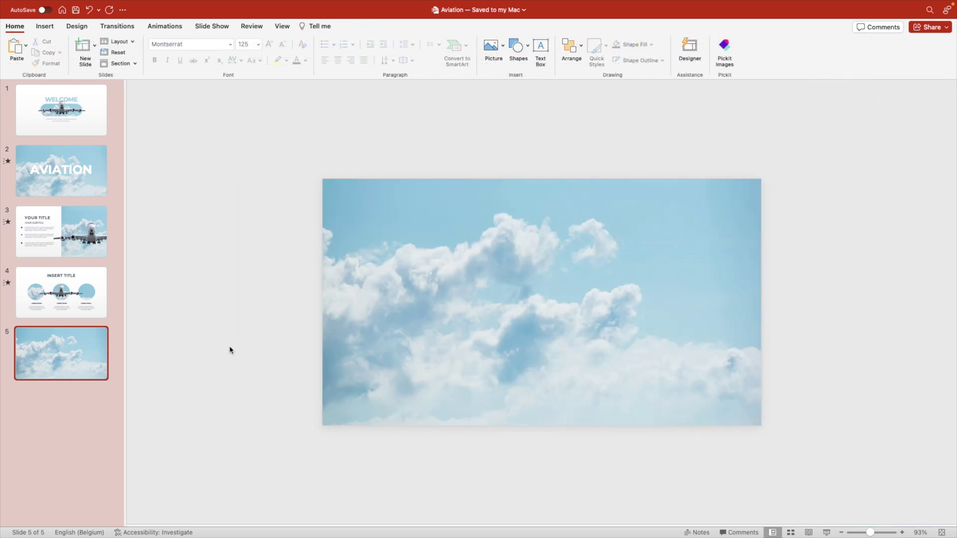
click(76, 305)
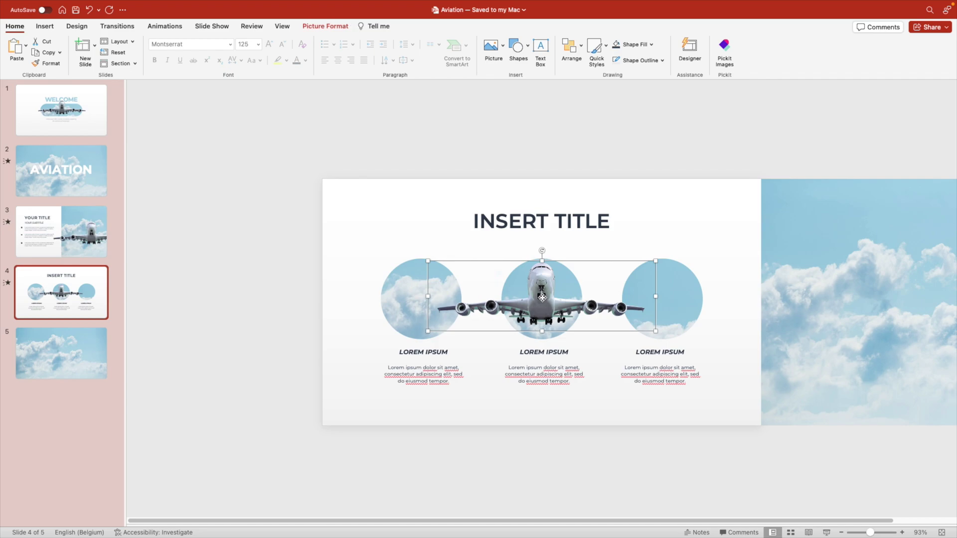
Step: Paste the airplane onto slide 5, enlarge it and centre it over the clouds
click(35, 372)
key(super+v)
drag(659, 335, 685, 348)
drag(568, 320, 560, 333)
click(483, 96)
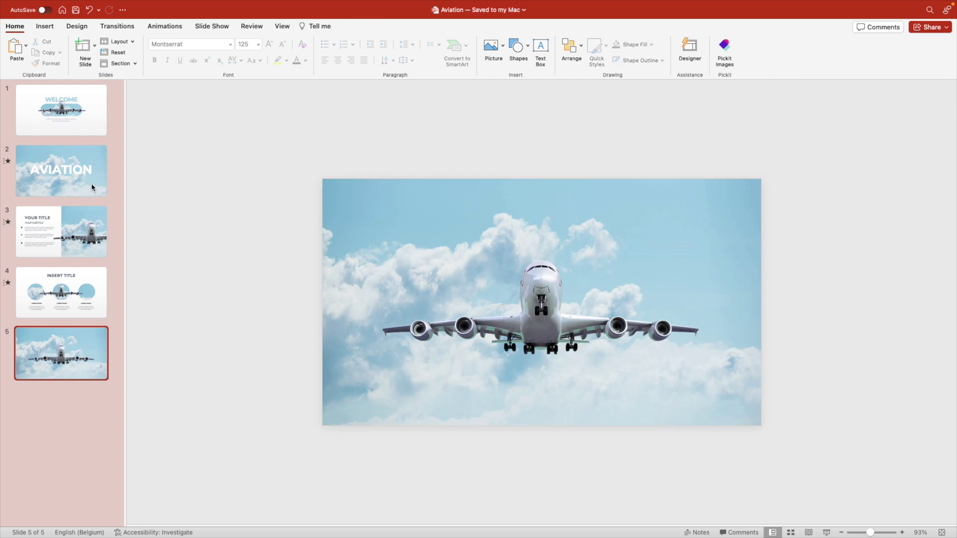
Step: Copy slide 2's AVIATION title onto slide 5 and retype it as 'THANKS'
click(61, 170)
click(593, 293)
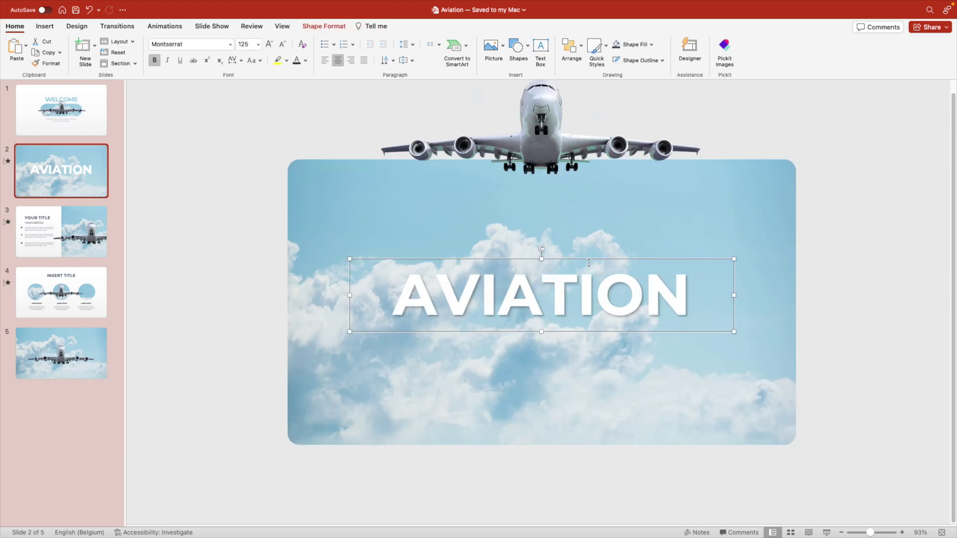
click(68, 331)
key(super+v)
double_click(558, 296)
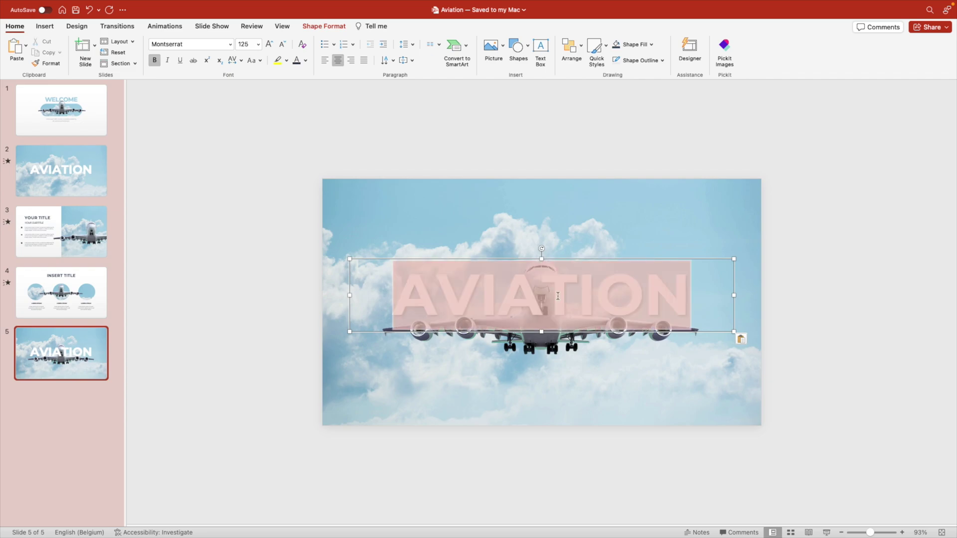
text(THANK Y)
key(BackSpace)
key(BackSpace)
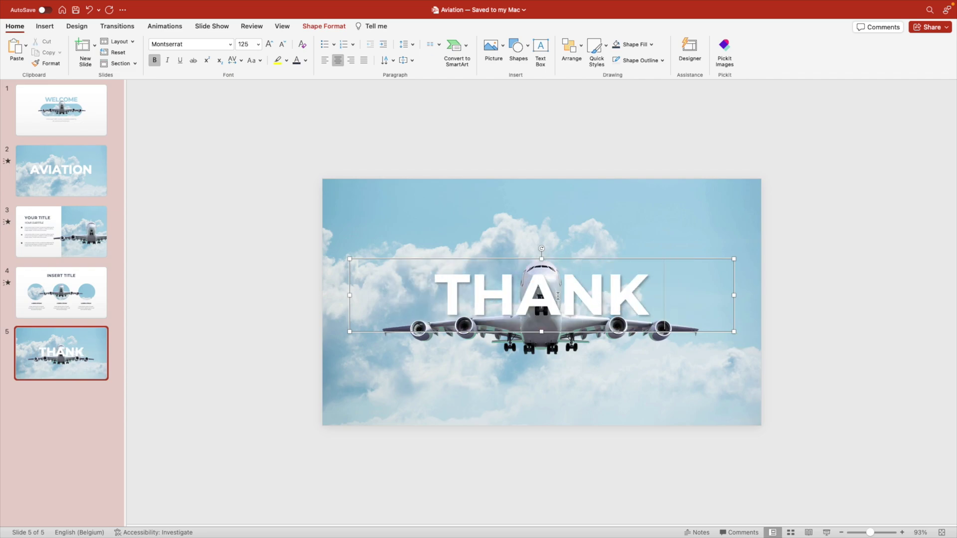
text(S)
mouse_move(542, 332)
mouse_down()
mouse_move(558, 280)
mouse_move(540, 337)
mouse_up()
Step: Bring the airplanes to front on slides 5 and 4, and give slide 5 a Morph transition
right_click(540, 337)
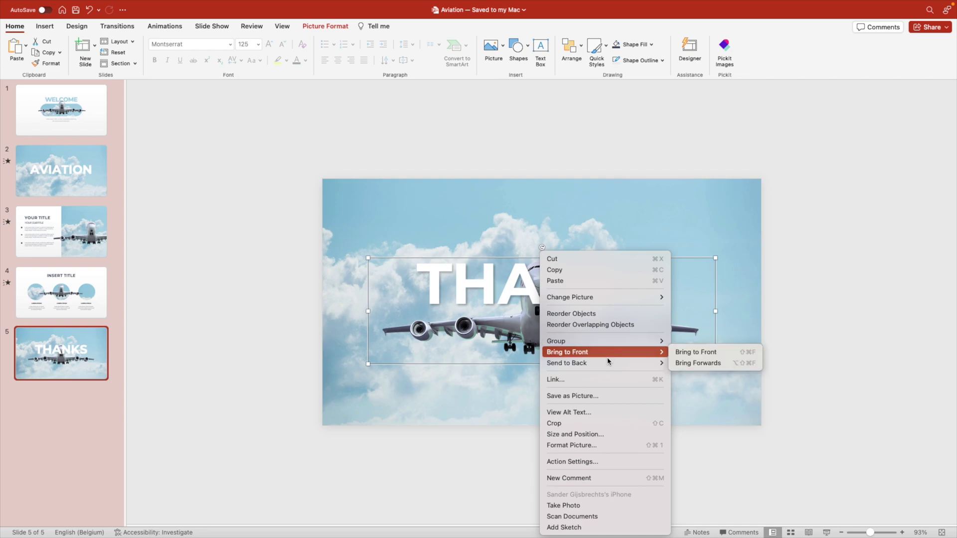
mouse_move(661, 352)
click(699, 351)
scroll(551, 297, up, 2)
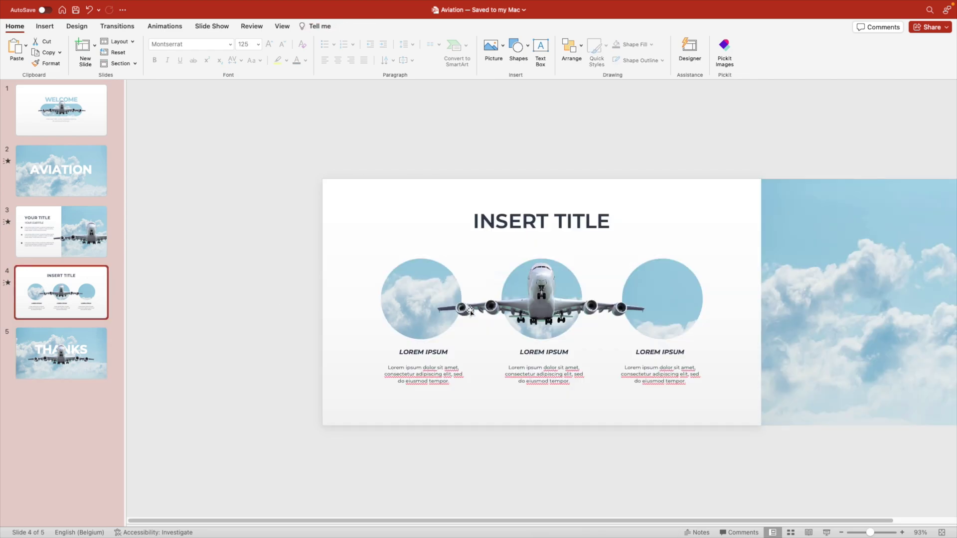
right_click(551, 298)
mouse_move(620, 351)
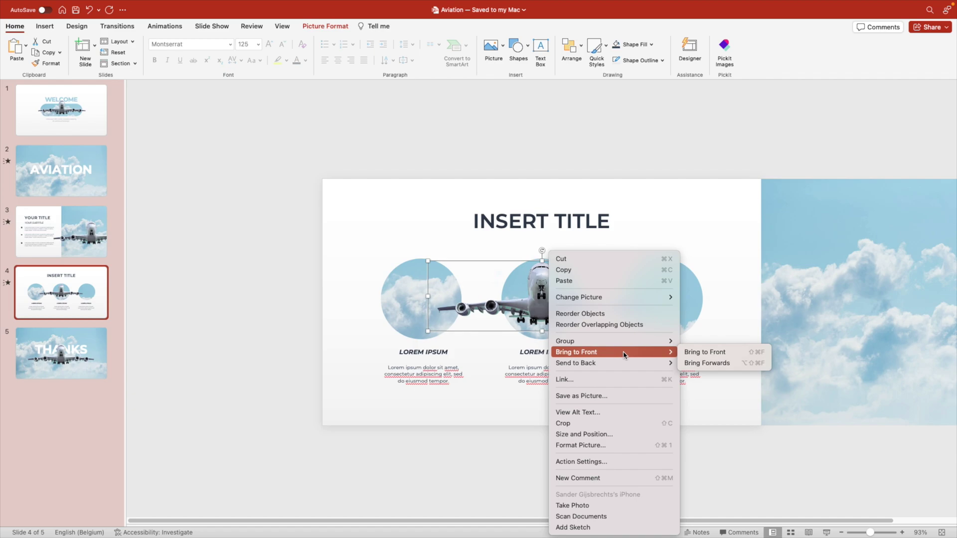
click(698, 350)
scroll(171, 102, down, 2)
click(128, 26)
click(107, 52)
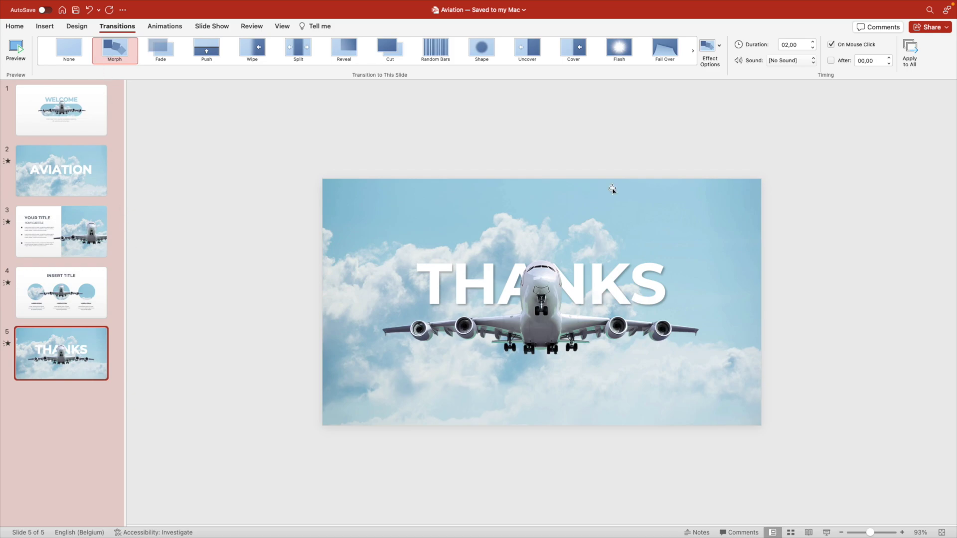
Step: Paste the THANKS slide's cloud picture onto slide 4 and send it to the back
click(576, 218)
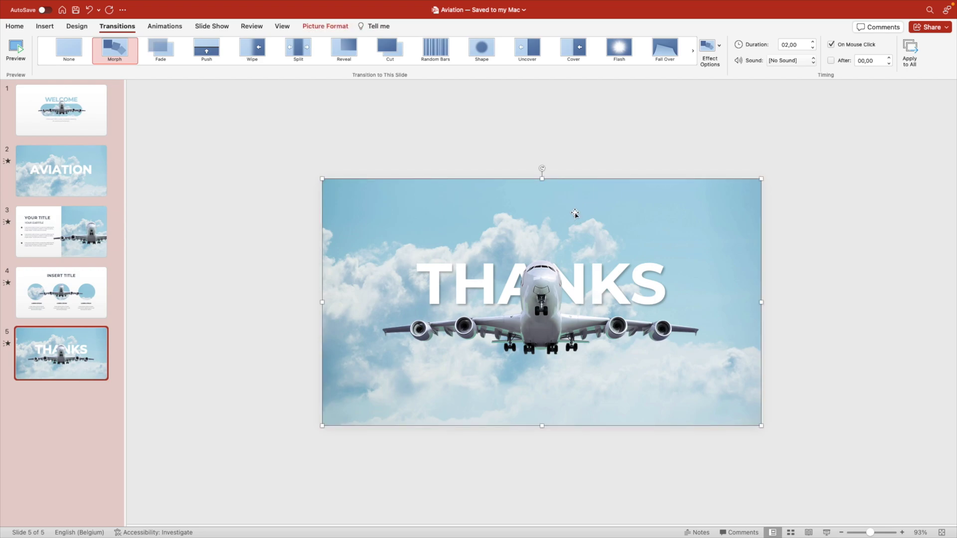
click(61, 284)
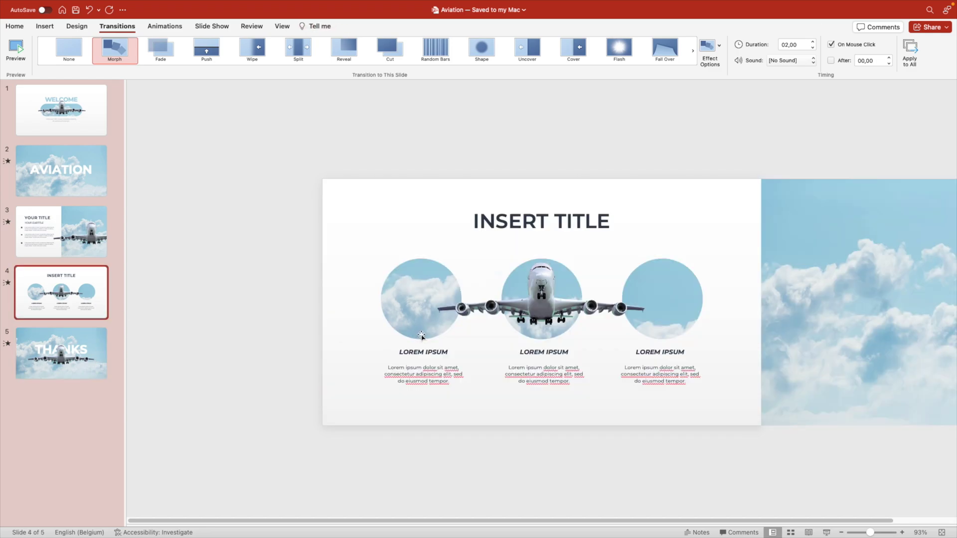
key(super+v)
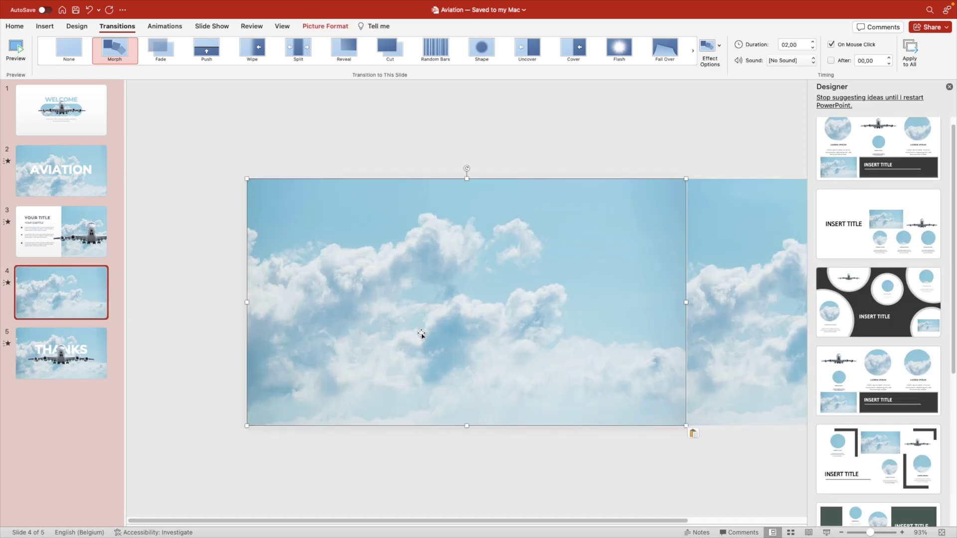
key(super+alt+shift+b)
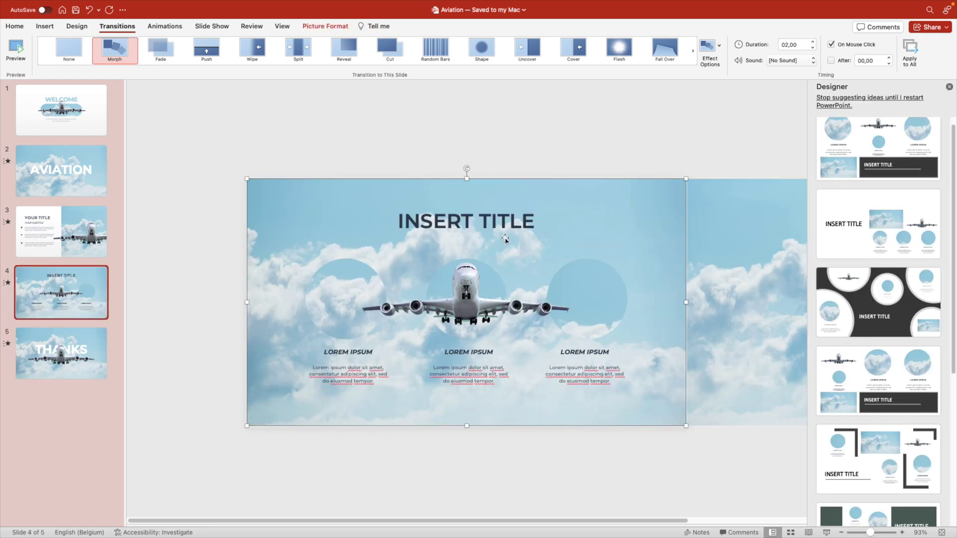
click(949, 88)
Step: Set the pasted cloud picture's transparency to 100%
right_click(646, 202)
click(863, 296)
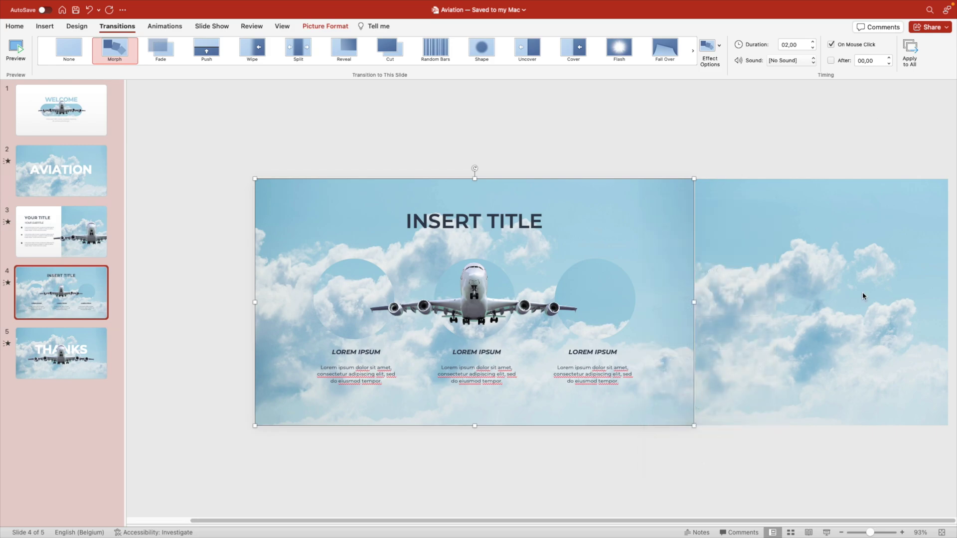
click(885, 111)
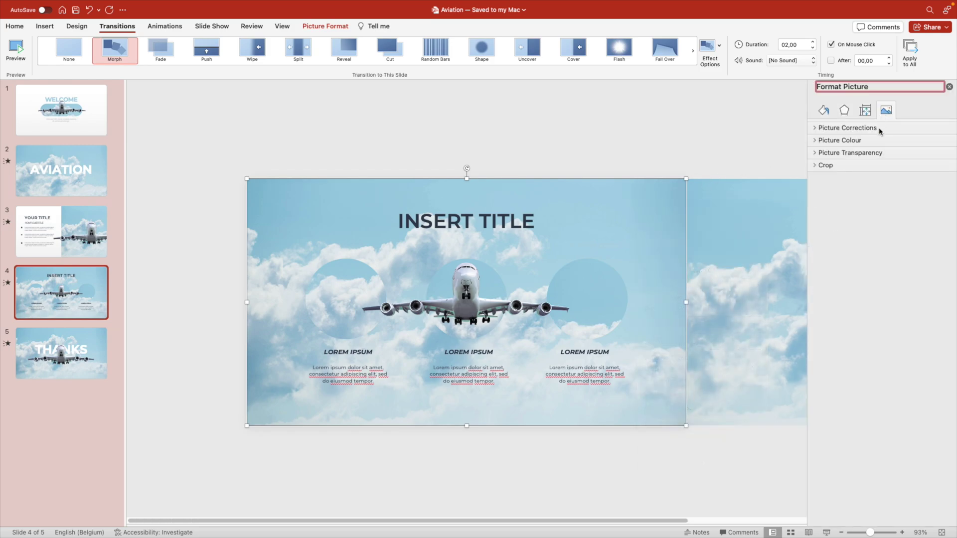
click(829, 155)
drag(861, 188, 910, 186)
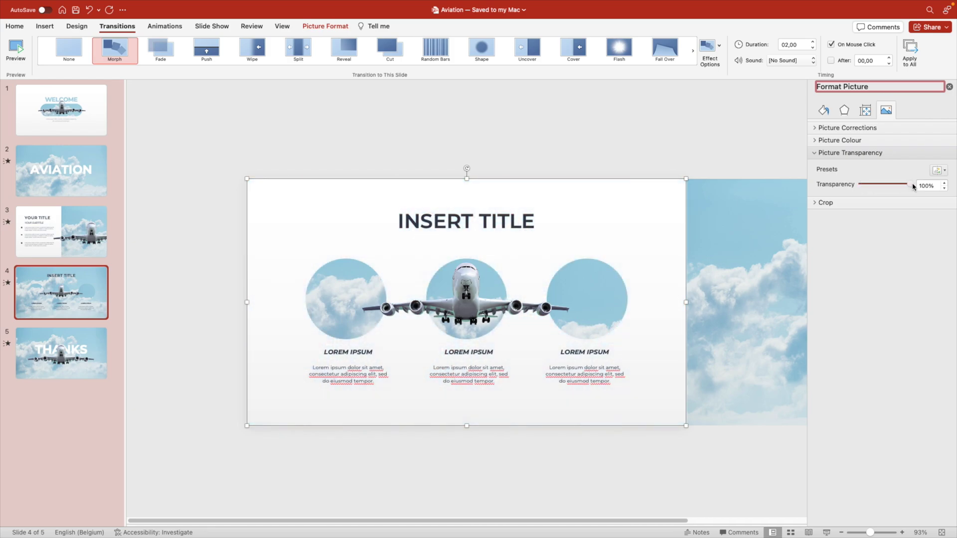
click(950, 87)
click(686, 130)
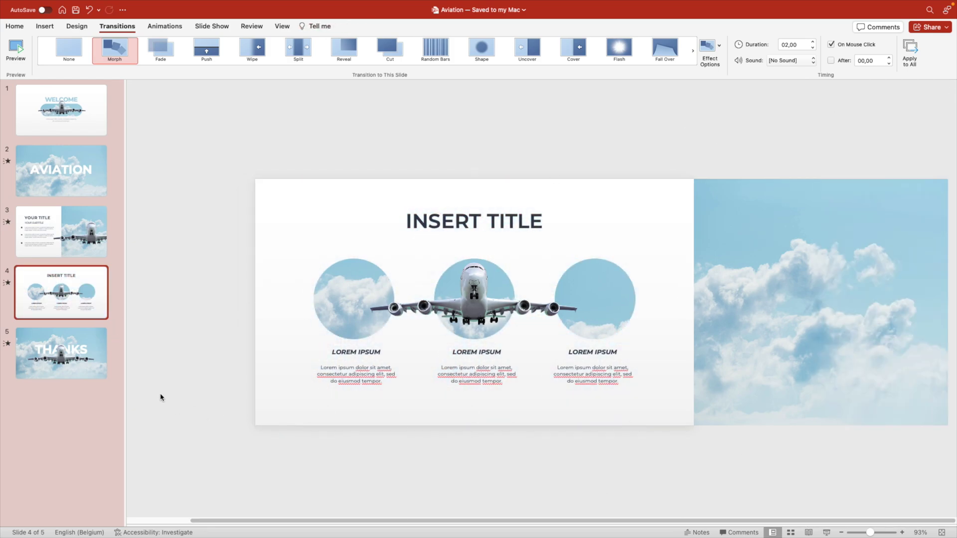
Step: Apply a 2-second Morph transition to the THANKS slide and preview it
click(80, 349)
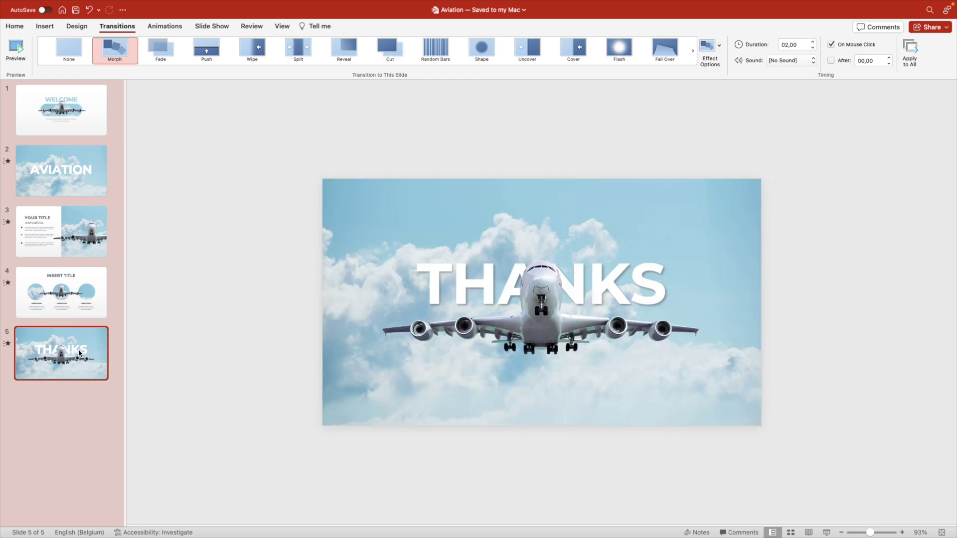
click(110, 53)
click(45, 25)
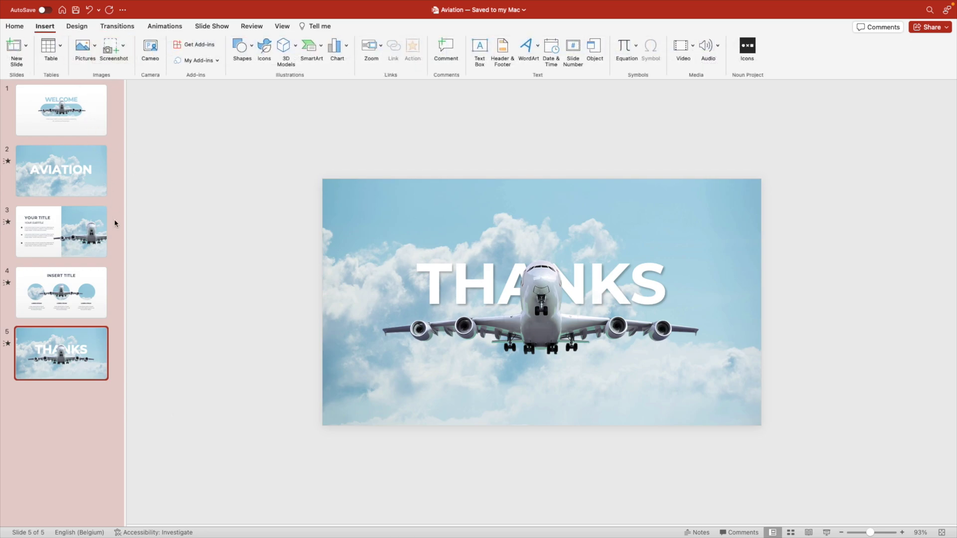
Step: Apply a Grow/Shrink emphasis animation to the airplane on slide 4
click(75, 287)
click(548, 299)
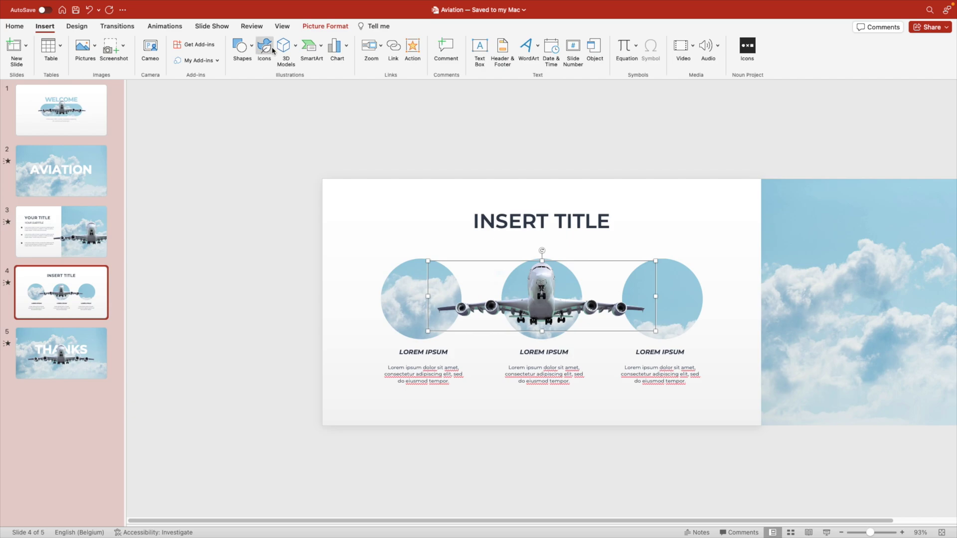
click(168, 29)
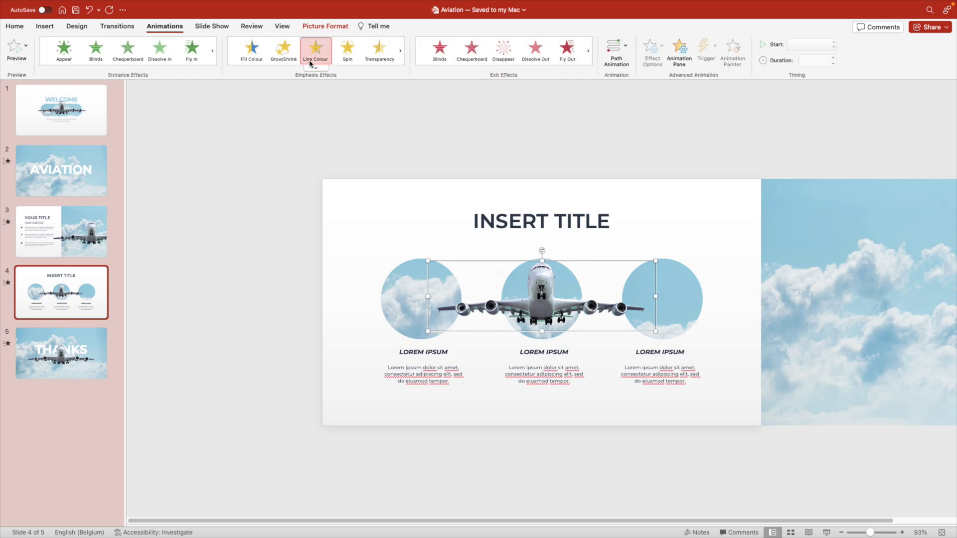
click(284, 49)
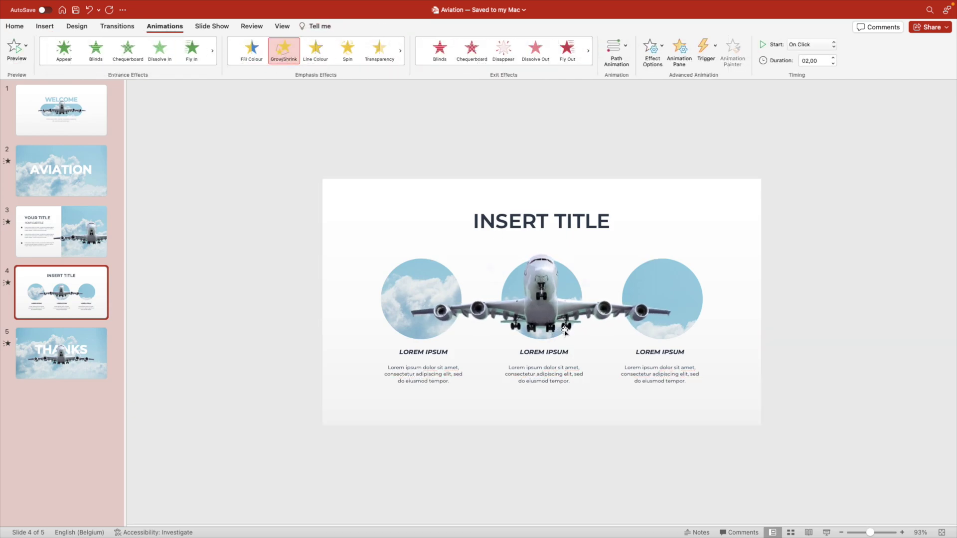
Step: Set the Grow/Shrink size to a custom 125% in the Animation Pane, then return to slide 1
click(681, 50)
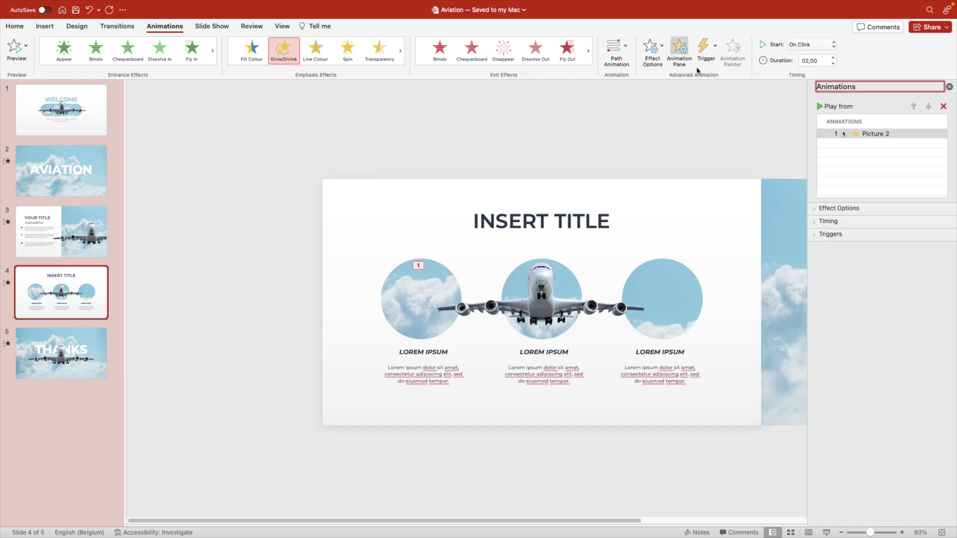
click(844, 208)
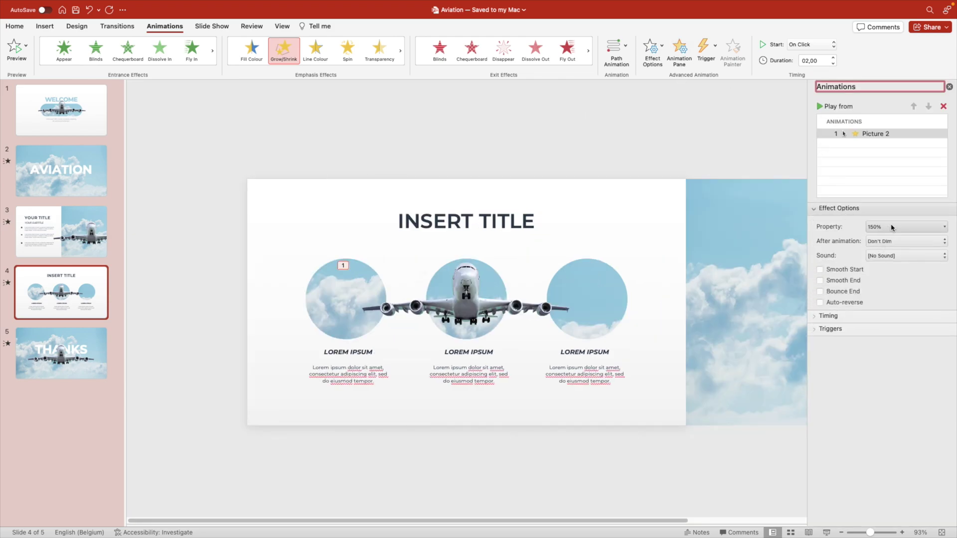
click(892, 228)
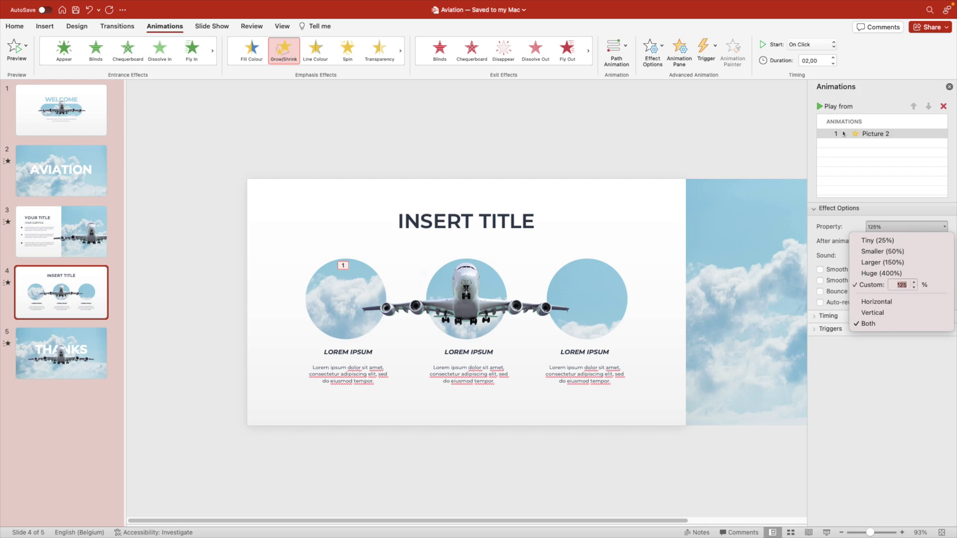
key(Return)
click(828, 316)
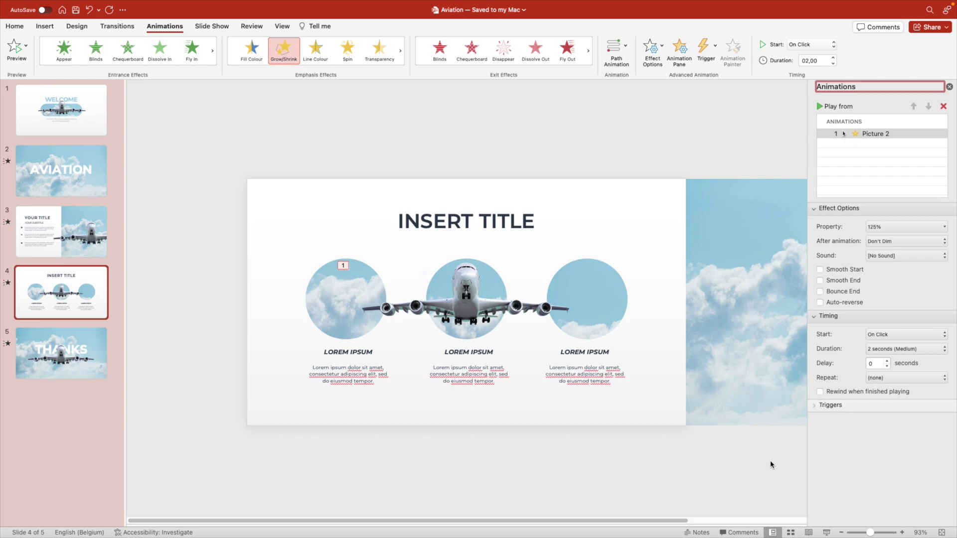
key(Home)
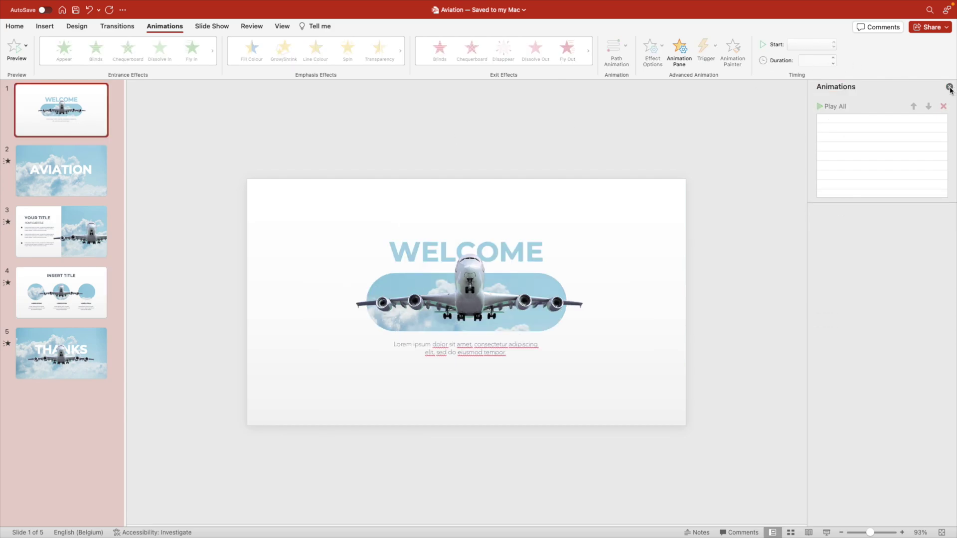
Step: Close the Animation Pane and present the deck full-screen from the WELCOME slide
click(949, 87)
click(825, 531)
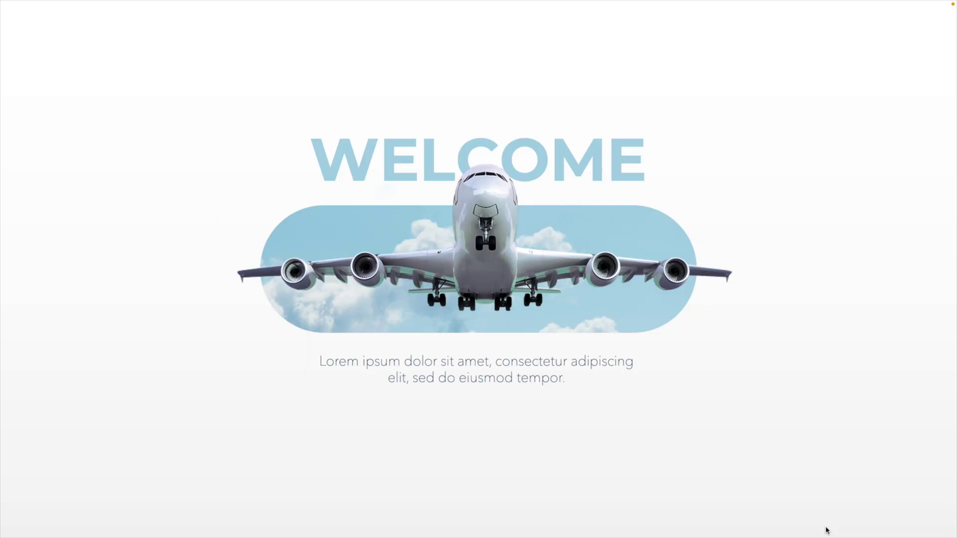